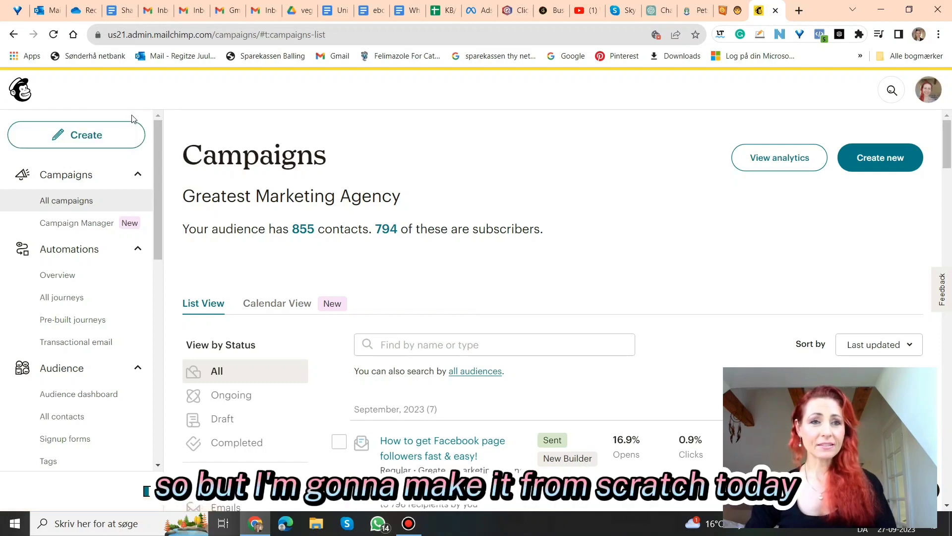
Open the email creation page and copy the title "What's the optimal audience size for Facebook & Instagram ads? 🤔" from the YouTube video page.
left_click(85, 141)
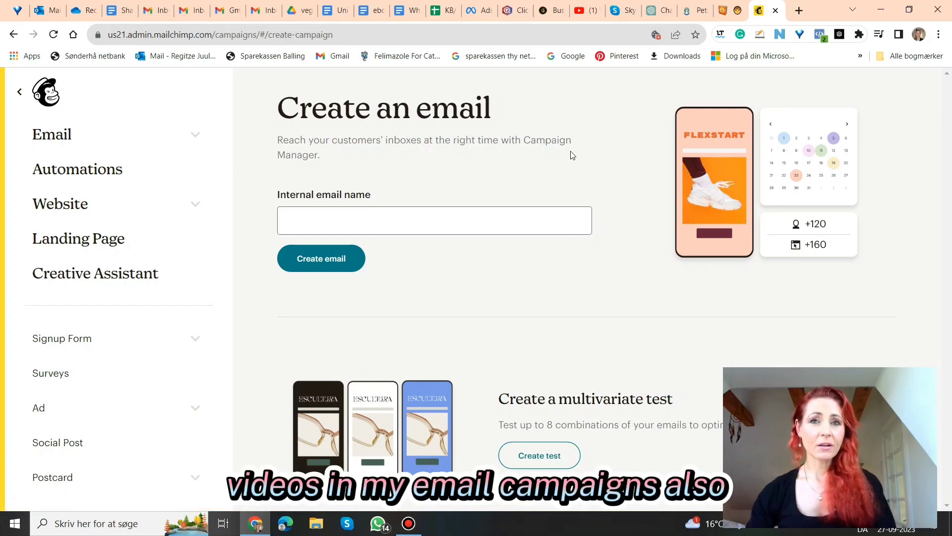
left_click(596, 14)
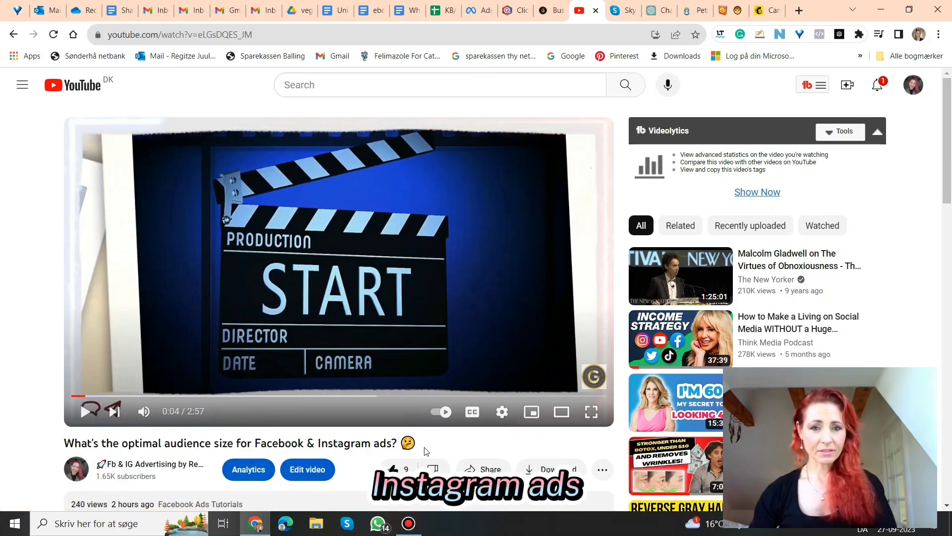
left_click_drag(421, 449, 54, 454)
right_click(111, 439)
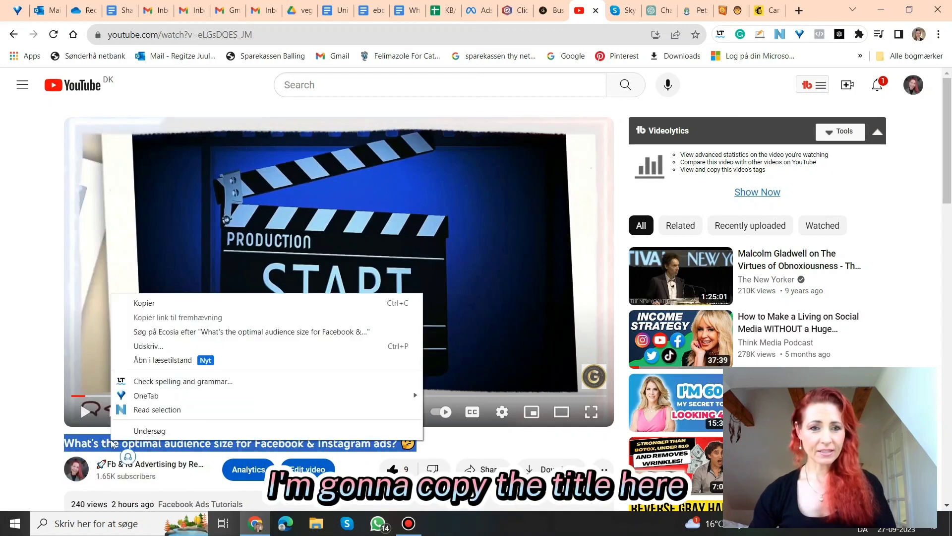
left_click(141, 304)
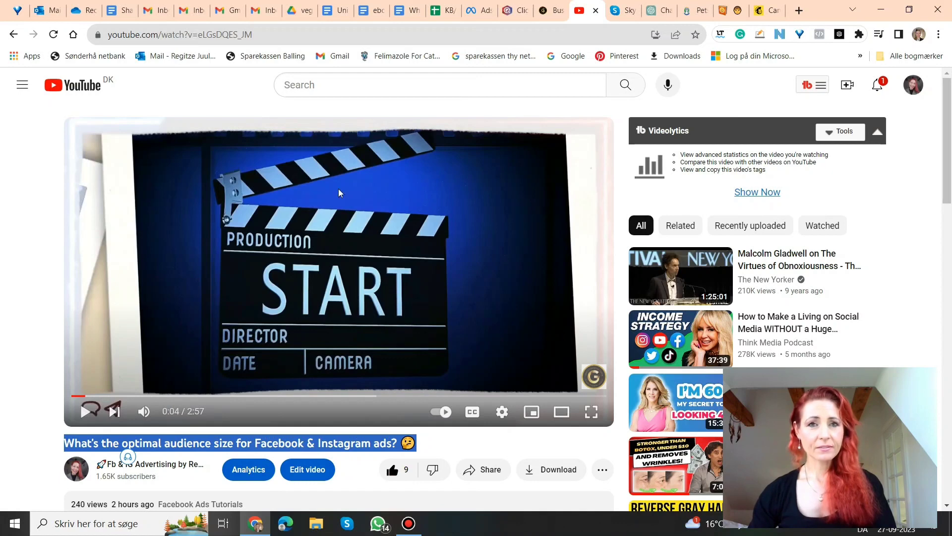
Back in Mailchimp, create an email with the copied title "What's the optimal audience size for Facebook & Instagram ads? 🤔" as its internal name.
left_click(773, 12)
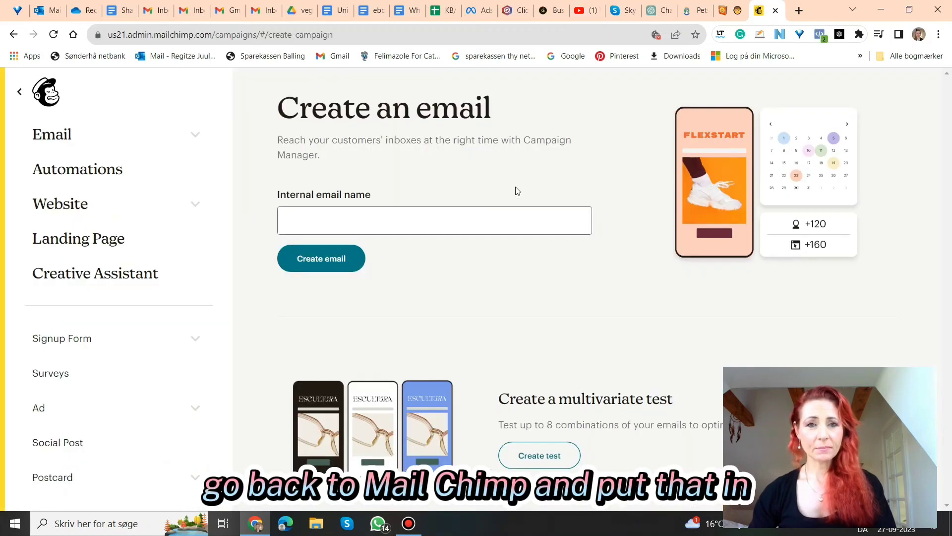
left_click(316, 229)
right_click(308, 219)
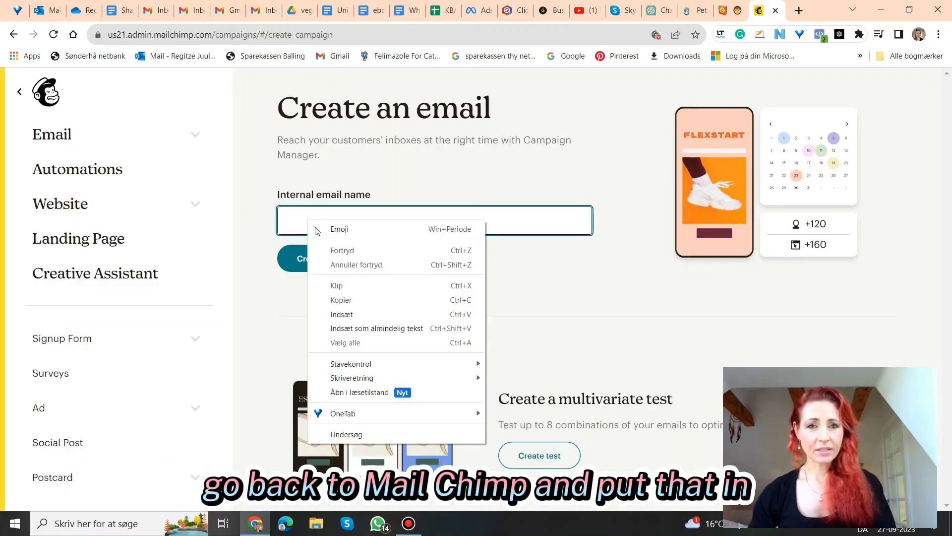
left_click(343, 314)
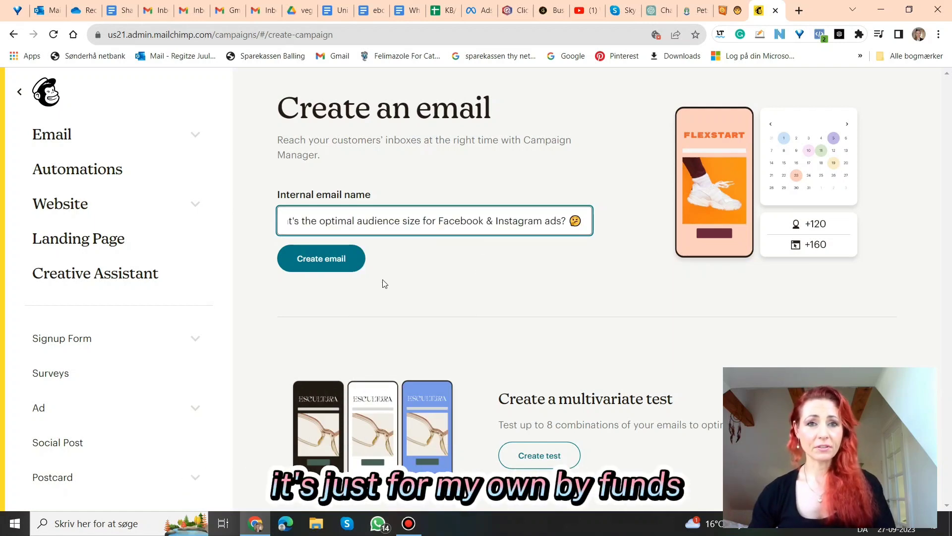
left_click(350, 268)
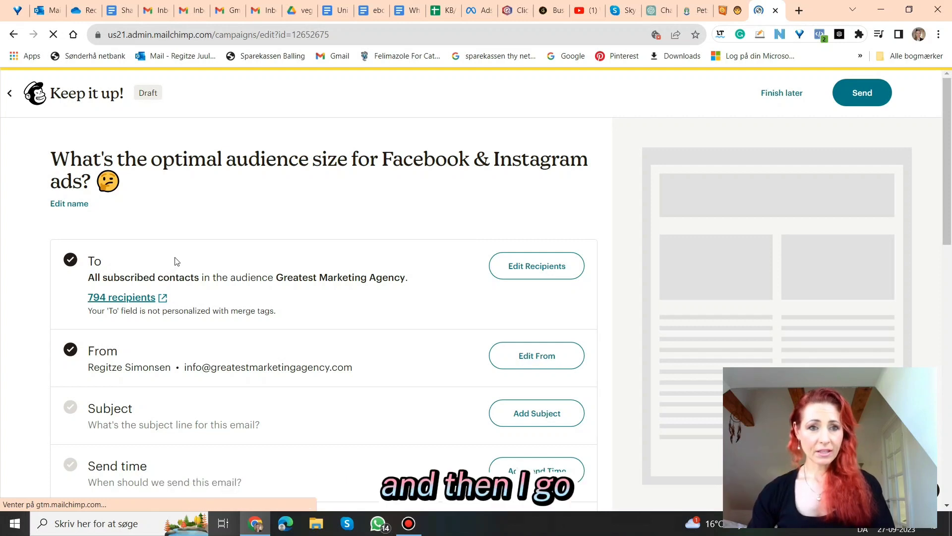
Set the email's recipients to all subscribers in the Greatest Marketing Agency audience, exclude no segment or tag, and save.
left_click(545, 269)
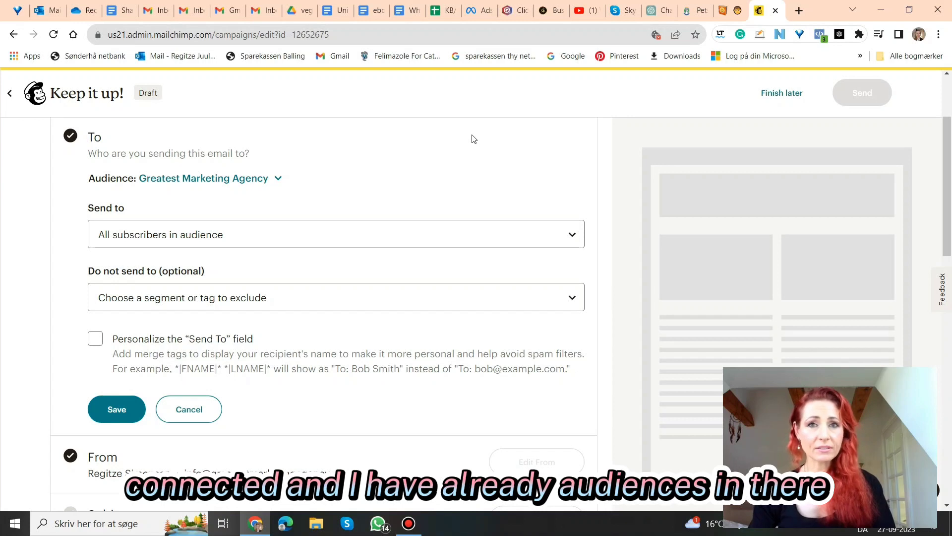
left_click(573, 238)
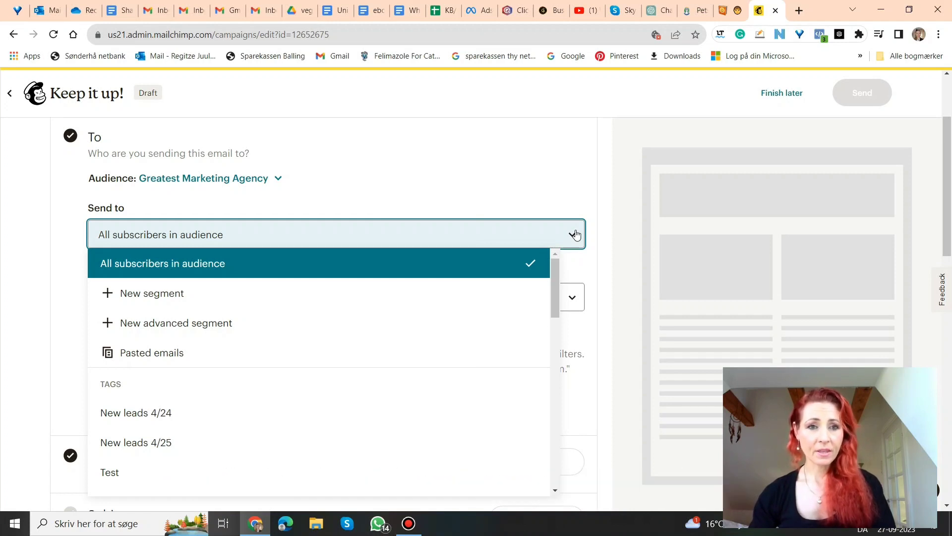
left_click(505, 263)
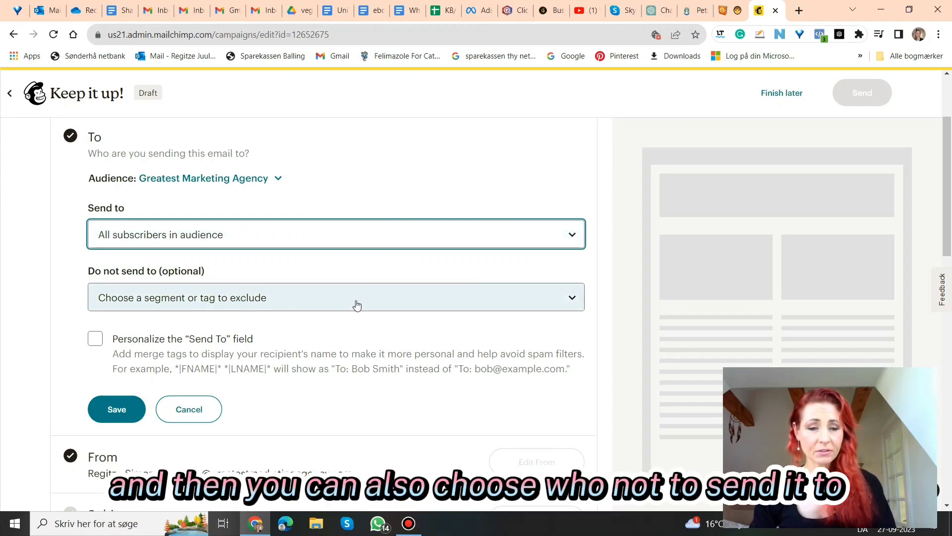
left_click(567, 298)
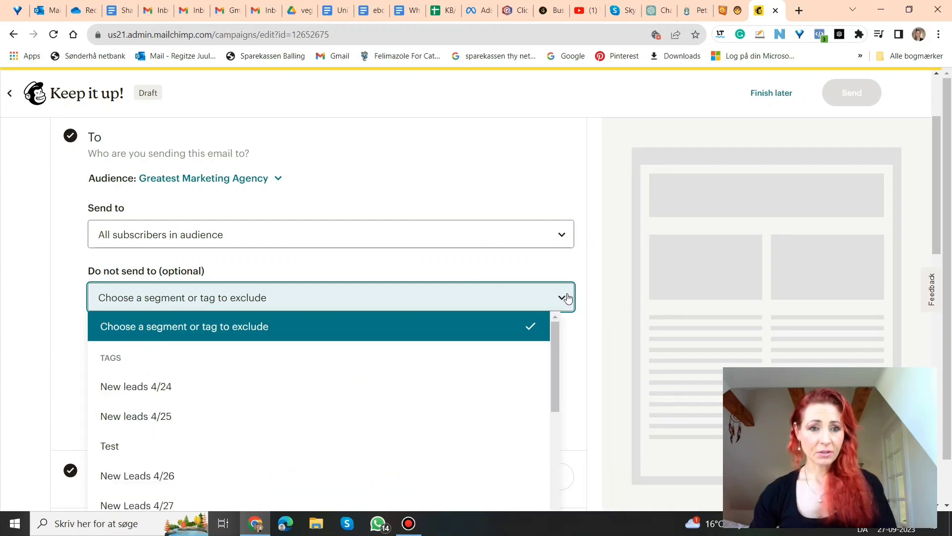
left_click(567, 298)
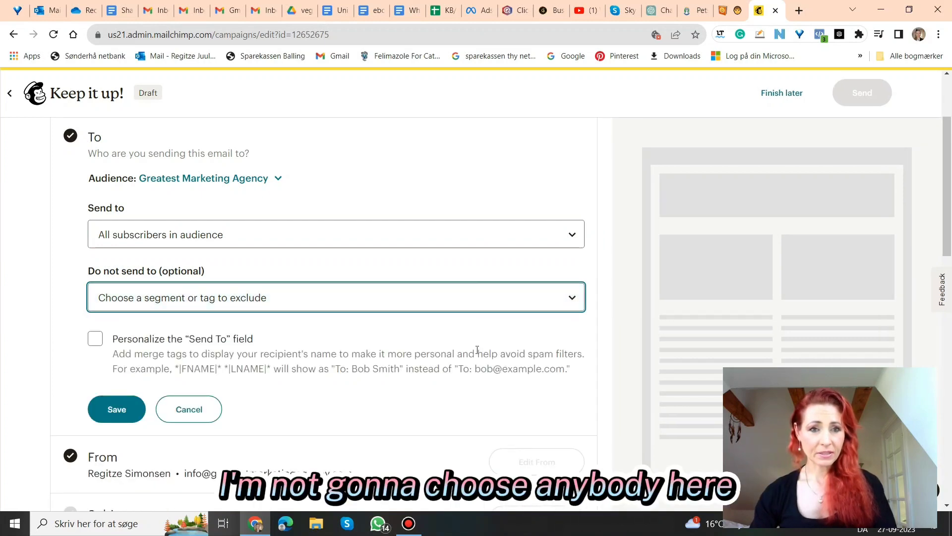
scroll(477, 355, "down", 3)
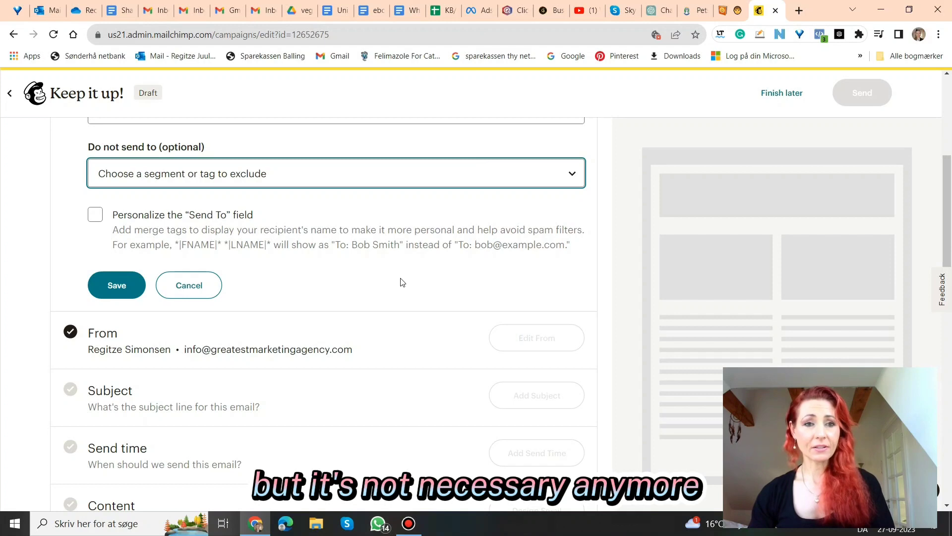
scroll(389, 295, "up", 3)
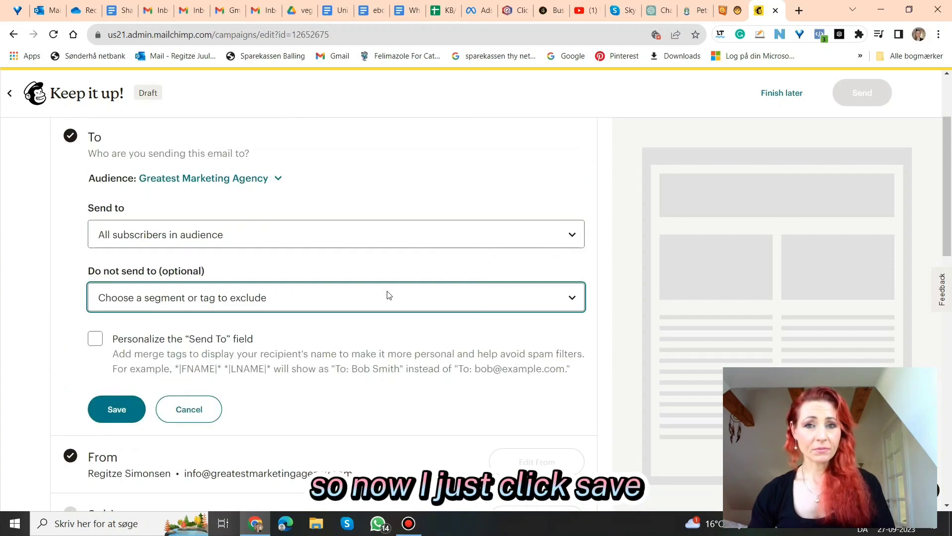
scroll(389, 296, "down", 1)
left_click(112, 348)
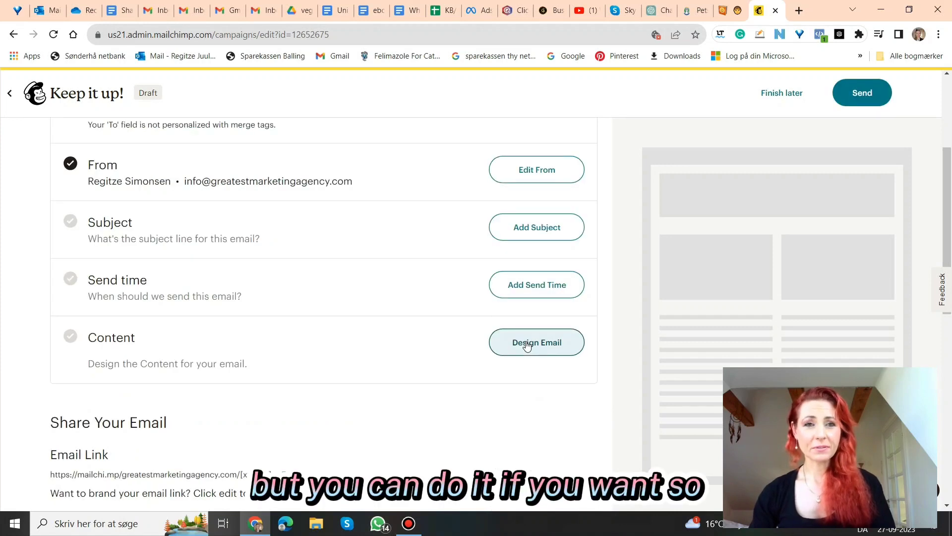
Open the email's subject settings and clear the prefilled subject line.
left_click(538, 231)
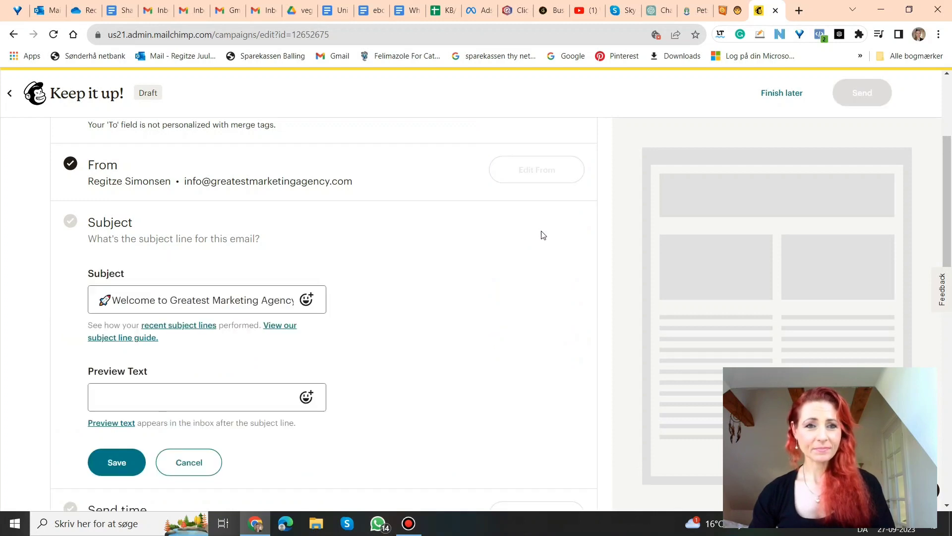
left_click(240, 298)
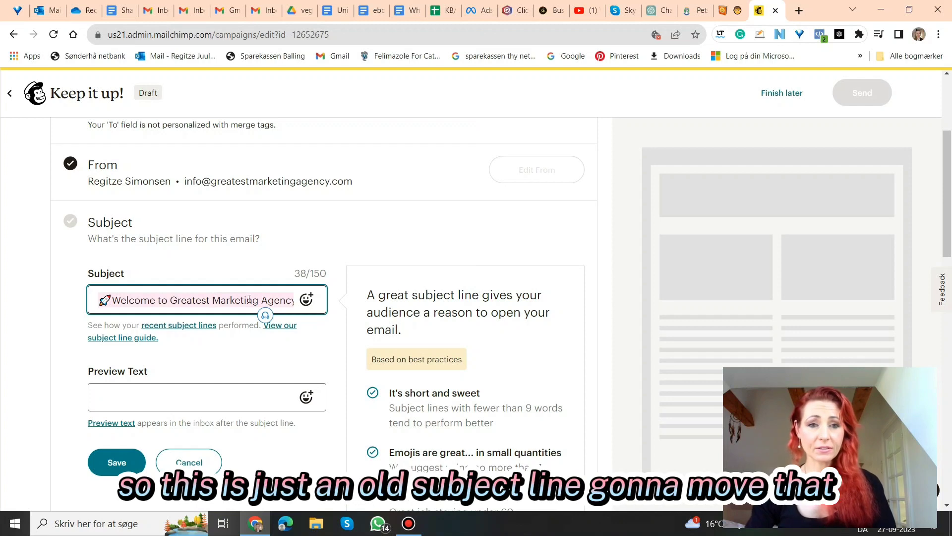
key("ctrl+a")
key("BackSpace")
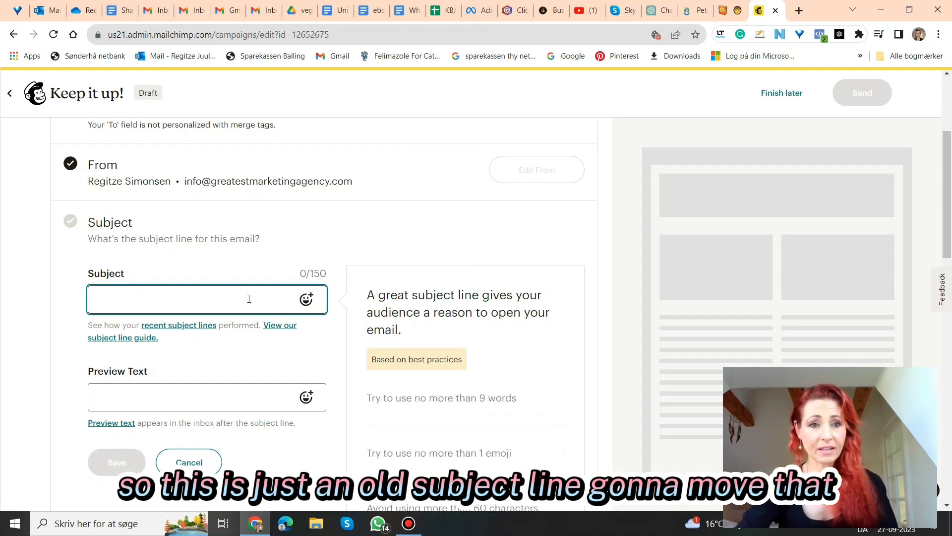
left_click(99, 299)
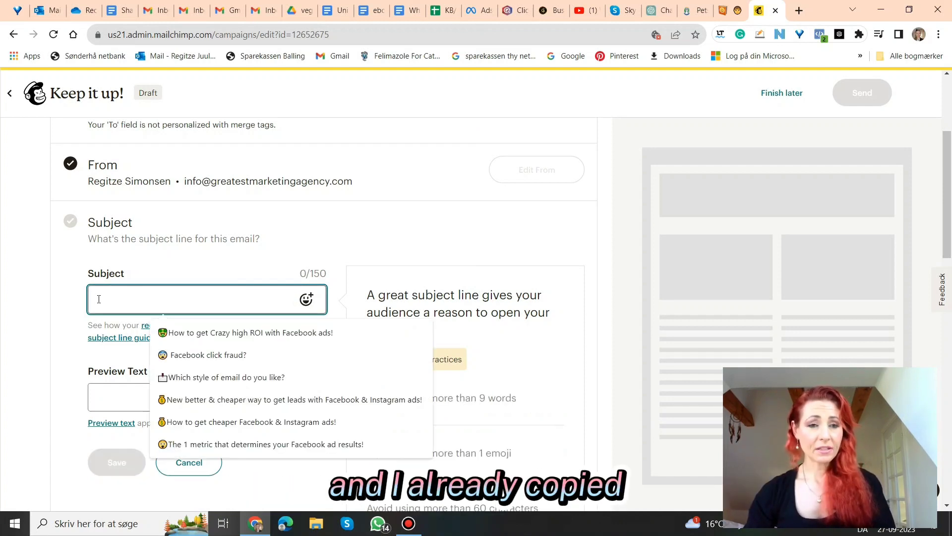
Copy the YouTube video's title again and paste "What's the optimal audience size for Facebook & Instagram ads? 🤔" as the Mailchimp email's subject.
left_click(591, 16)
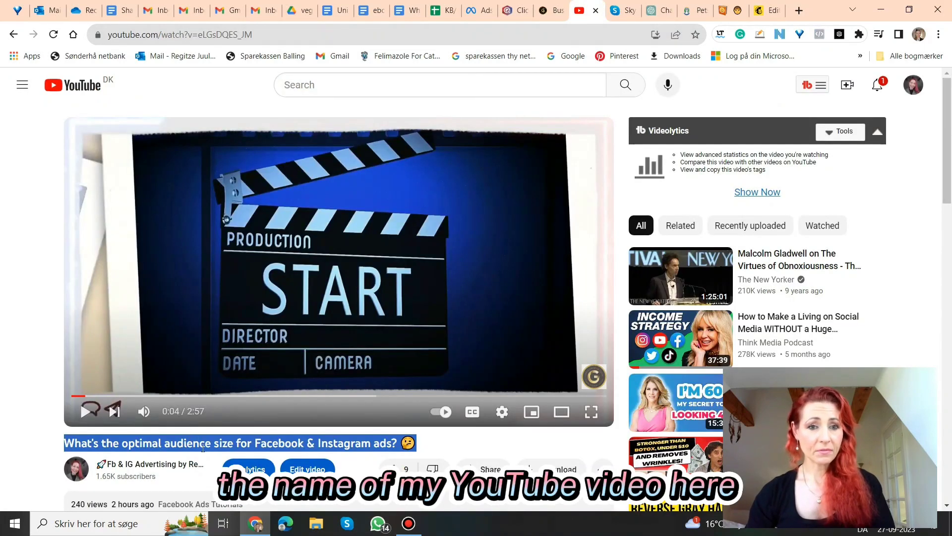
right_click(205, 447)
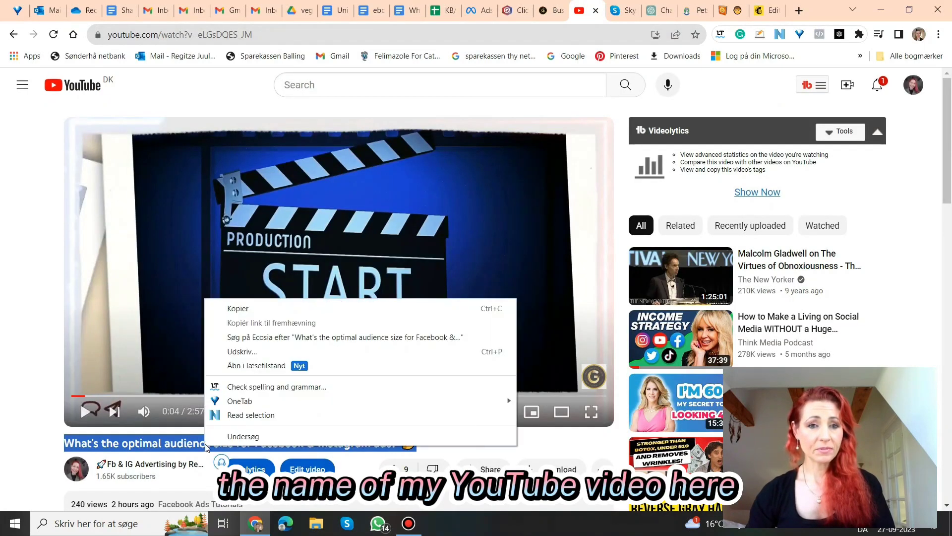
left_click(232, 310)
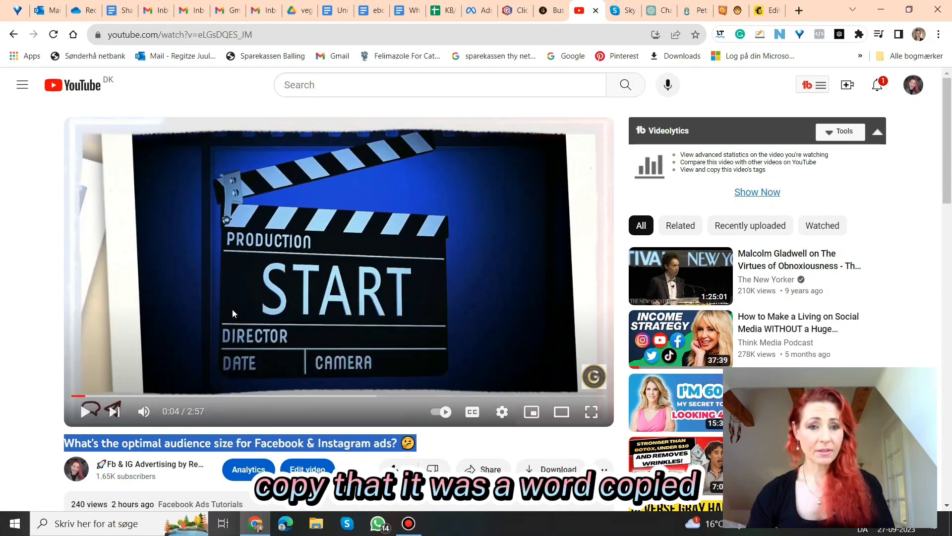
left_click(766, 10)
left_click(104, 299)
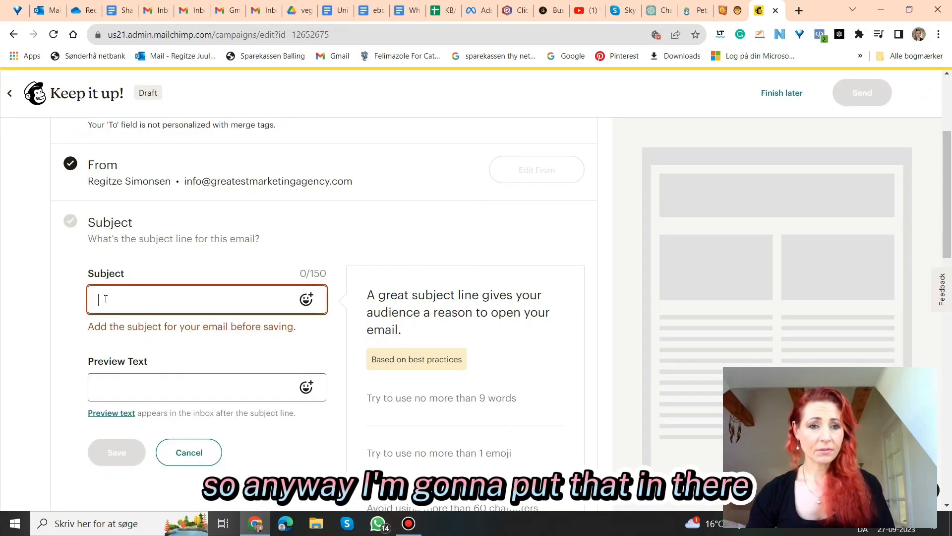
right_click(106, 300)
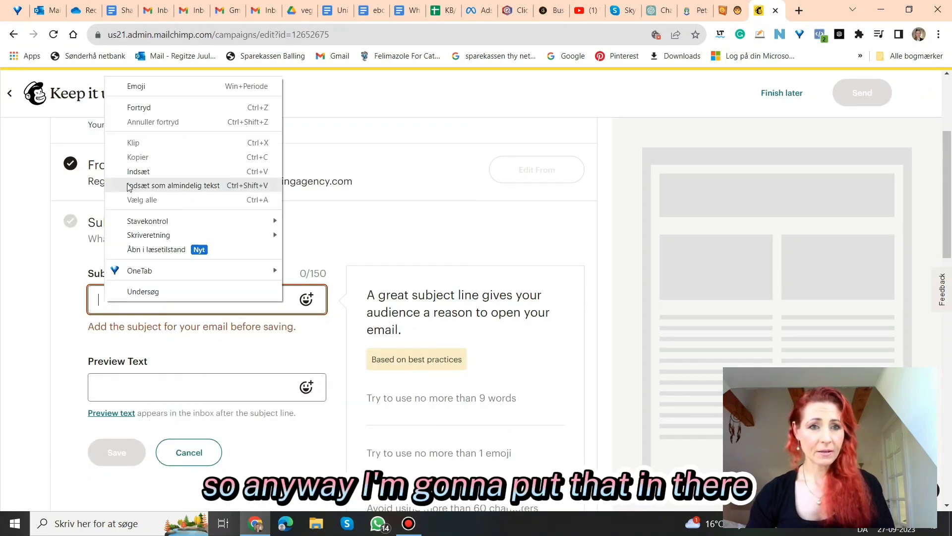
left_click(138, 171)
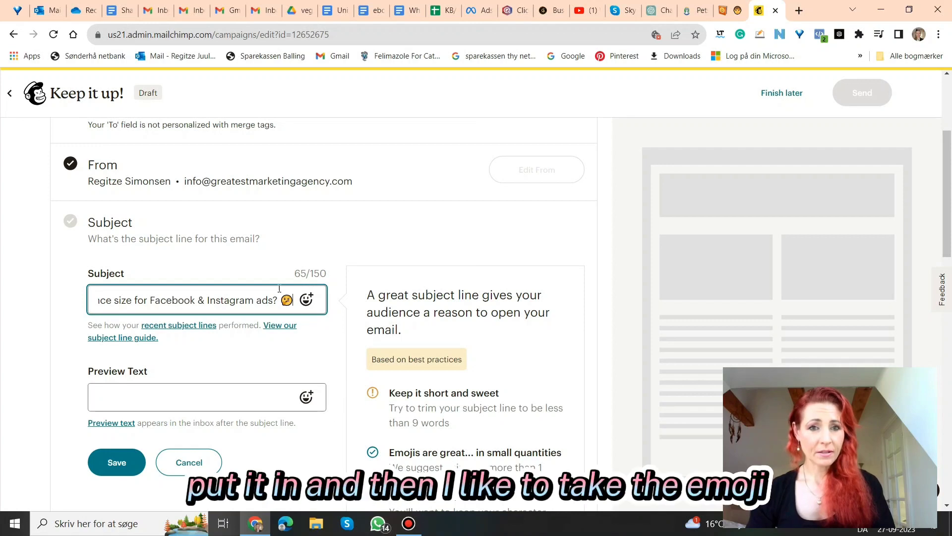
Move the 🤔 emoji from the end of the subject line to its beginning.
left_click_drag(292, 301, 283, 301)
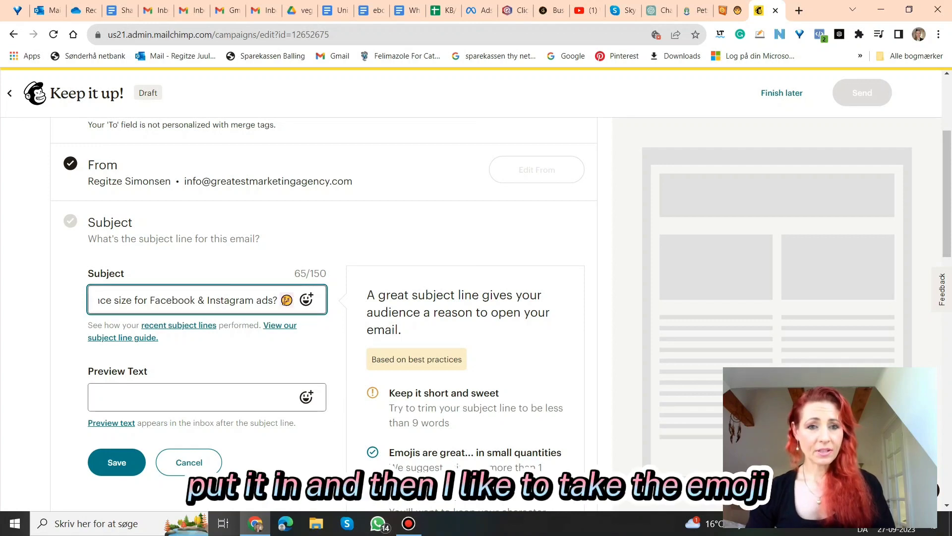
right_click(285, 300)
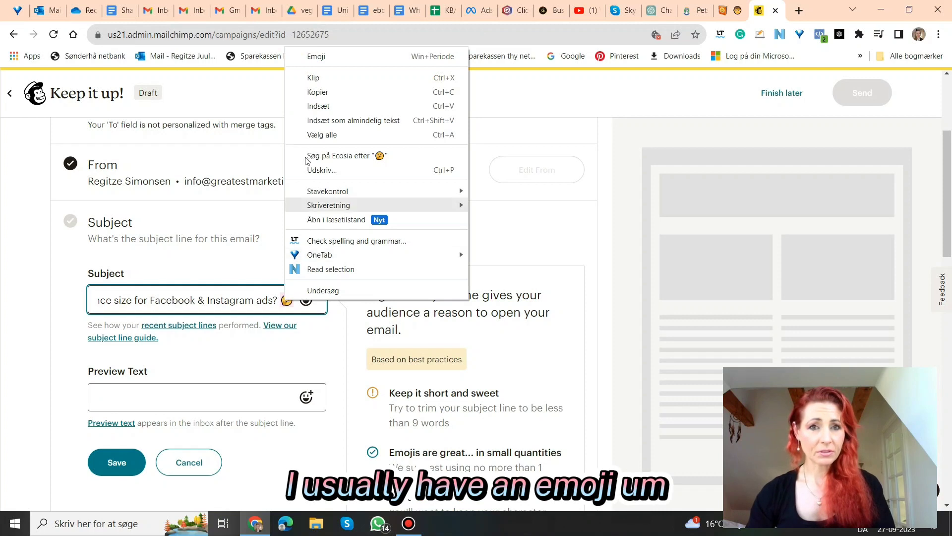
left_click(314, 78)
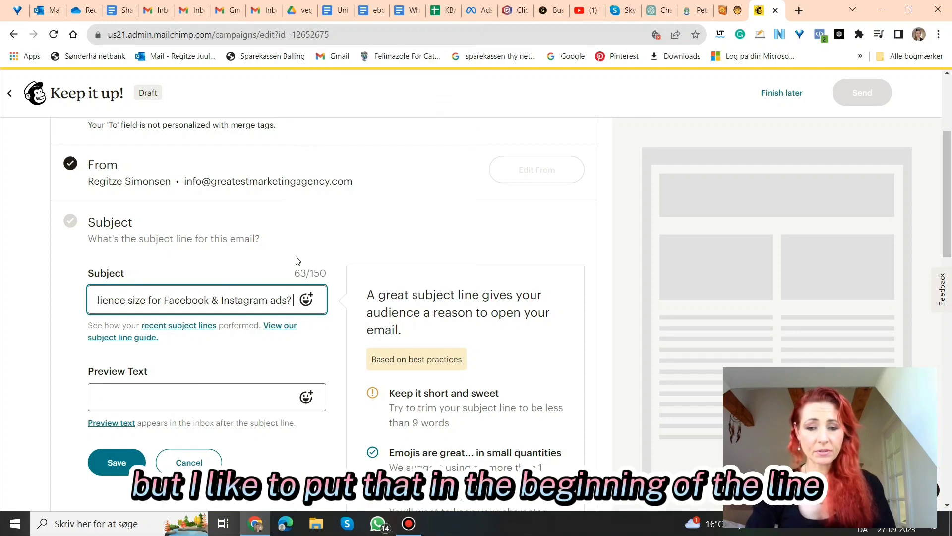
key("Left")
key("Left")
key("Left")
key("Left")
key("Left")
key("Left")
key("Left")
key("Left")
key("Left")
key("Left")
key("Left")
key("Left")
key("Left")
key("Left")
key("Left")
key("Left")
key("Left")
key("Left")
key("Left")
key("Left")
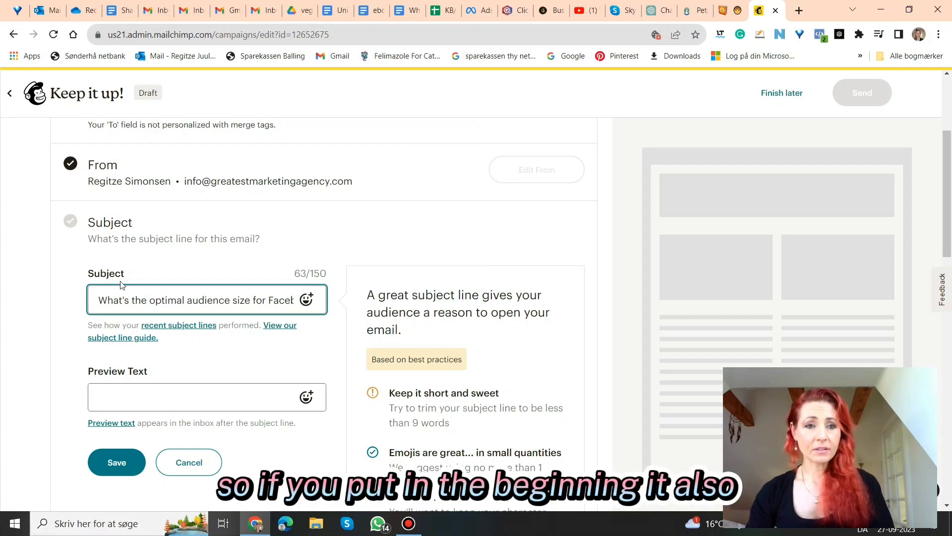
right_click(98, 300)
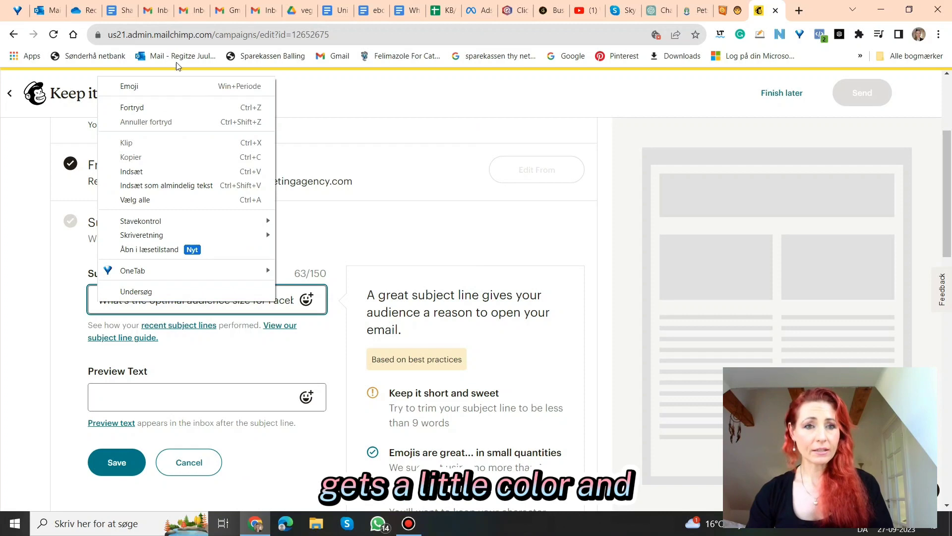
left_click(131, 171)
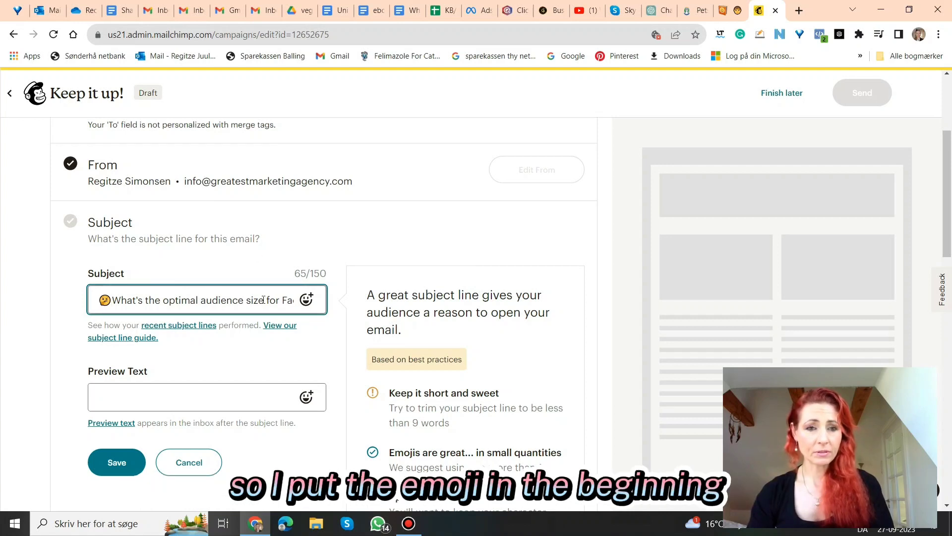
left_click(209, 400)
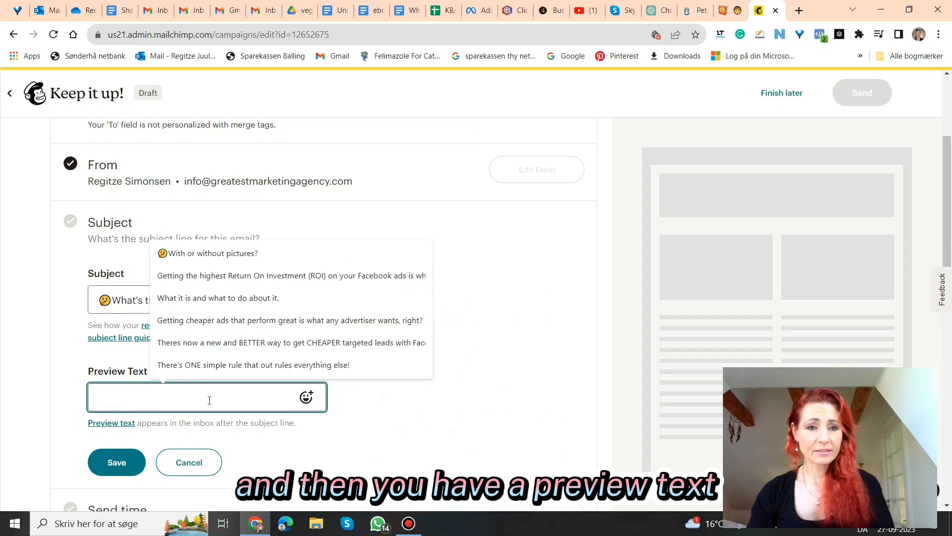
left_click(353, 409)
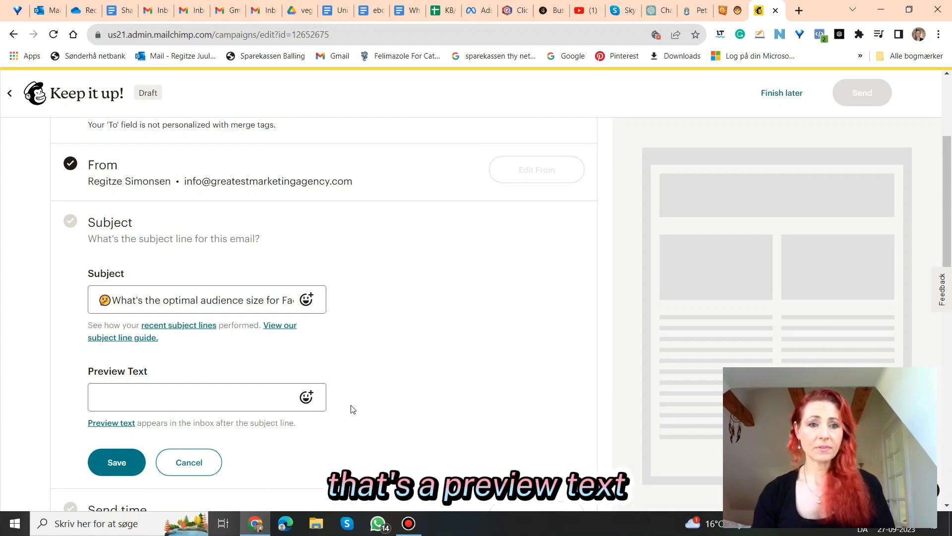
left_click(248, 395)
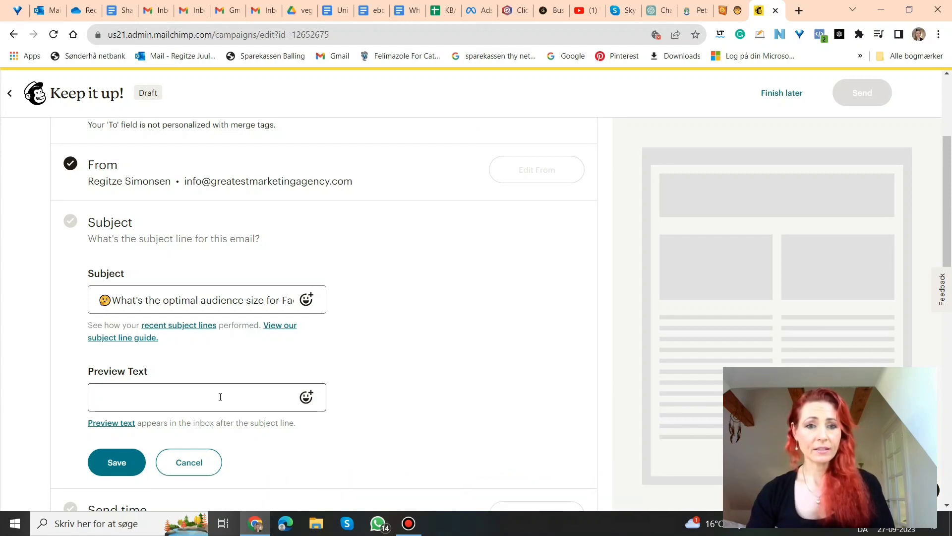
left_click(210, 396)
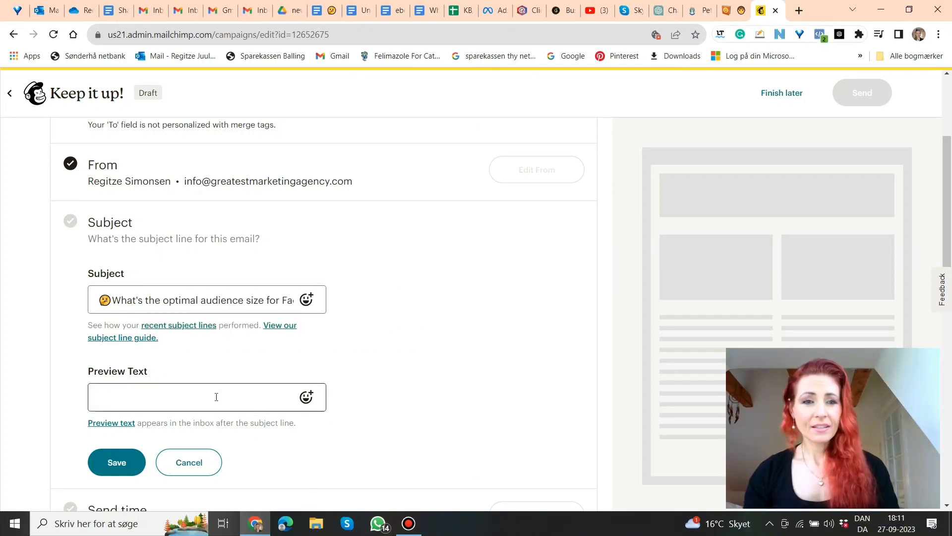
left_click(174, 400)
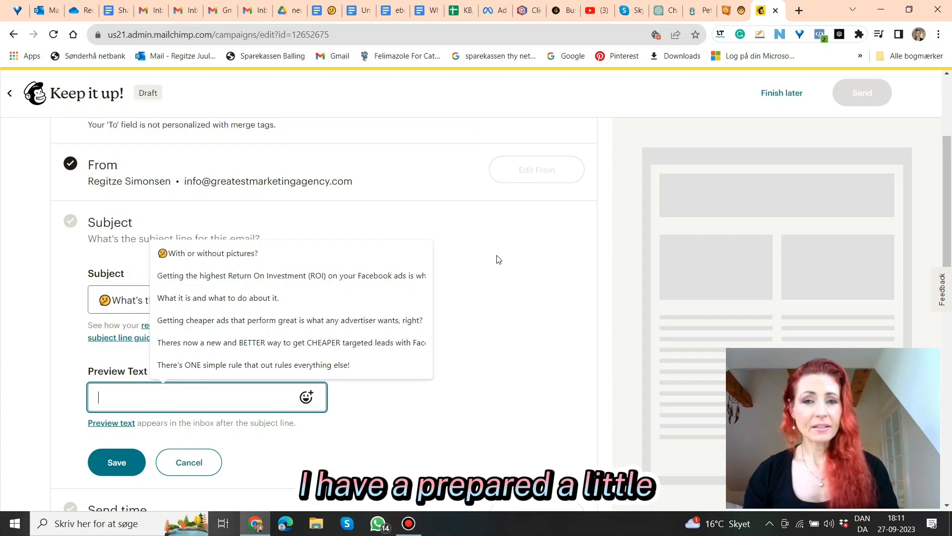
Switch to the Google Docs draft and copy its sentence "Watch the short video below to learn all you need to know about audience sizes for your Facebook ads.👇".
left_click(336, 17)
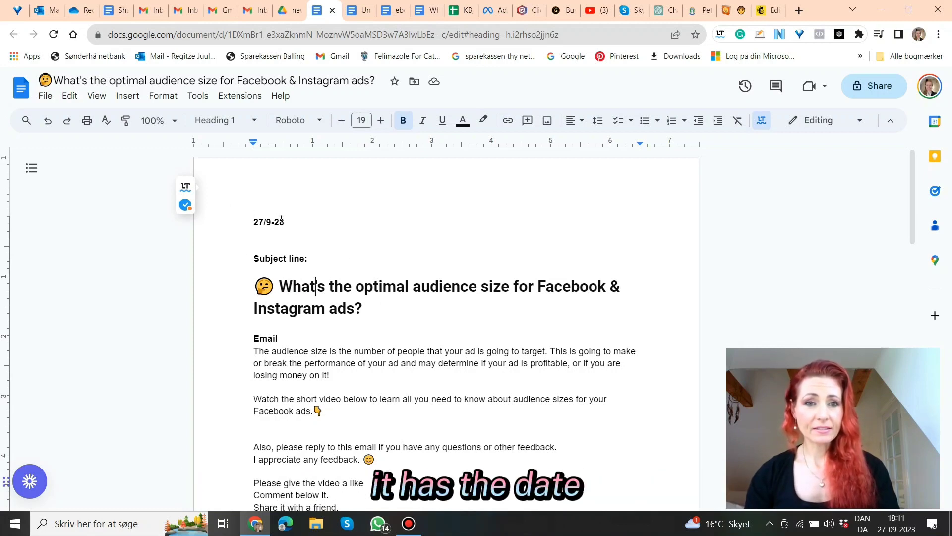
left_click(422, 308)
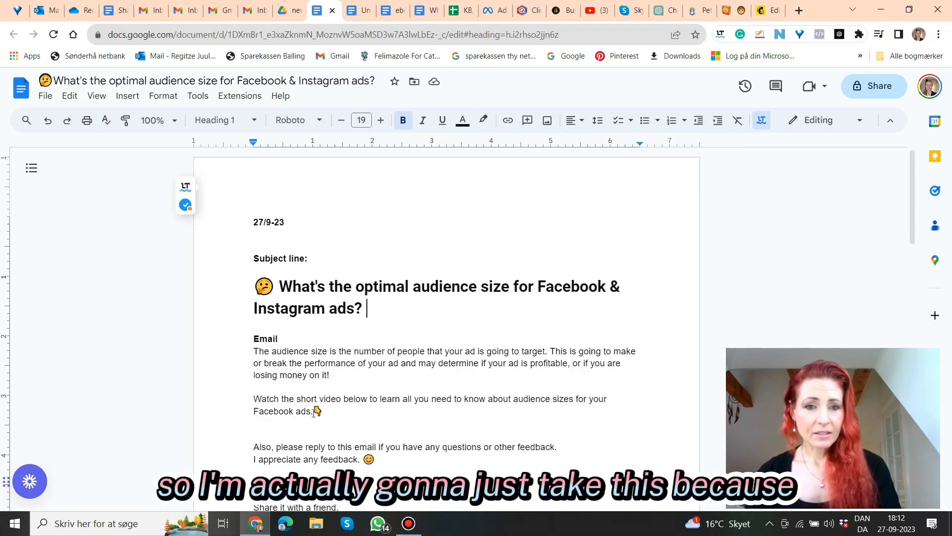
left_click_drag(327, 411, 253, 399)
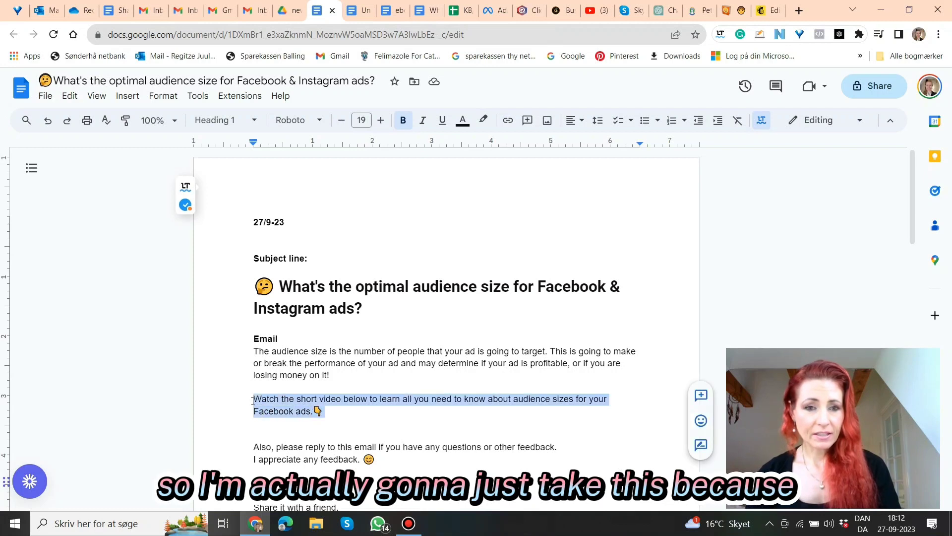
right_click(292, 401)
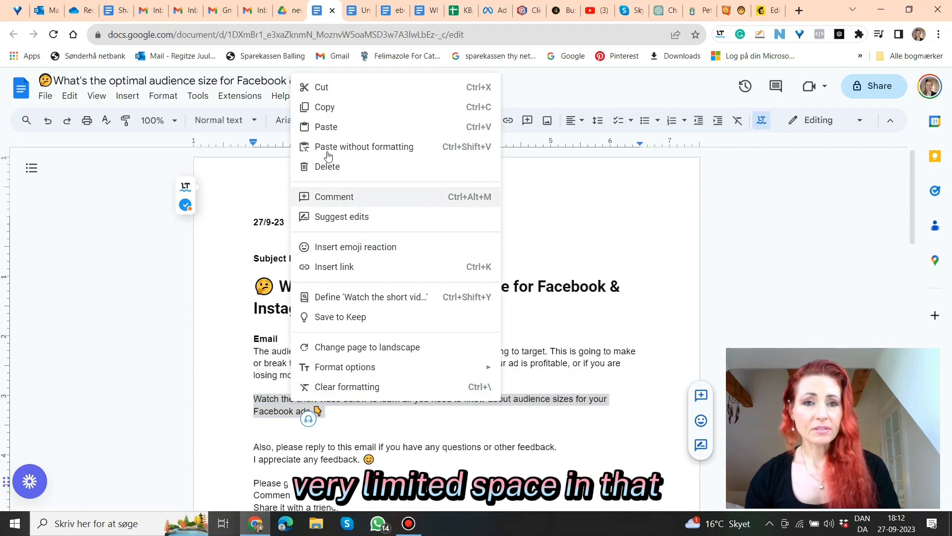
left_click(331, 108)
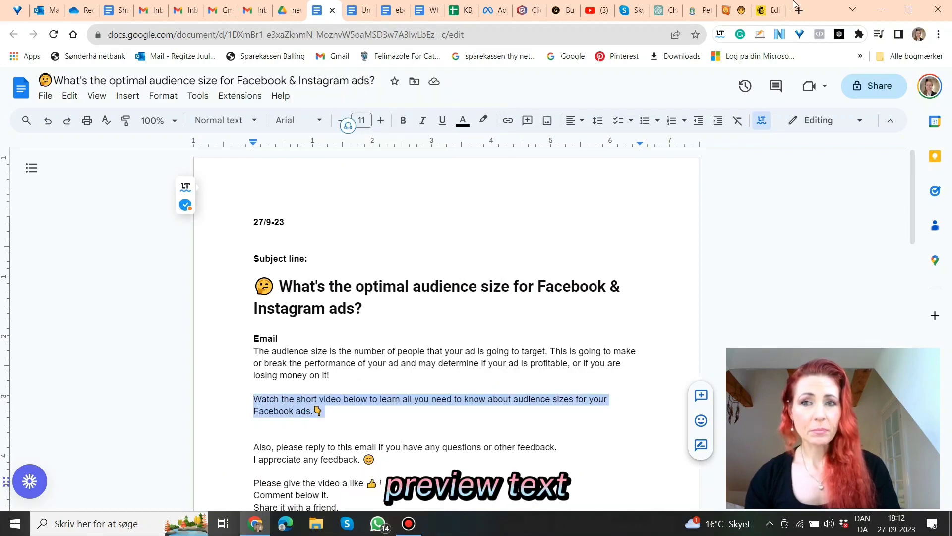
Return to Mailchimp and paste the copied "Watch the short video below…" sentence as the email's preview text.
left_click(778, 13)
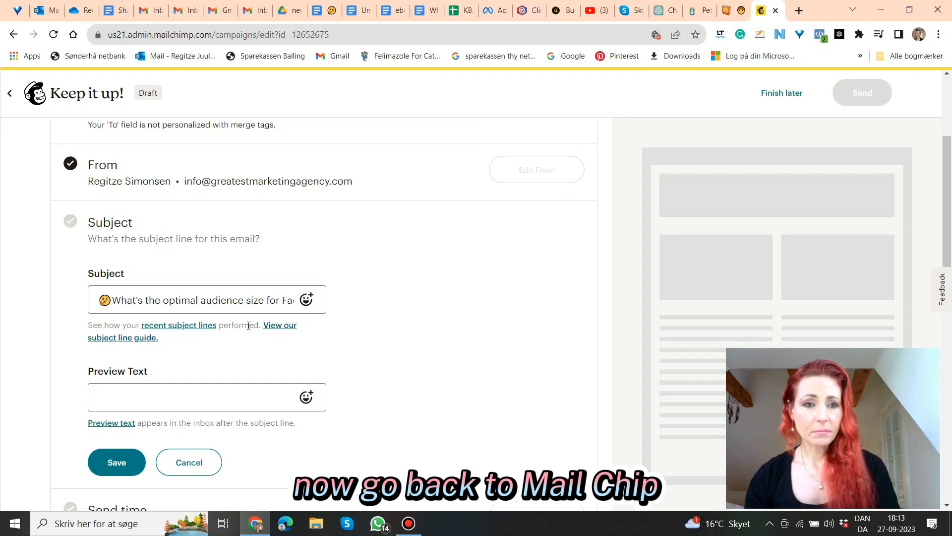
left_click(96, 402)
left_click(106, 398)
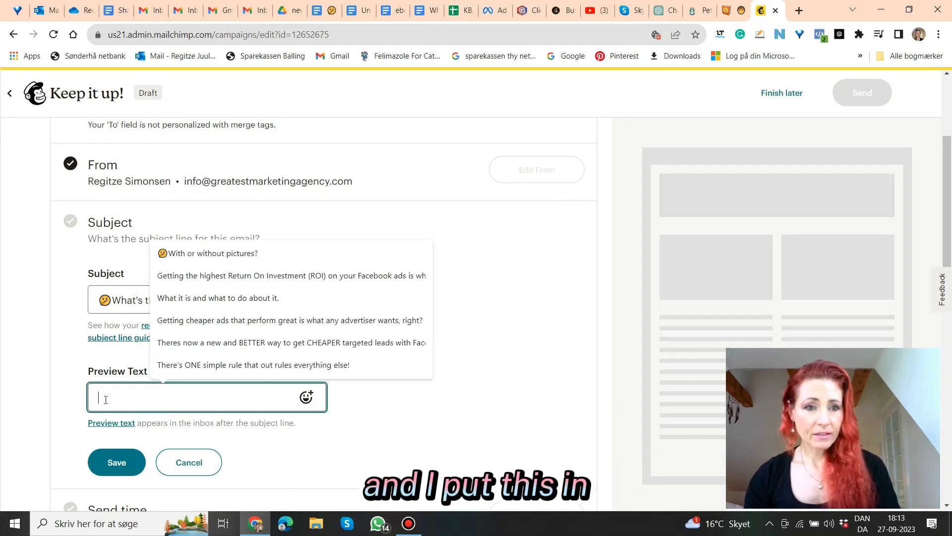
right_click(105, 401)
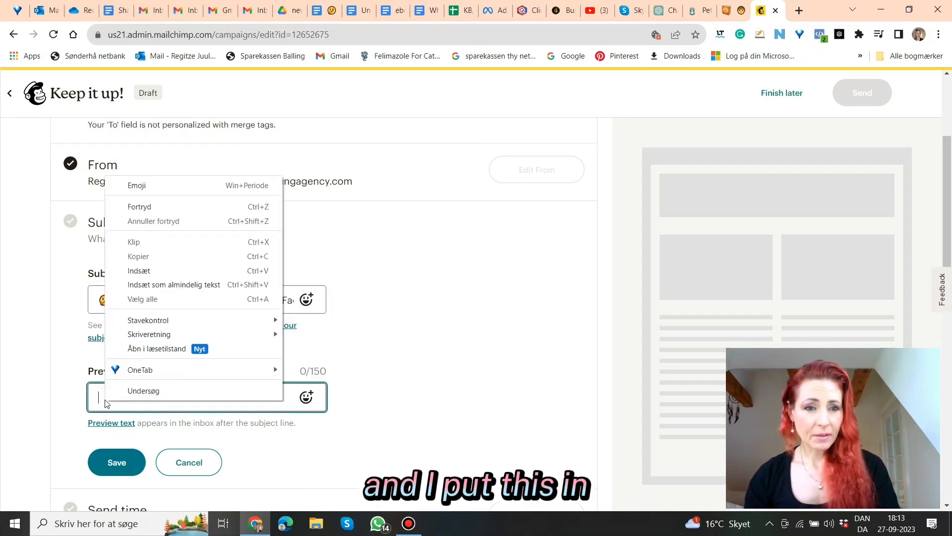
left_click(154, 270)
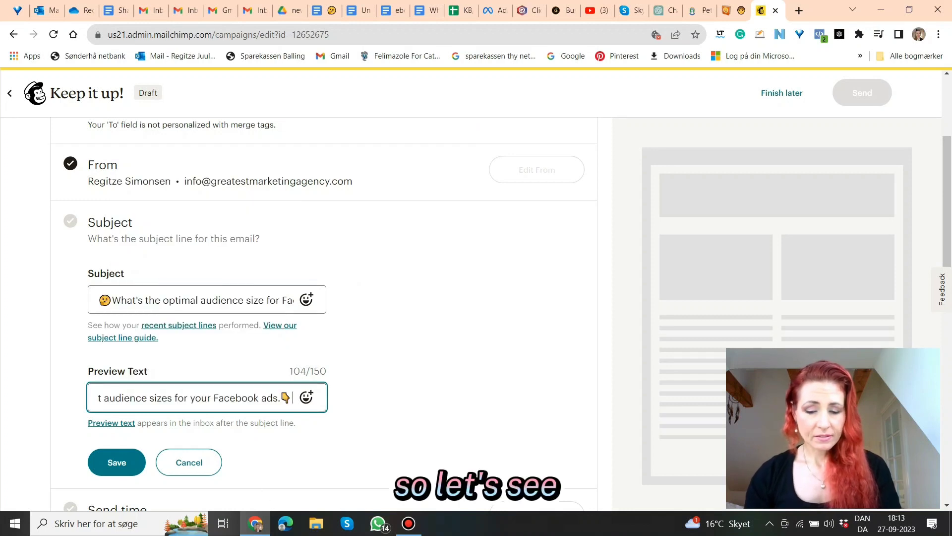
Read through the pasted preview text from its end to its beginning and back again.
key("Left")
key("Left")
key("Left")
key("Left")
key("Left")
key("Left")
key("Left")
key("Left")
key("Left")
key("Left")
key("Left")
key("Left")
key("Left")
key("Left")
key("Left")
key("Left")
key("Left")
key("Left")
key("Left")
key("Left")
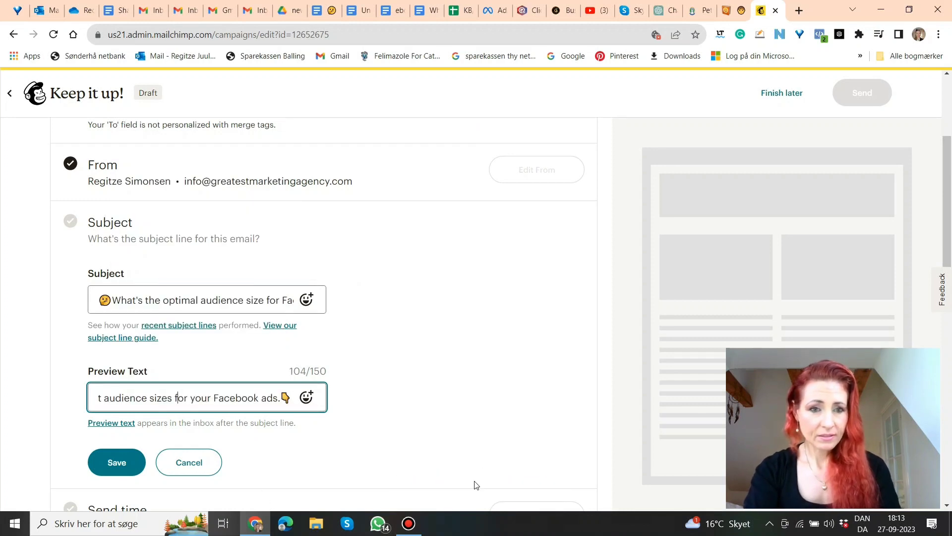
key("Left")
key("Left")
key("Left")
key("Left")
key("Left")
key("Left")
key("Left")
key("Left")
key("Left")
key("Left")
key("Left")
key("Left")
key("Left")
key("Left")
key("Left")
key("Left")
key("Left")
key("Left")
key("Left")
key("Left")
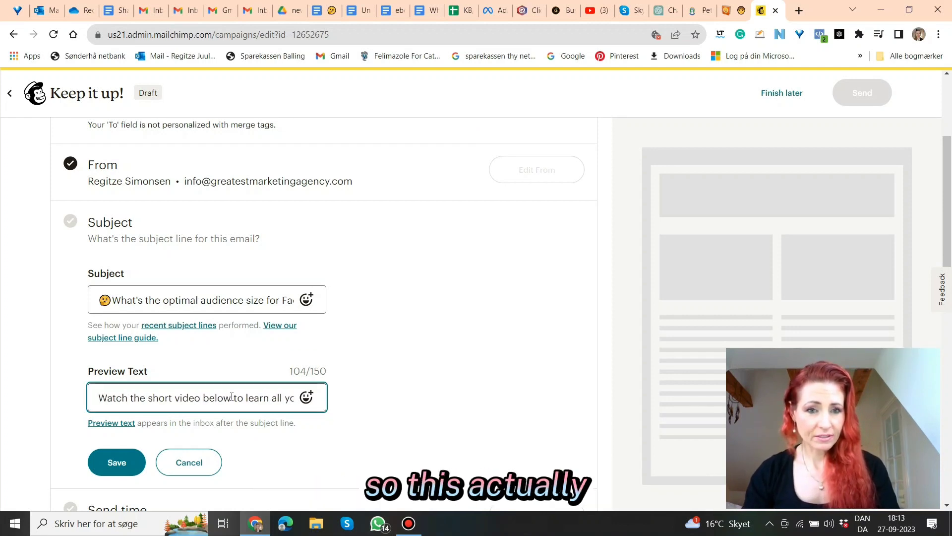
key("Right")
key("Right")
key("Right")
key("Right")
key("Right")
key("Right")
key("Right")
key("Right")
key("Right")
key("Right")
key("Right")
key("Right")
key("Right")
key("Right")
key("Right")
key("Right")
key("Right")
key("Right")
key("Right")
key("Right")
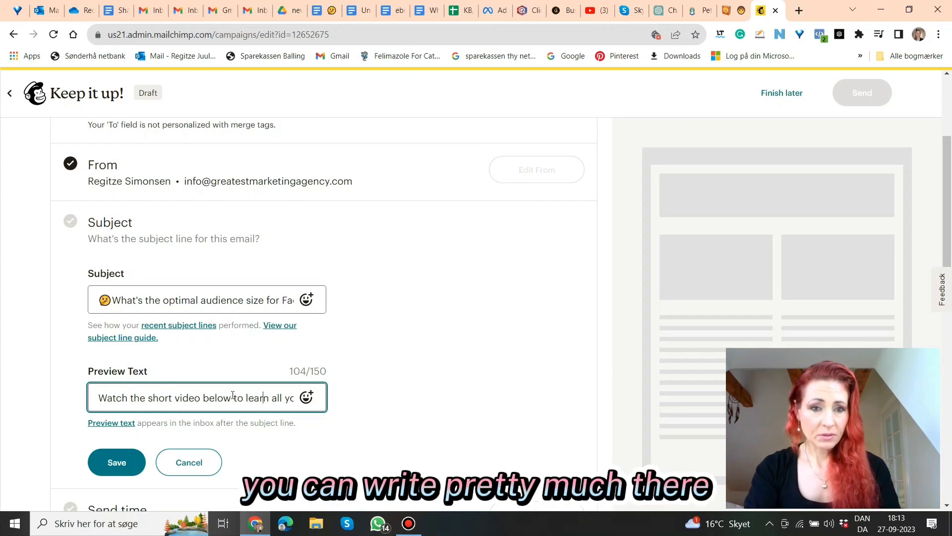
key("Right")
key("Right")
key("Right")
key("Right")
key("Right")
key("Right")
key("Right")
key("Right")
key("Right")
key("Right")
key("Right")
key("Right")
key("Right")
key("Right")
key("Right")
key("Right")
key("Right")
key("Right")
key("Right")
key("Right")
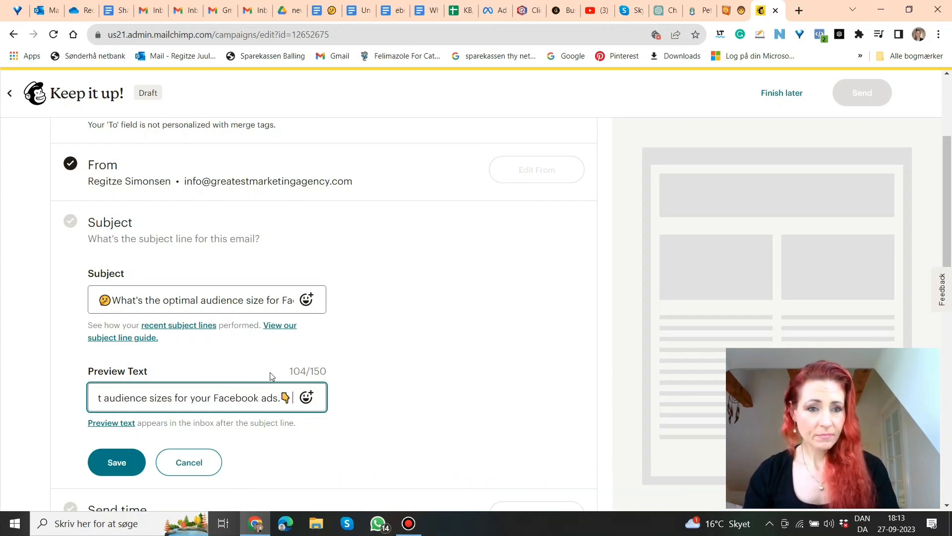
Open the help article about preview text, view it and close it again.
left_click(119, 425)
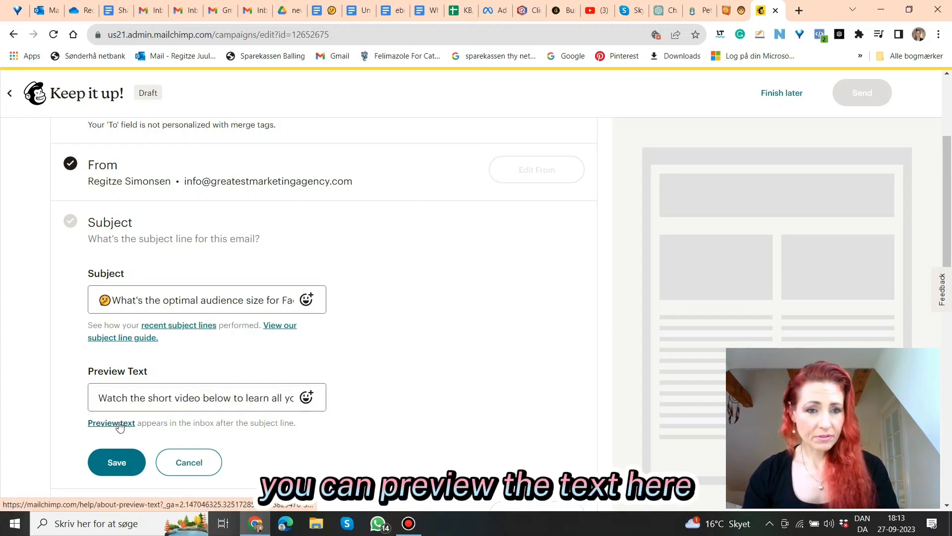
left_click(119, 424)
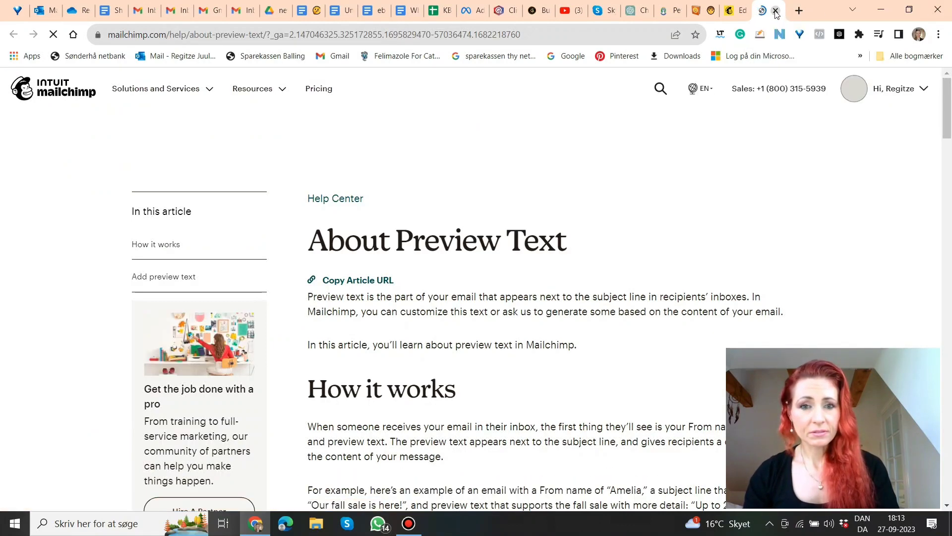
left_click(775, 10)
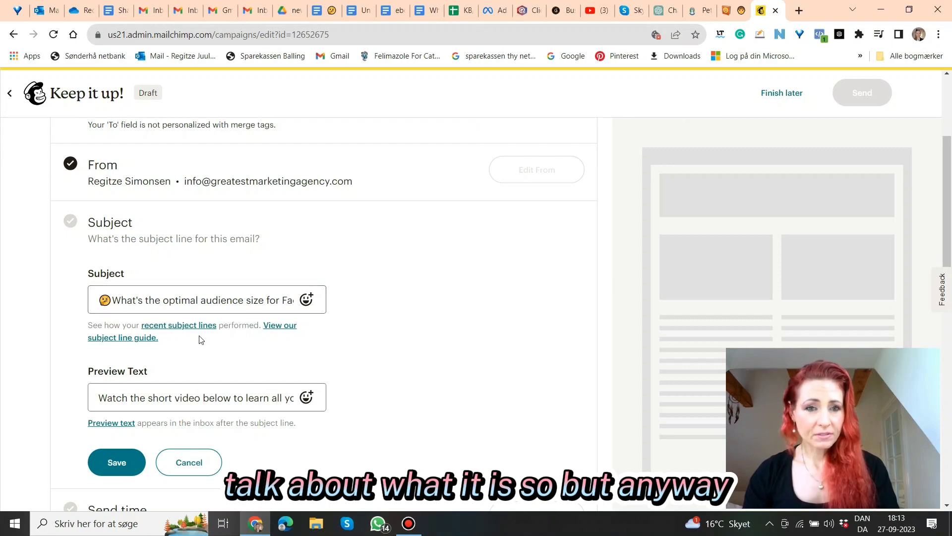
Save the email's subject line and preview text.
scroll(488, 346, "down", 2)
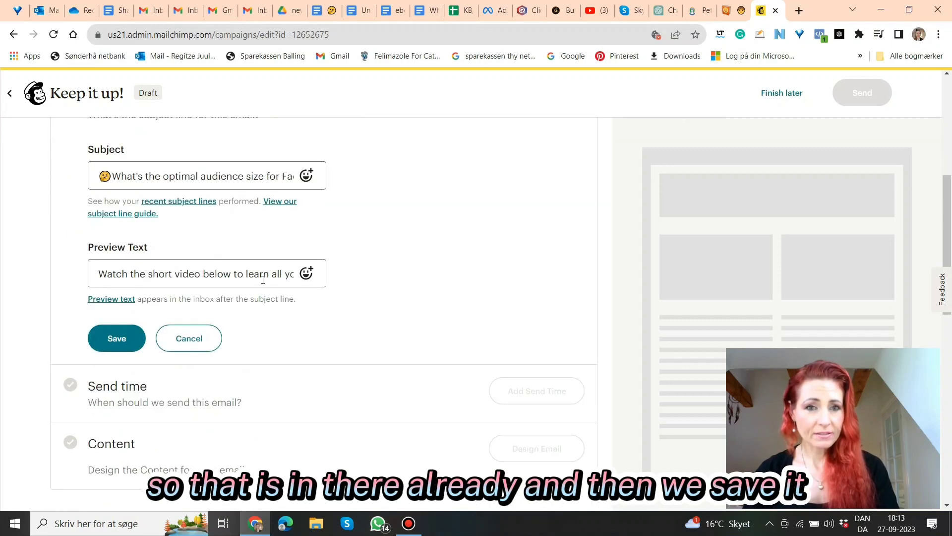
left_click(117, 338)
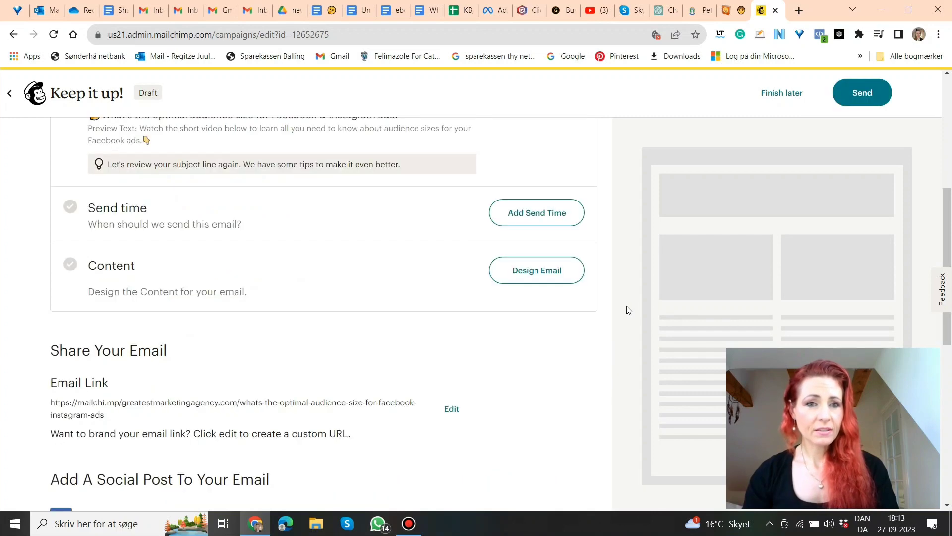
scroll(446, 187, "up", 4)
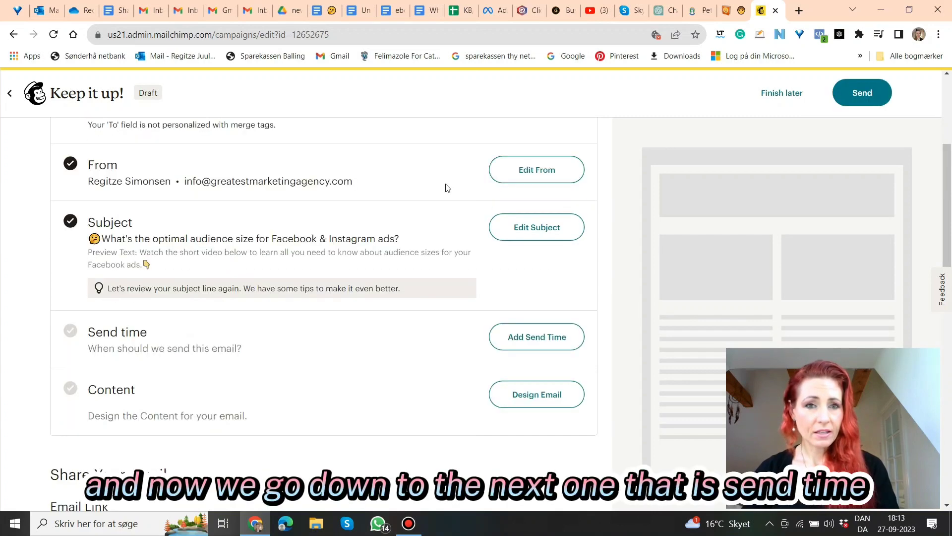
scroll(485, 271, "down", 1)
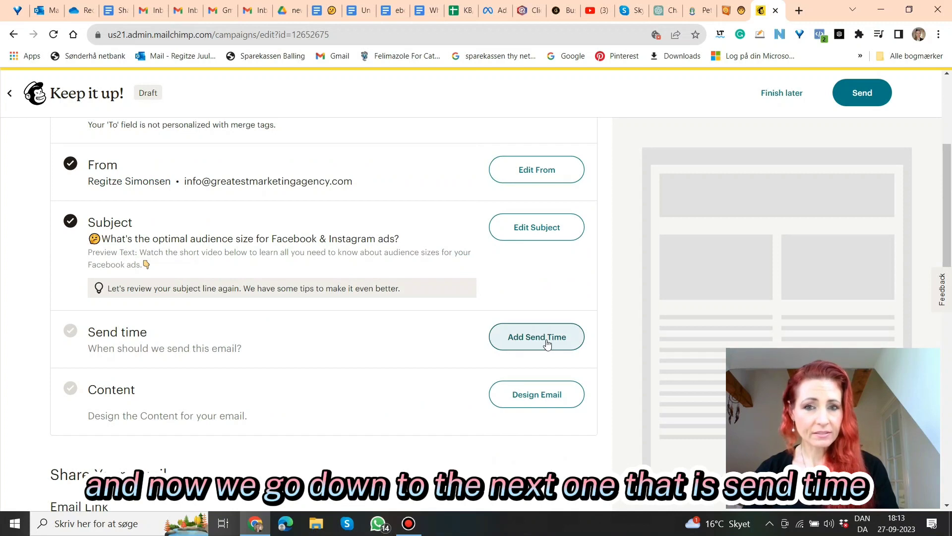
Schedule the email for the delivery date 2023-09-27 using Send Time Optimization and save the send time.
left_click(547, 339)
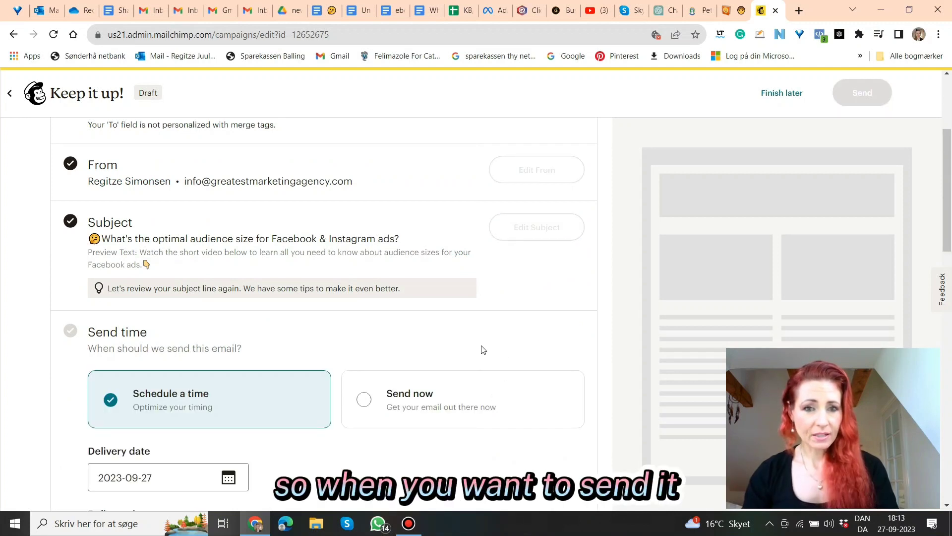
scroll(490, 339, "down", 1)
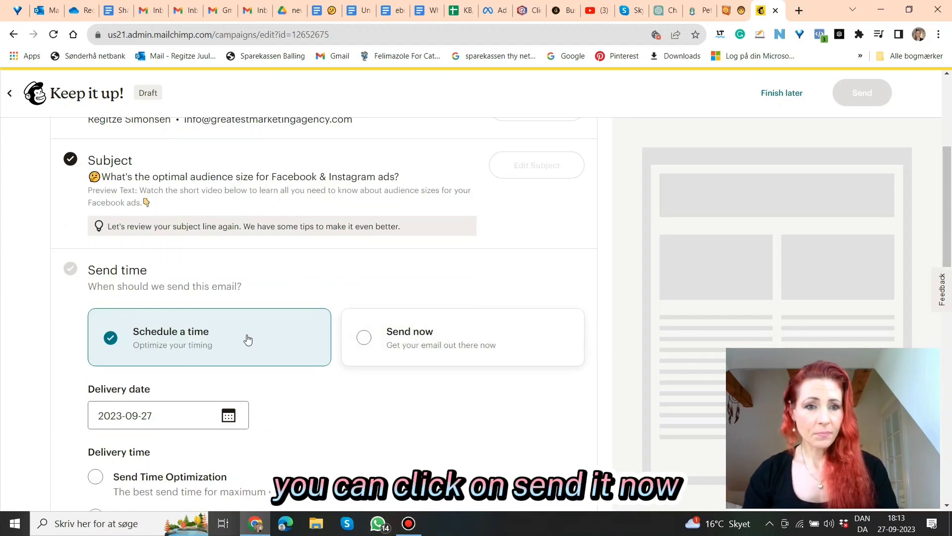
scroll(264, 353, "down", 1)
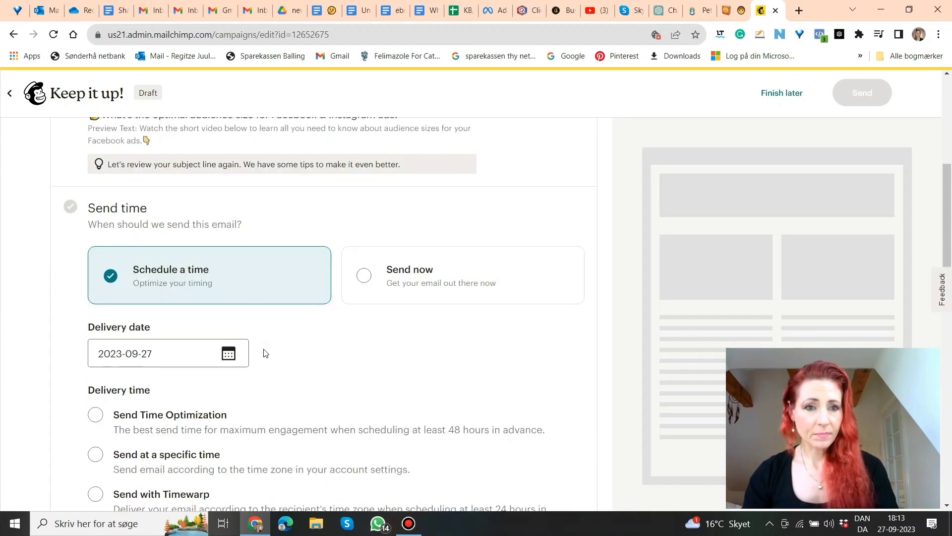
scroll(265, 353, "down", 1)
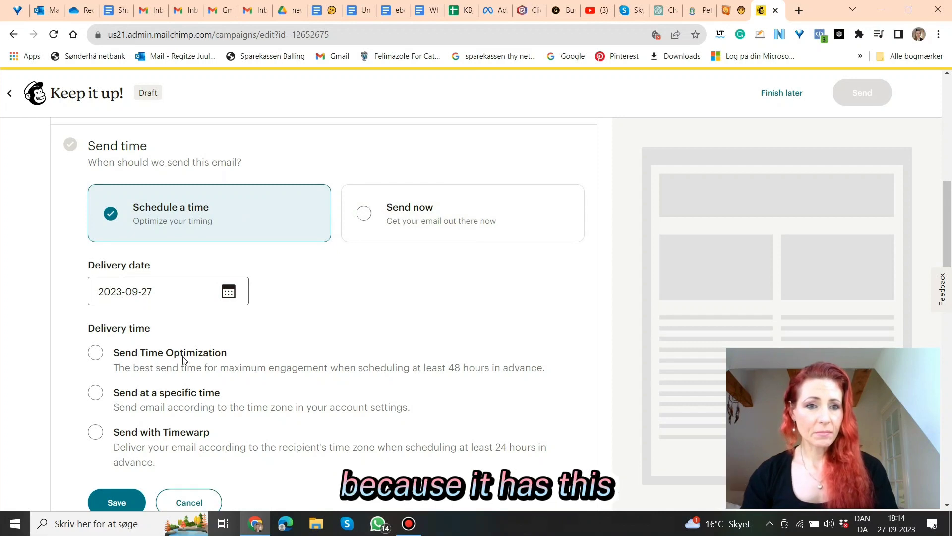
scroll(306, 322, "down", 1)
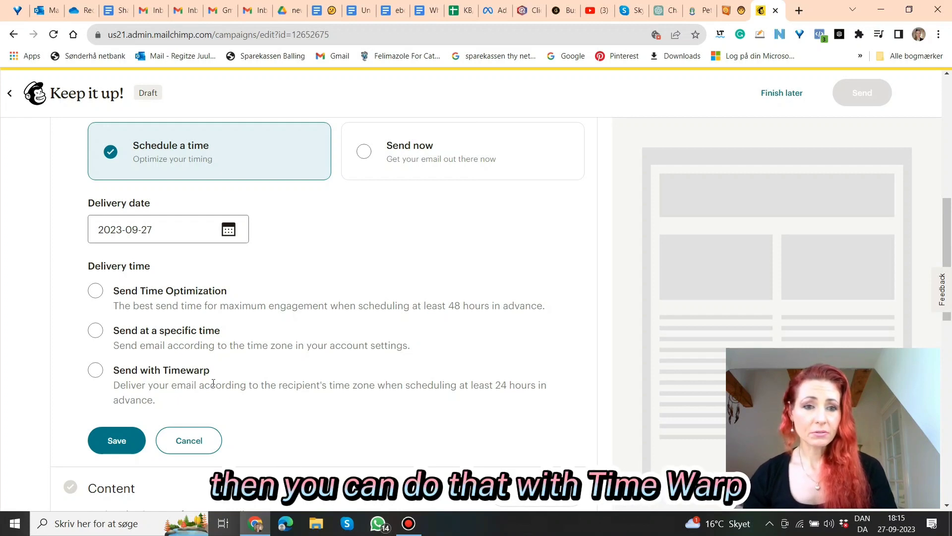
left_click(143, 294)
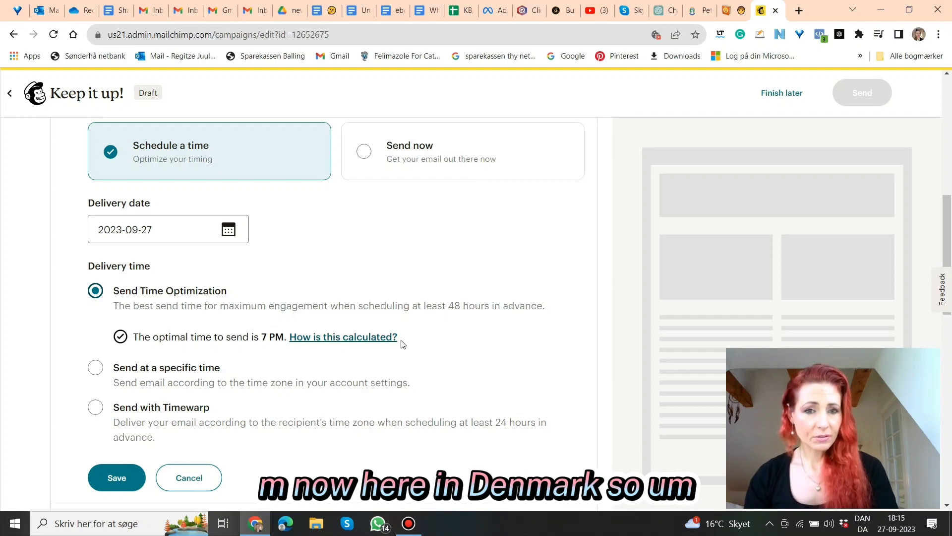
scroll(426, 347, "down", 1)
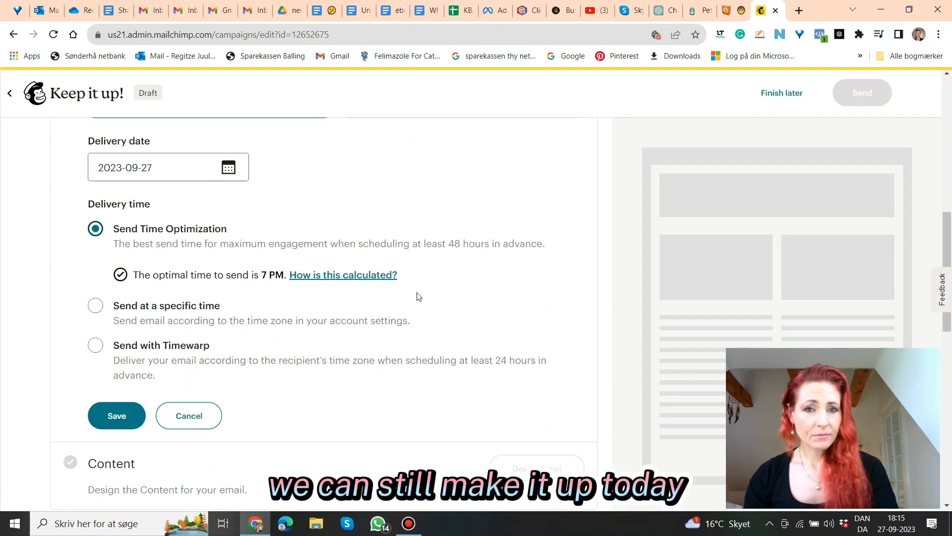
left_click(116, 419)
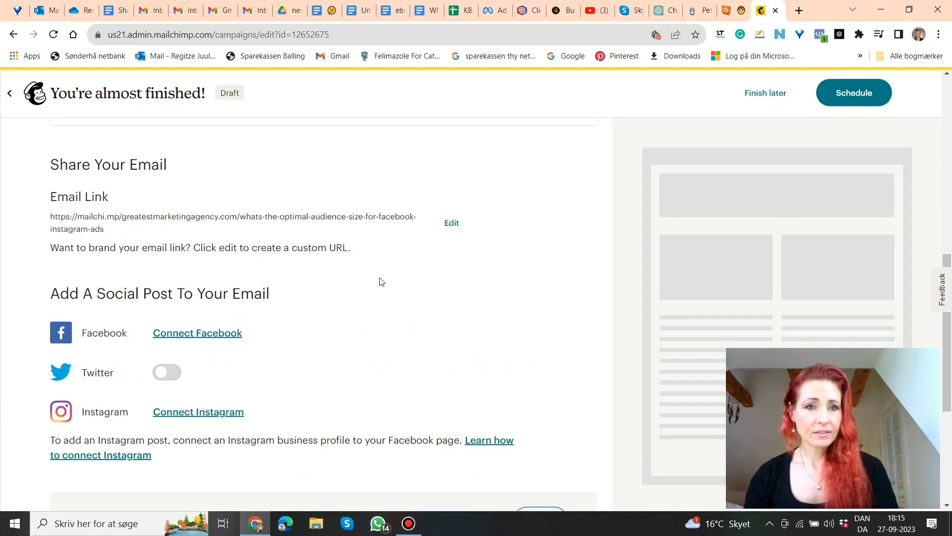
Start designing the email's content and apply the Start from scratch template.
scroll(452, 334, "up", 5)
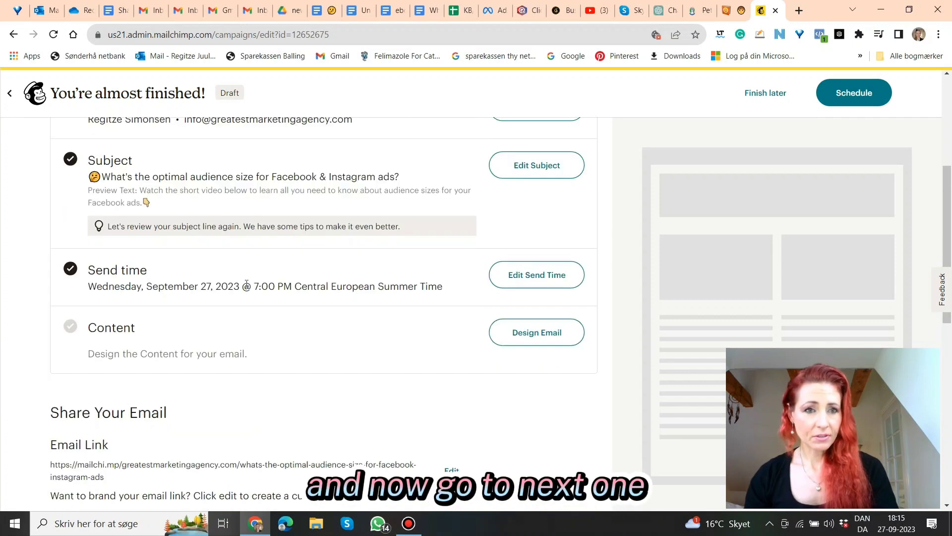
left_click(533, 336)
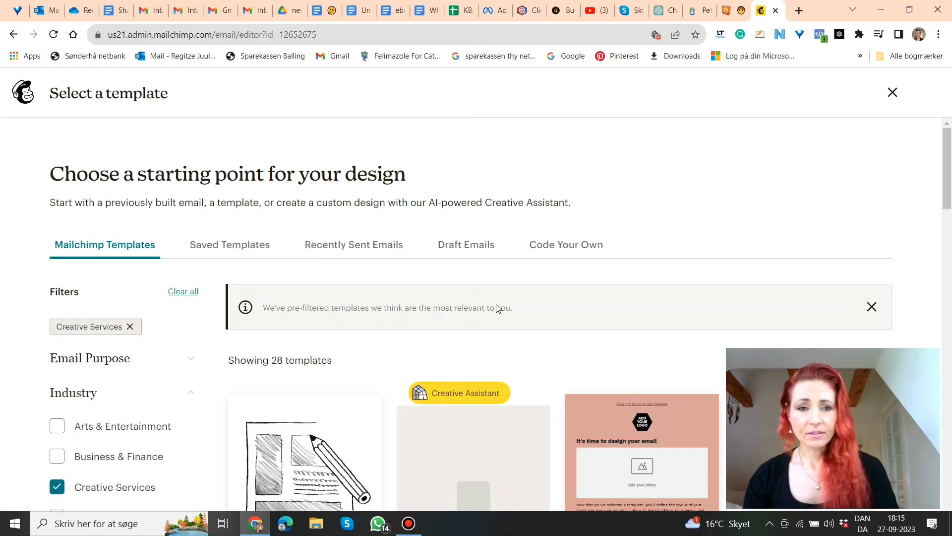
scroll(484, 308, "down", 1)
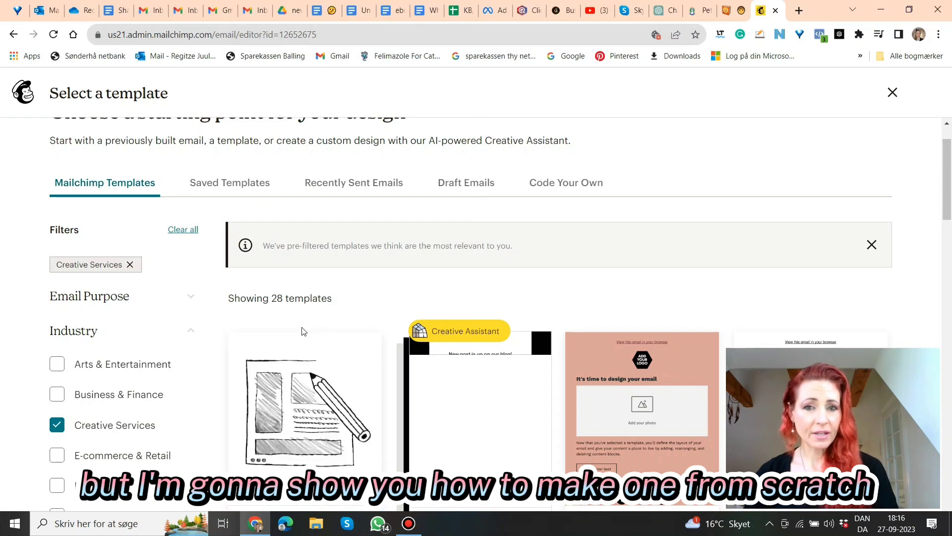
scroll(644, 220, "down", 1)
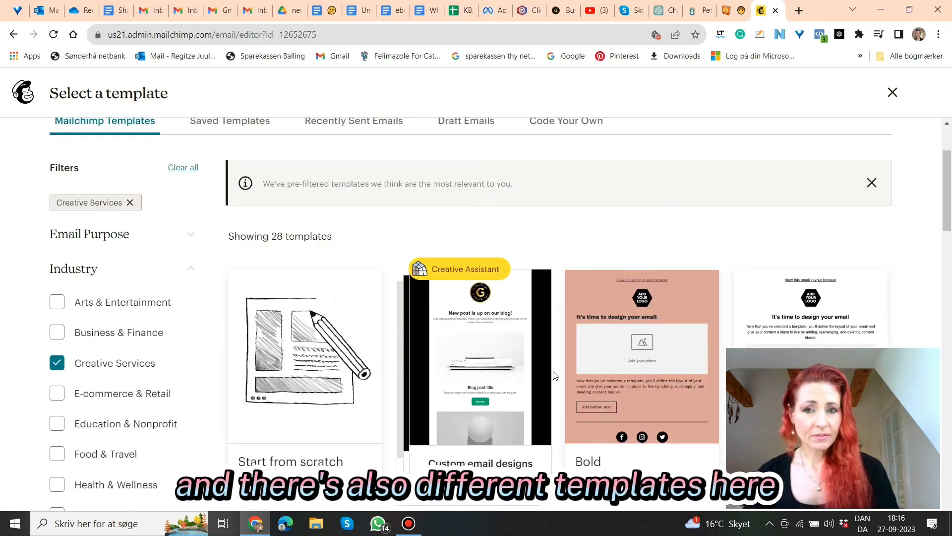
scroll(589, 410, "down", 2)
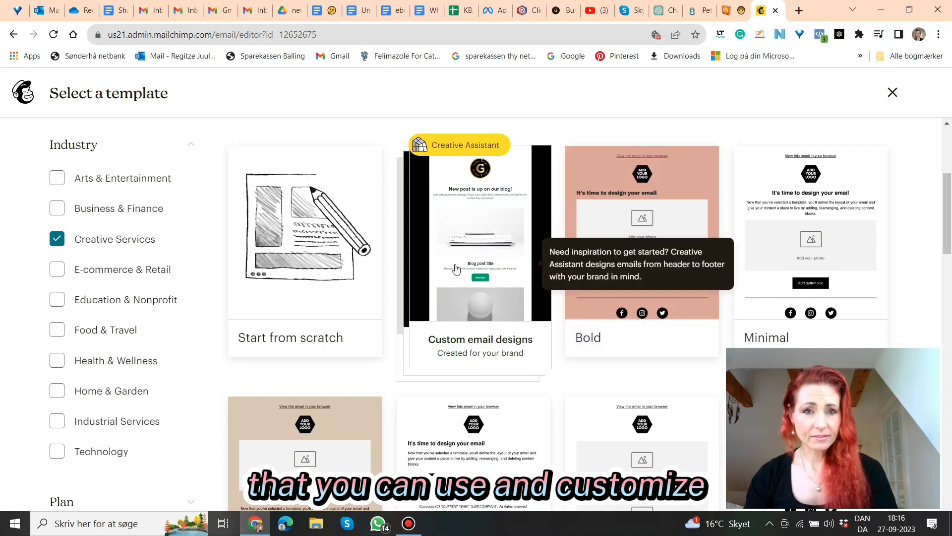
mouse_move(305, 248)
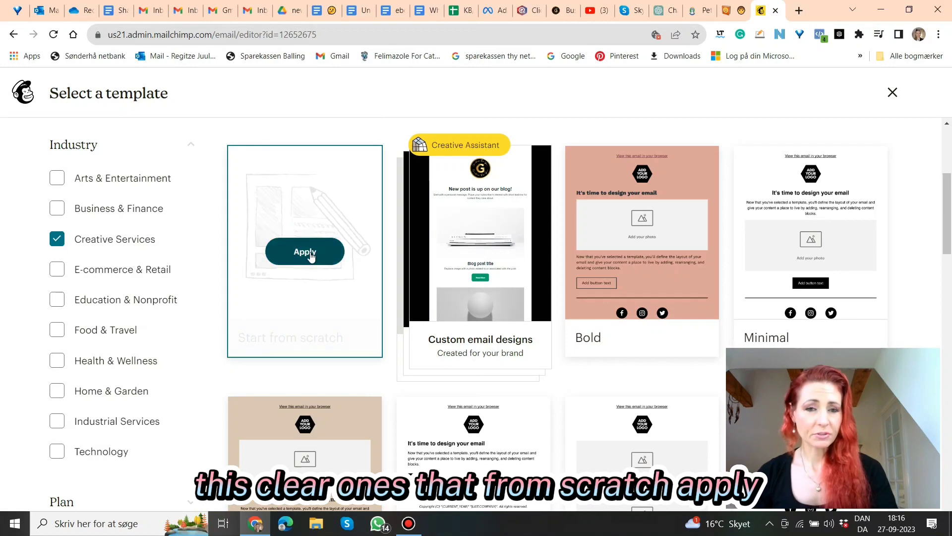
left_click(311, 253)
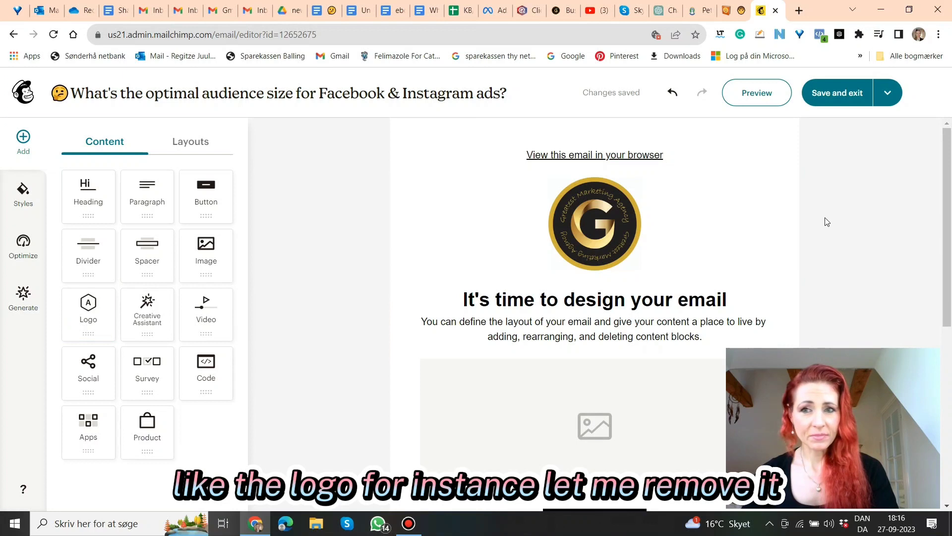
Try moving the logo block above the "It's time to design your email" heading and remove that block.
left_click(709, 218)
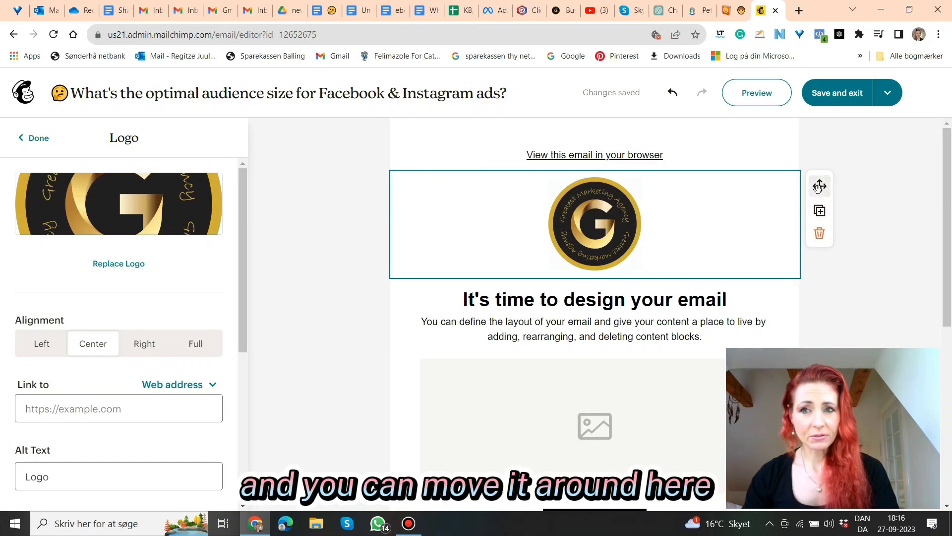
left_click_drag(819, 188, 795, 210)
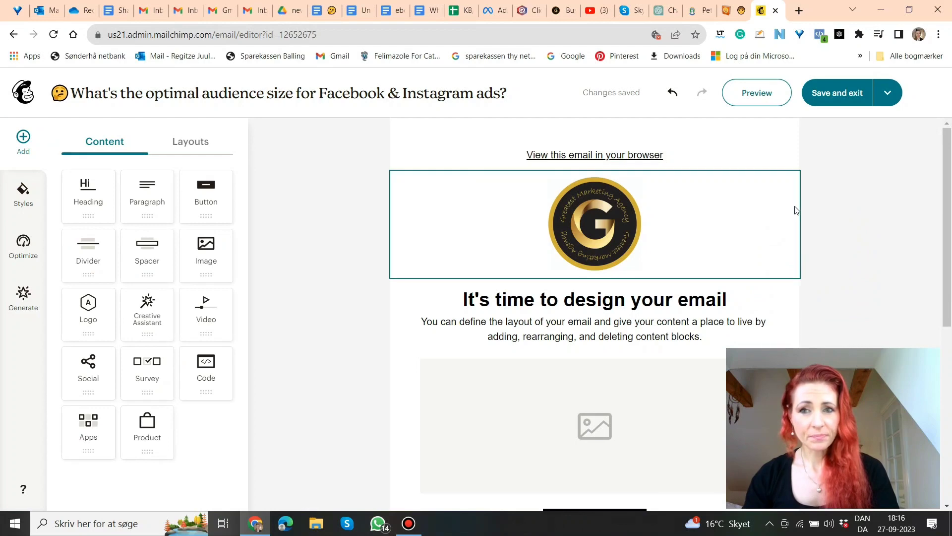
left_click(734, 218)
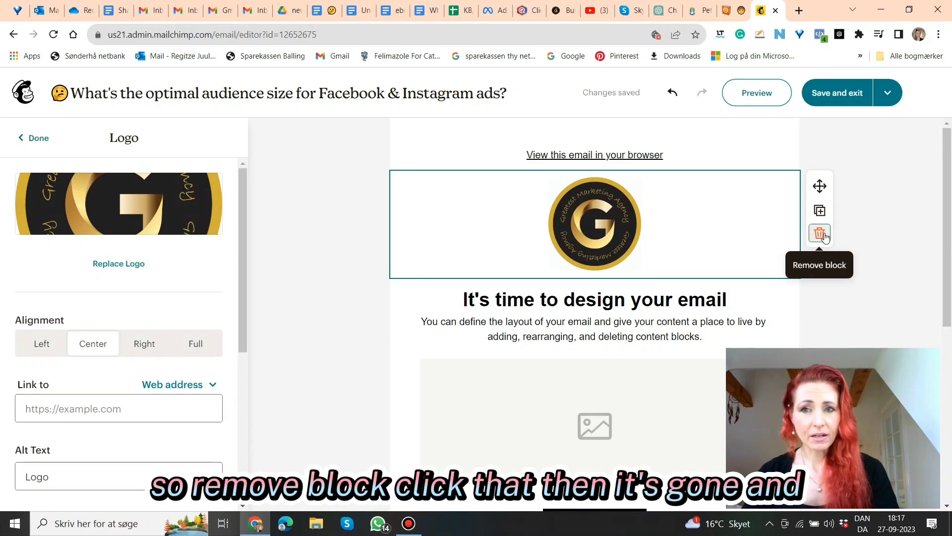
left_click(820, 233)
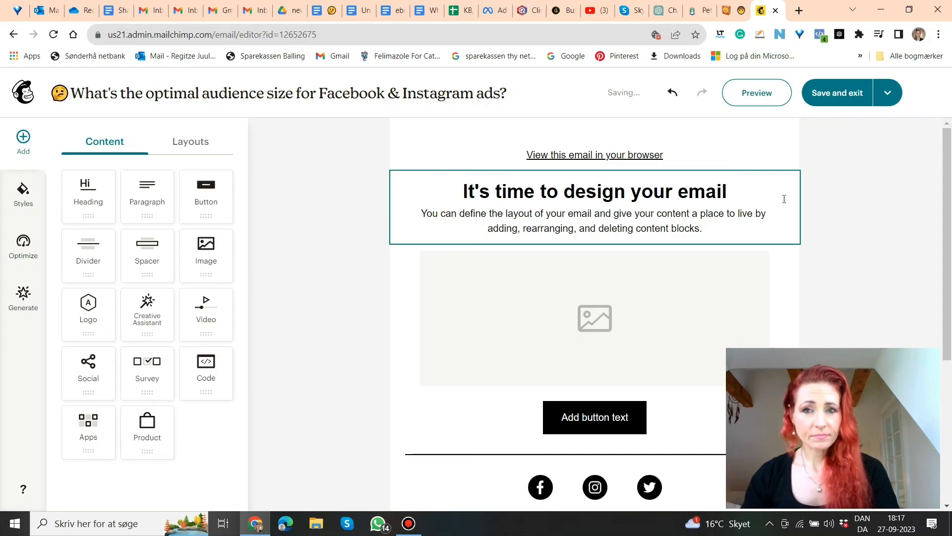
Remove the "It's time to design your email" text block and the image placeholder block beneath it.
left_click(817, 208)
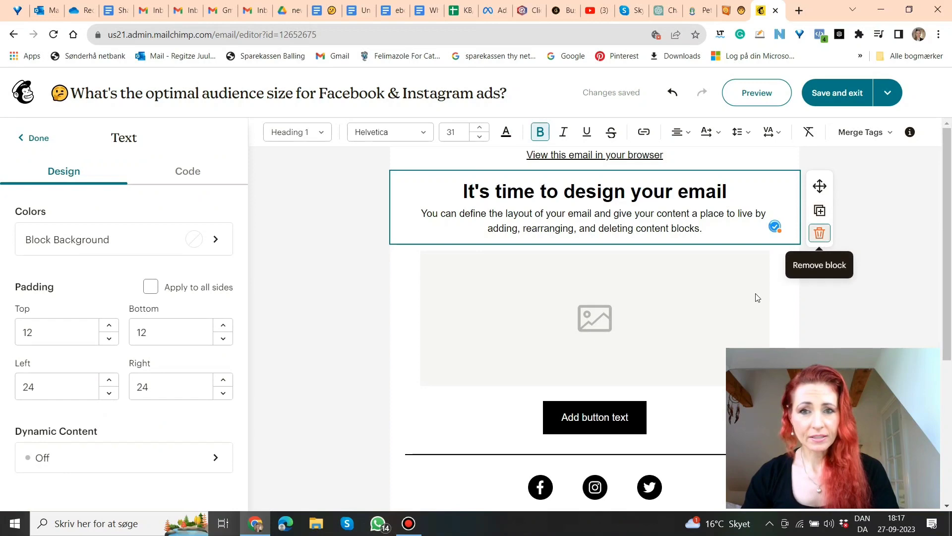
left_click(819, 236)
left_click(705, 232)
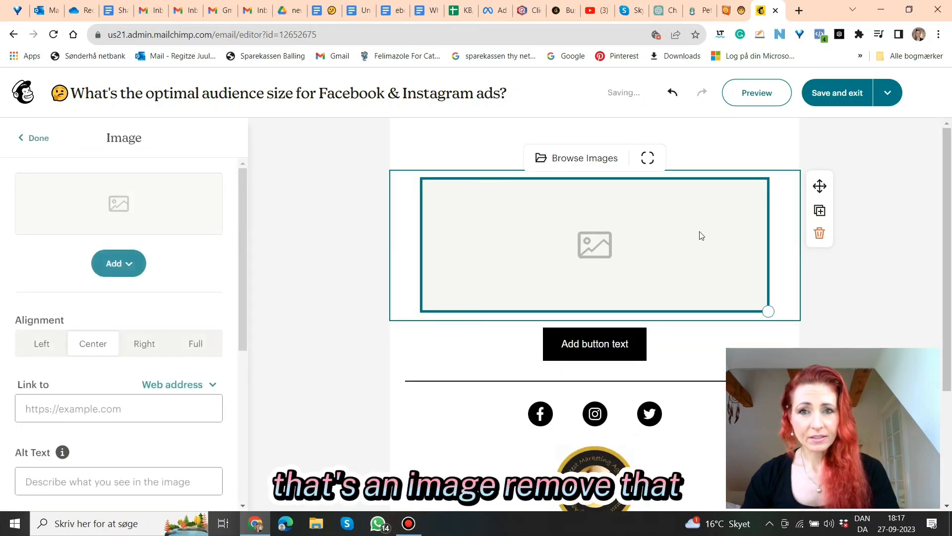
left_click(820, 233)
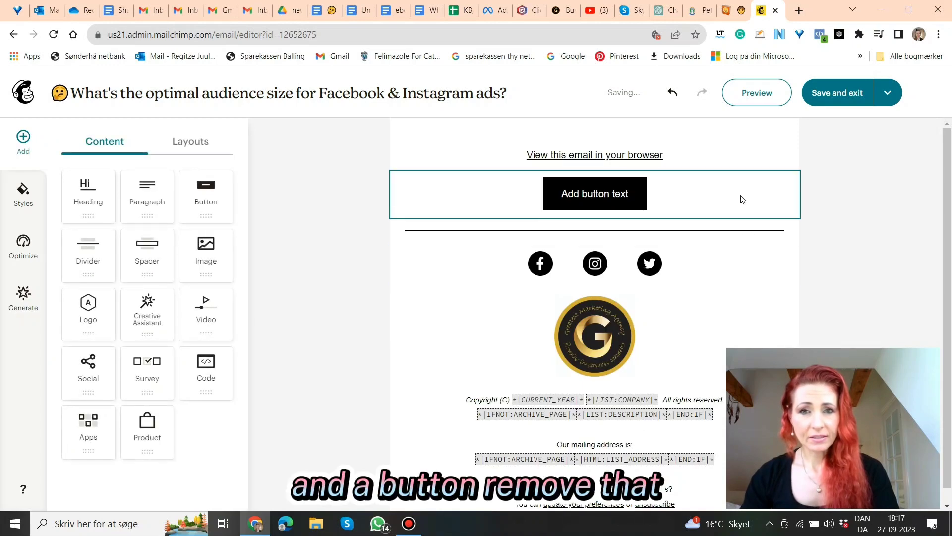
Remove the "Add button text" button block and the block with the Facebook, Instagram and Twitter icons.
left_click(740, 200)
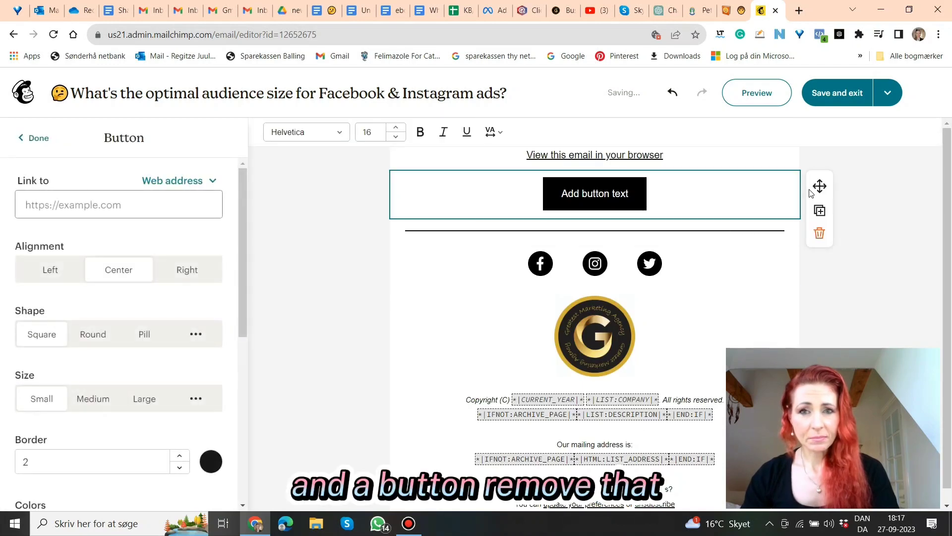
left_click(816, 237)
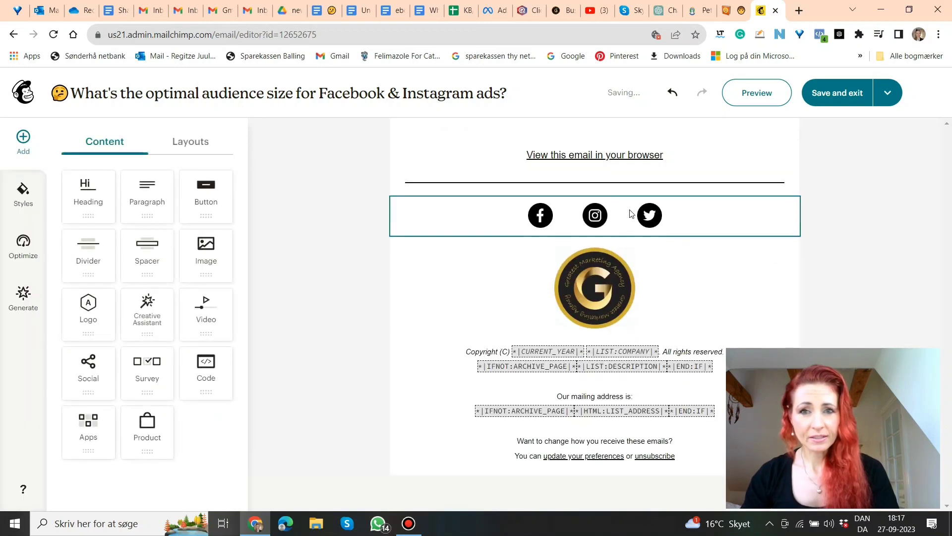
left_click(741, 215)
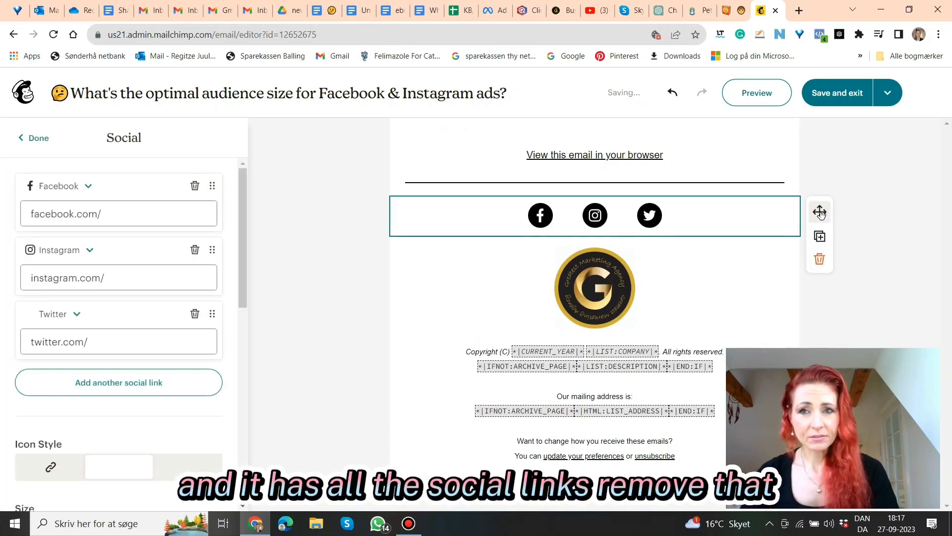
left_click(821, 260)
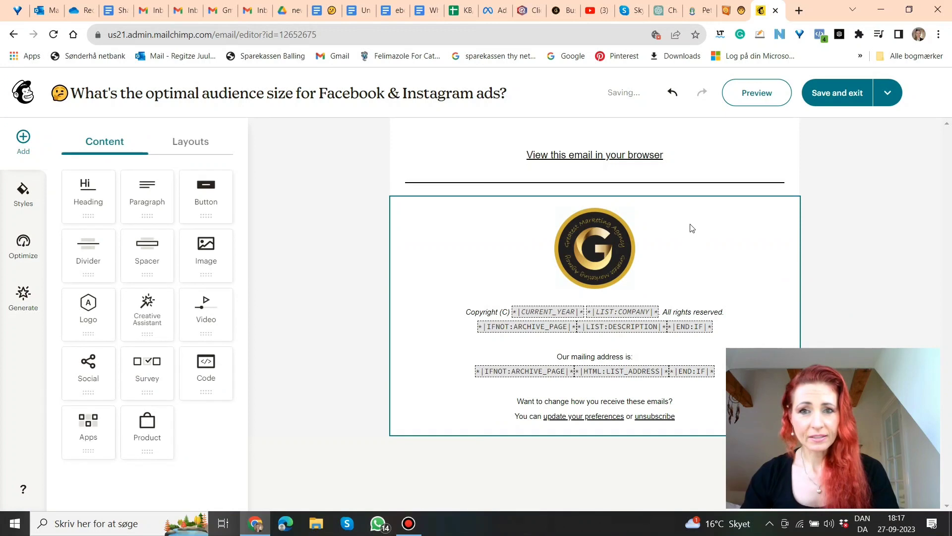
Remove the company logo from the email's footer, keeping the copyright and unsubscribe text.
left_click(692, 228)
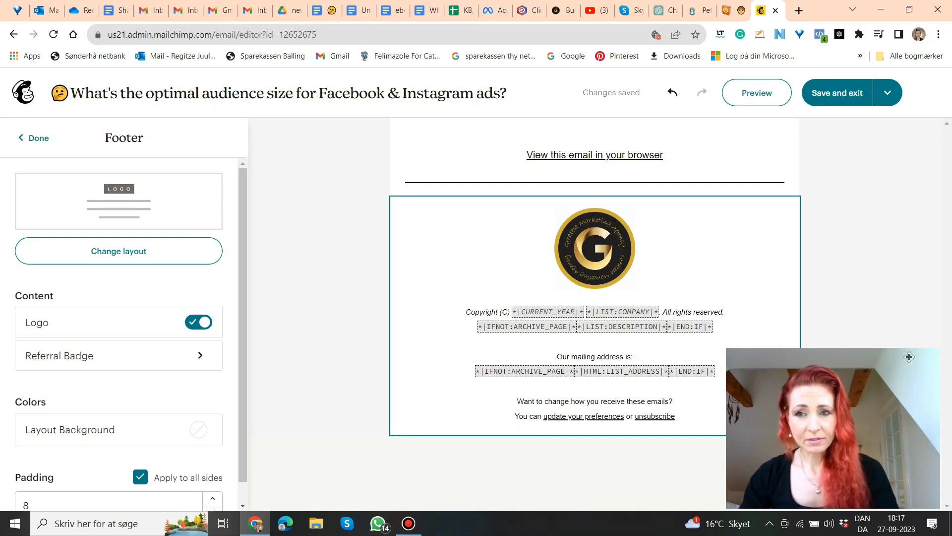
left_click_drag(909, 357, 917, 119)
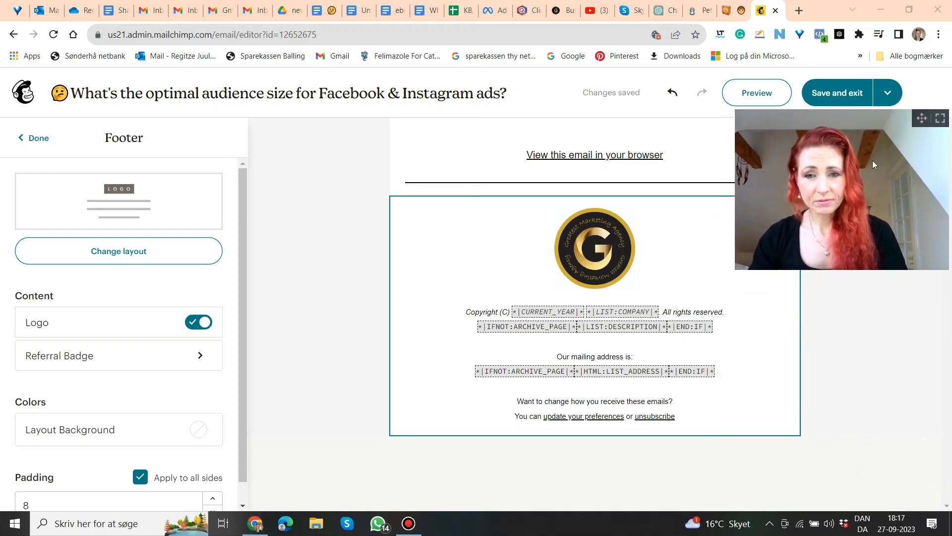
left_click(599, 254)
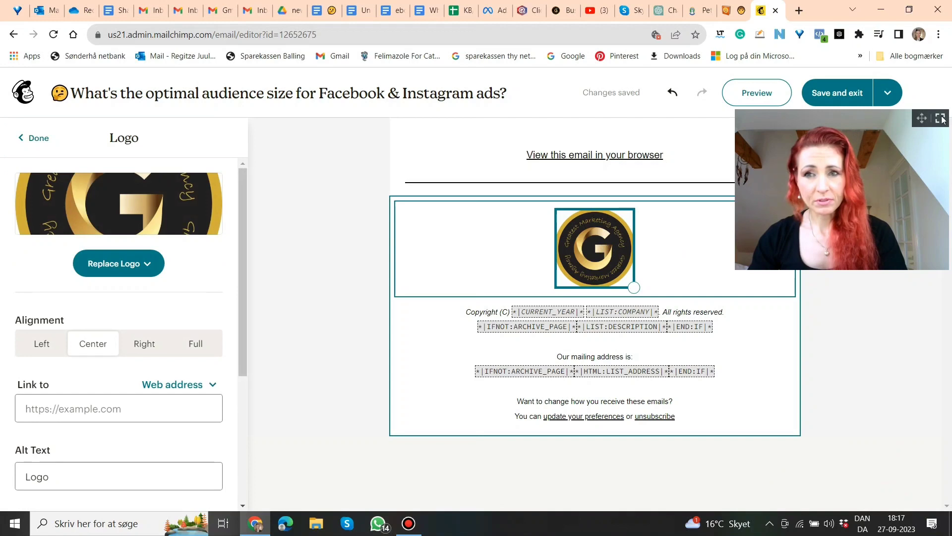
left_click(941, 118)
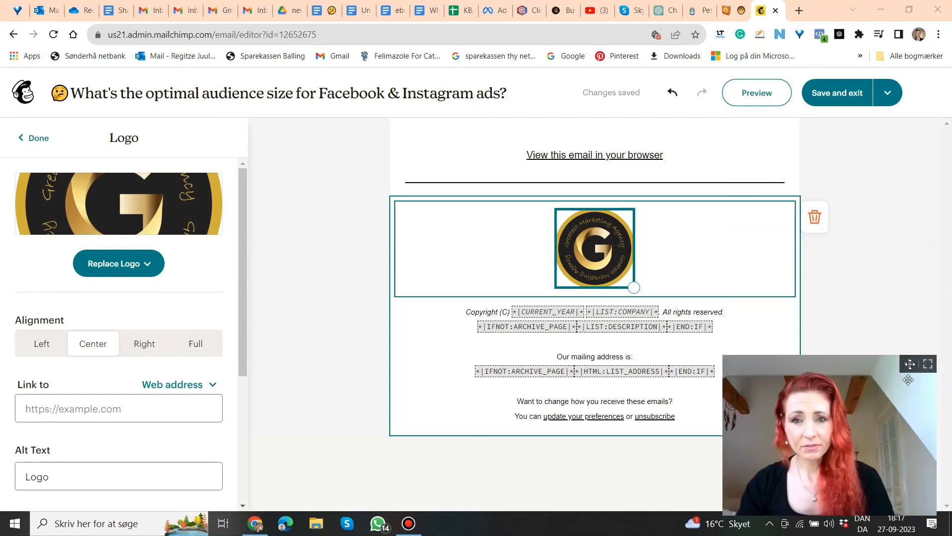
left_click(818, 212)
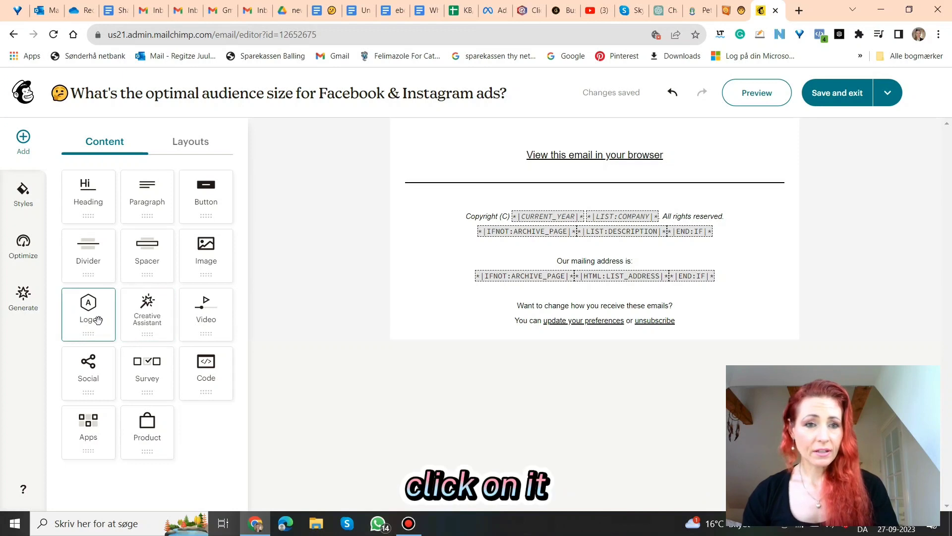
Add a Logo block below the "View this email in your browser" line, and close the content studio without inserting another logo.
left_click_drag(92, 319, 433, 167)
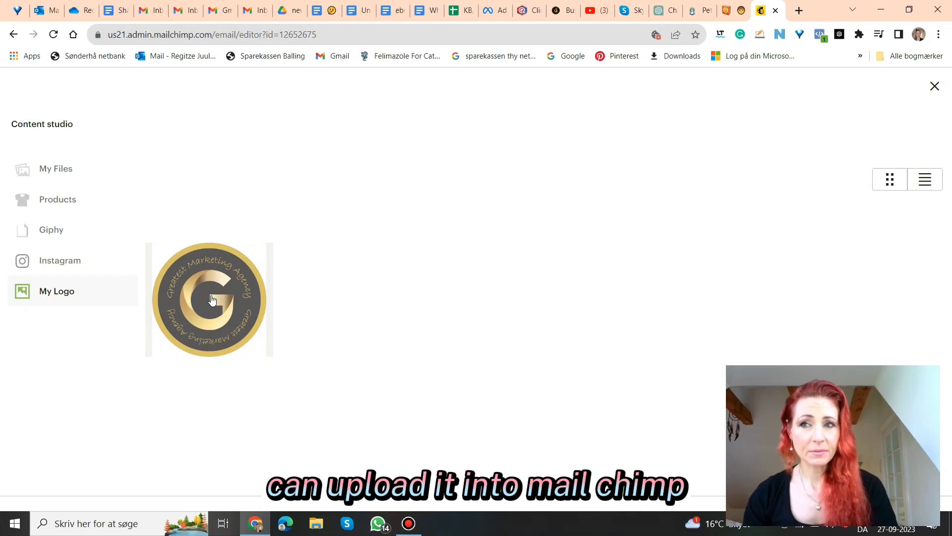
left_click(228, 278)
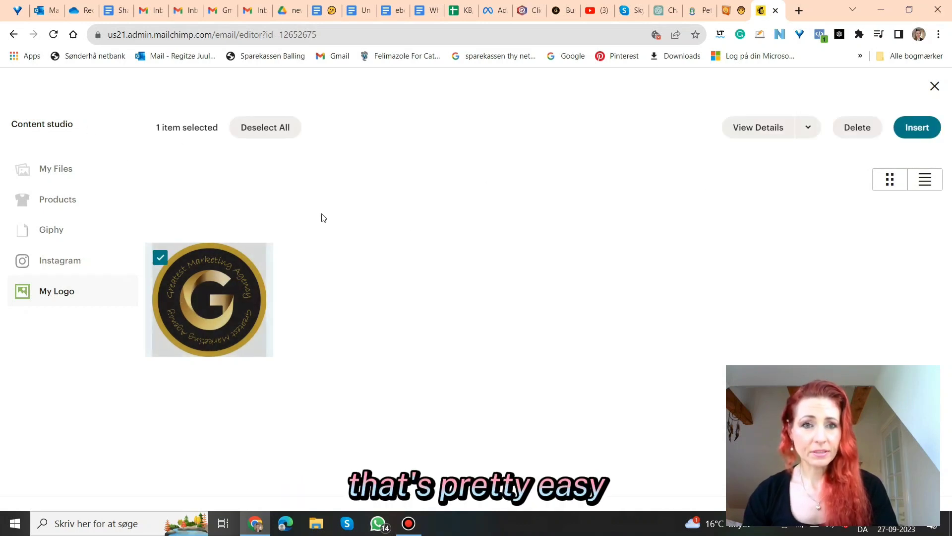
left_click(934, 88)
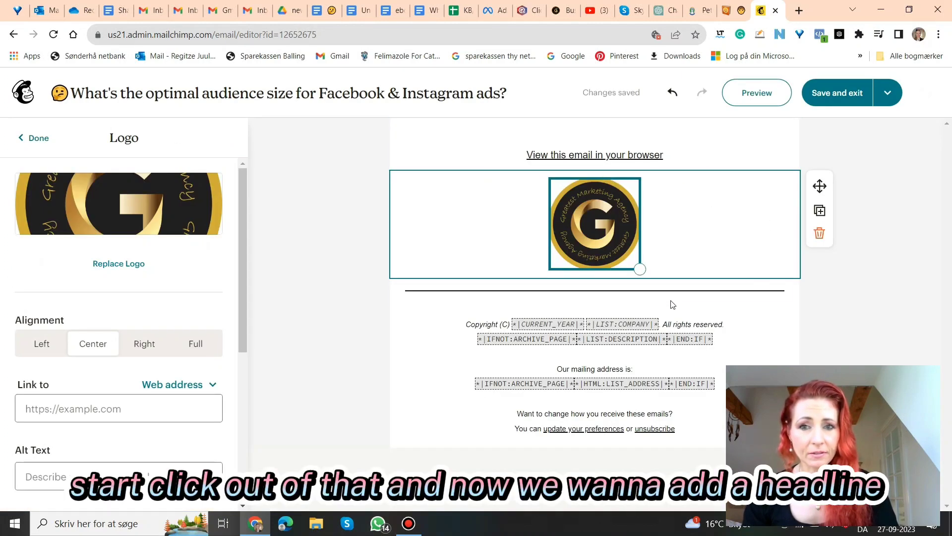
Add a Heading block below the logo and fill it with the subject line copied from the Google Docs email draft.
left_click(370, 309)
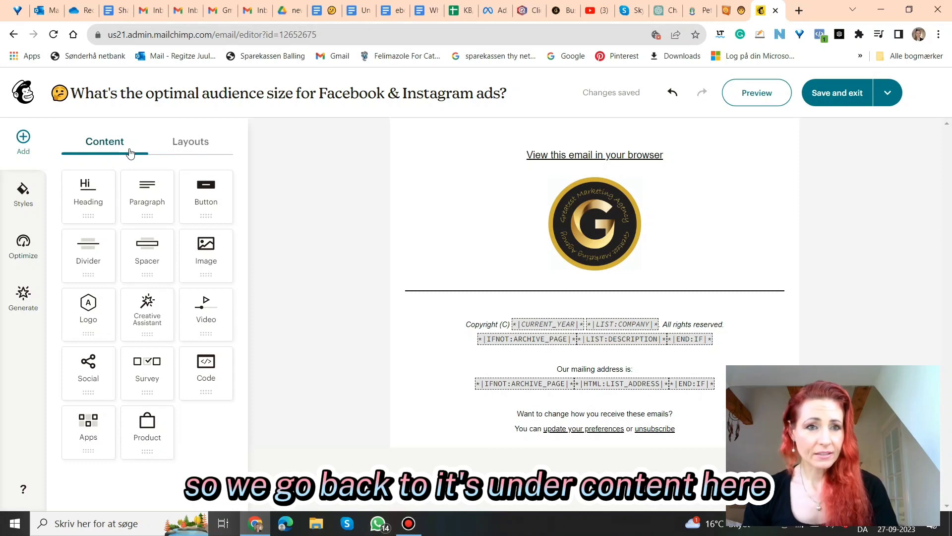
left_click_drag(92, 202, 508, 283)
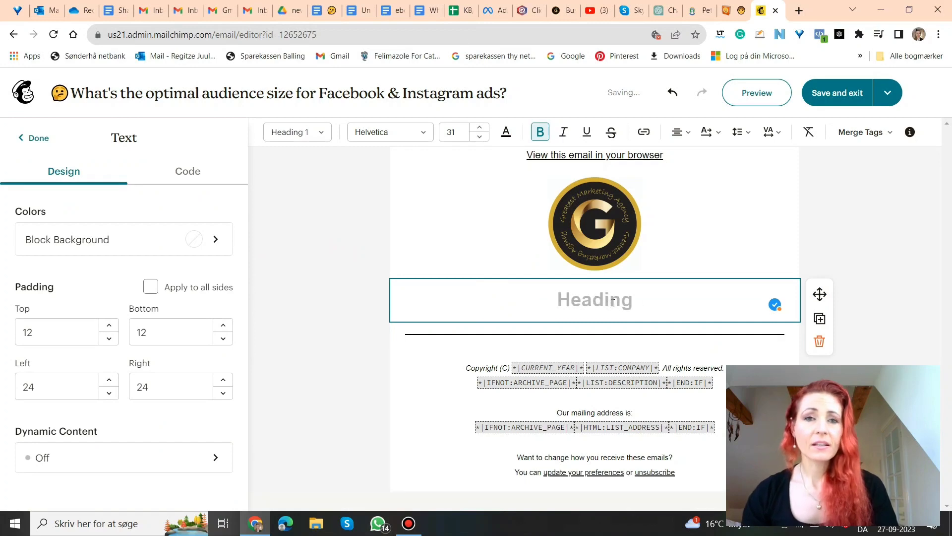
left_click(336, 19)
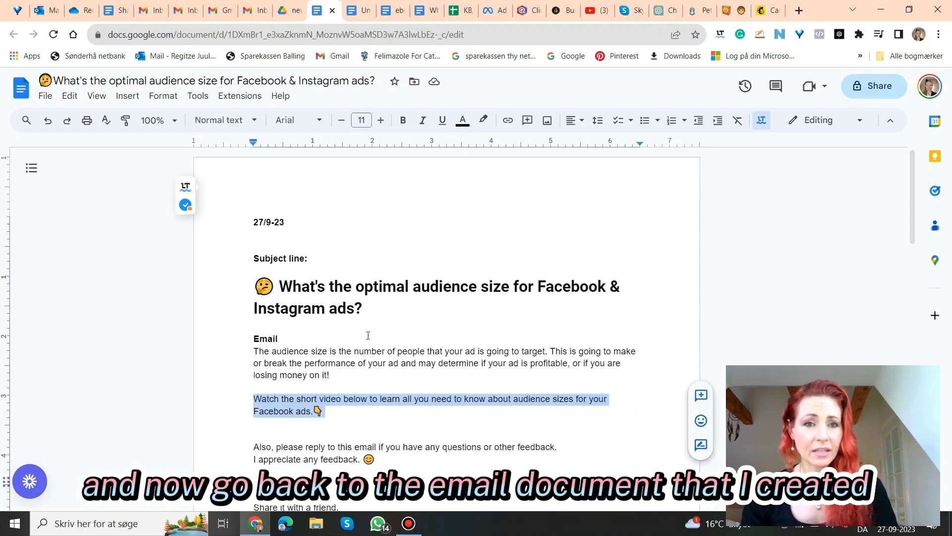
left_click_drag(370, 309, 255, 286)
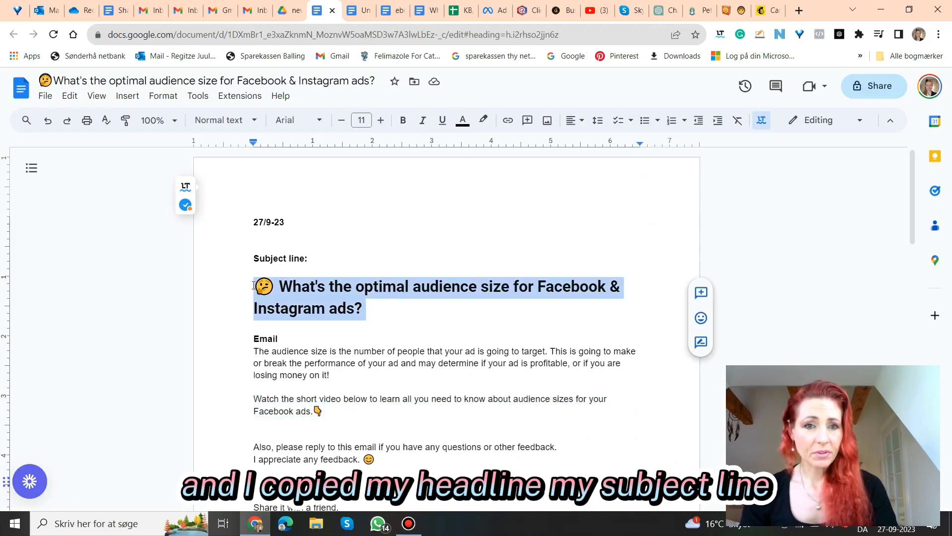
right_click(311, 295)
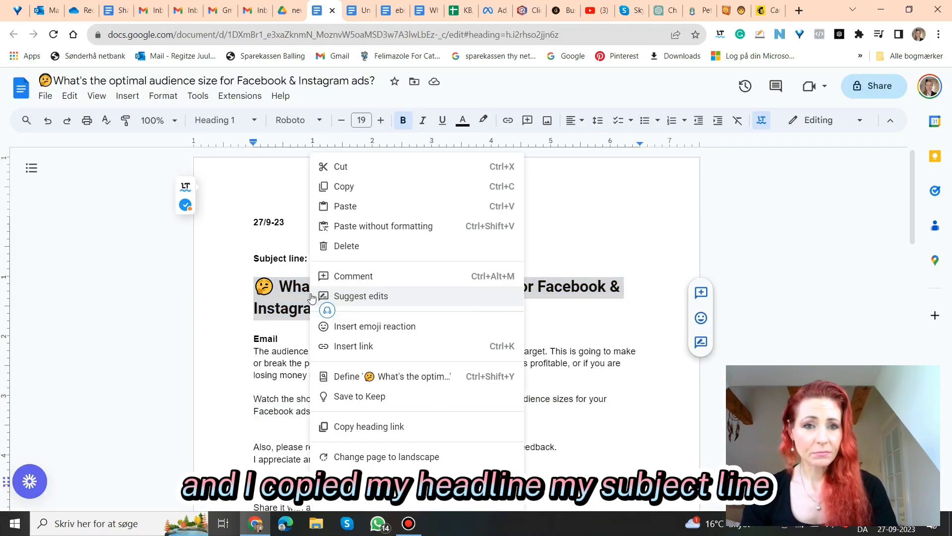
left_click(345, 186)
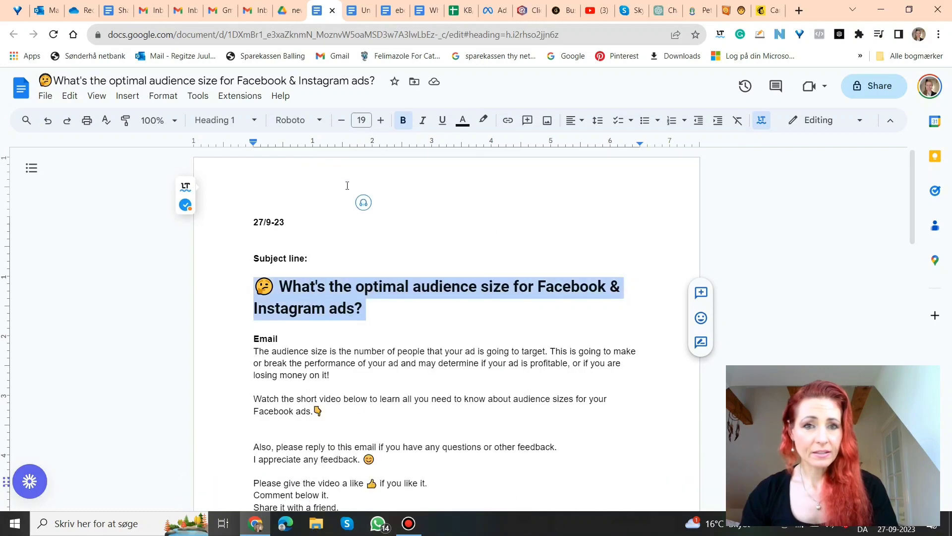
left_click(777, 19)
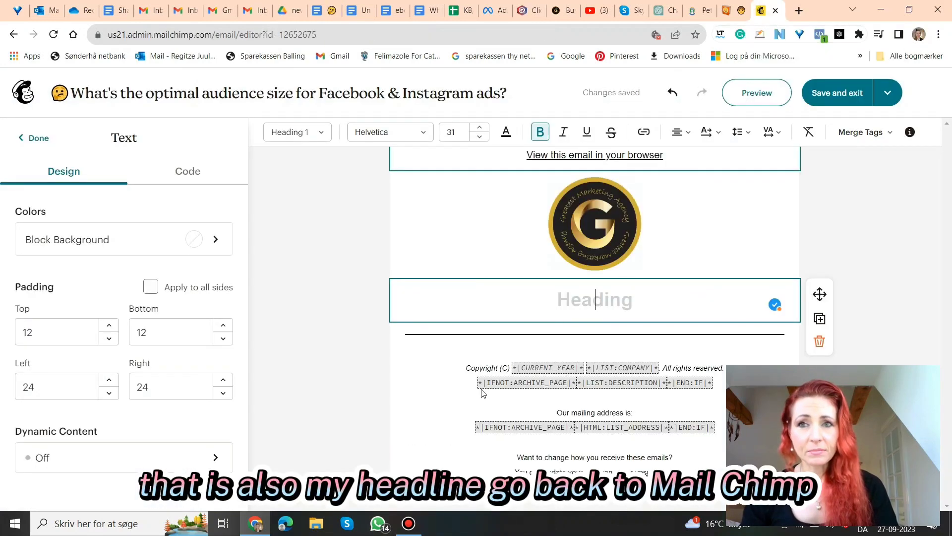
right_click(597, 302)
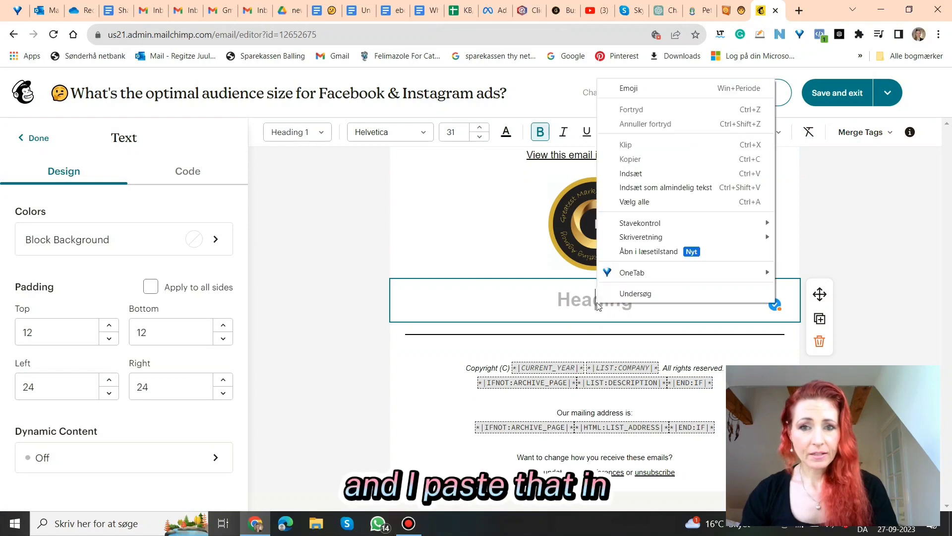
left_click(643, 174)
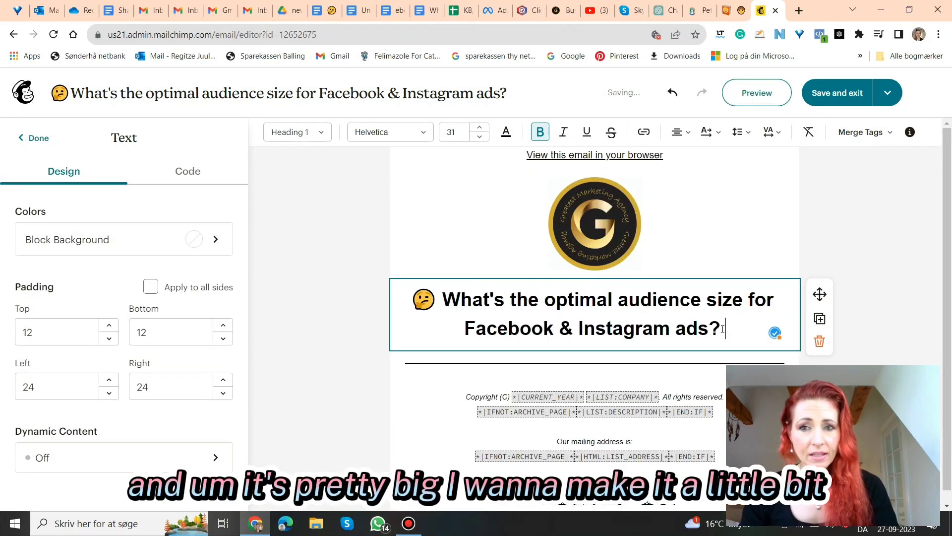
Reduce the font size of the whole heading about the optimal audience size to 21.
left_click_drag(725, 331, 403, 301)
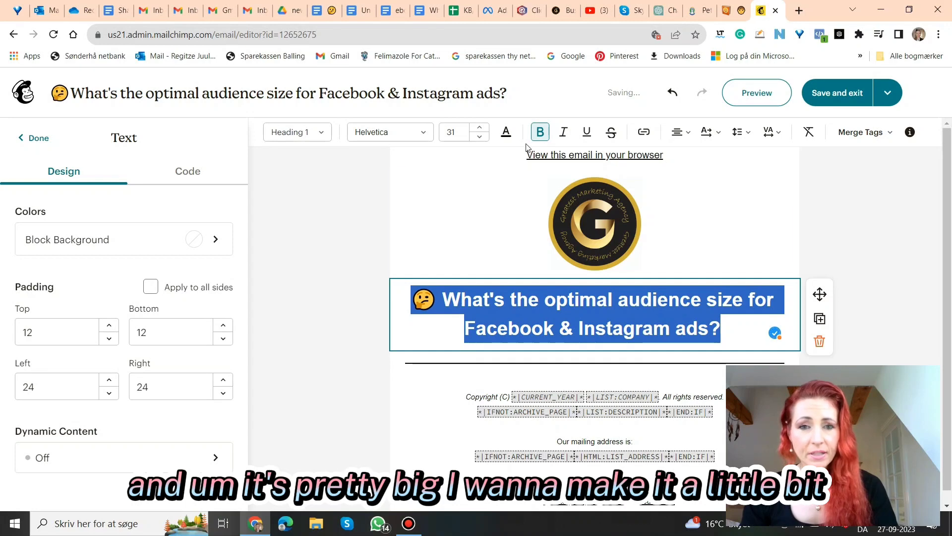
left_click(484, 137)
left_click(484, 137)
left_click(484, 137)
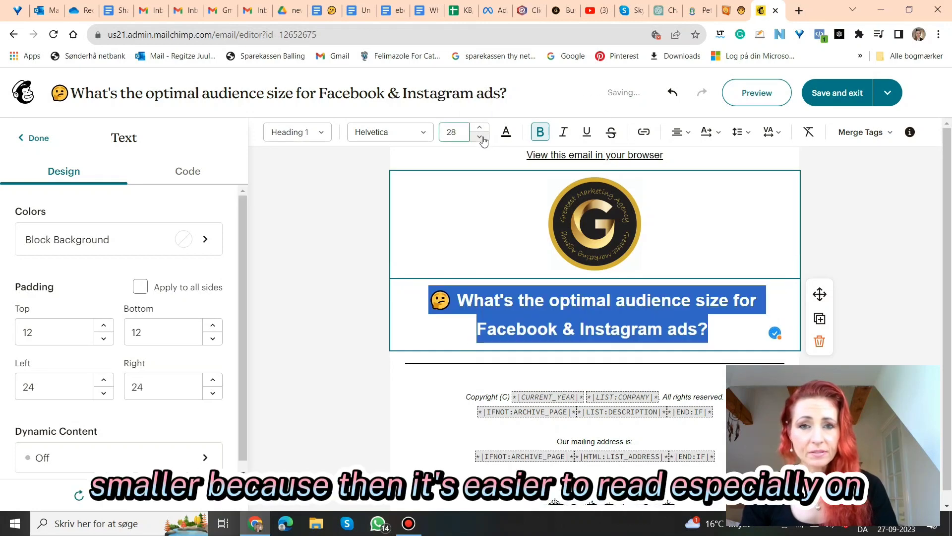
left_click(484, 139)
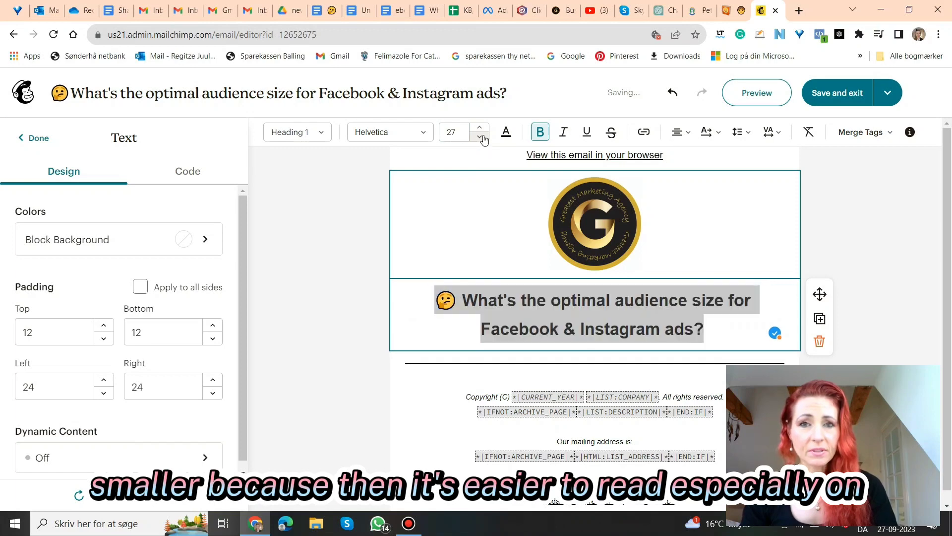
left_click(484, 138)
left_click(484, 138)
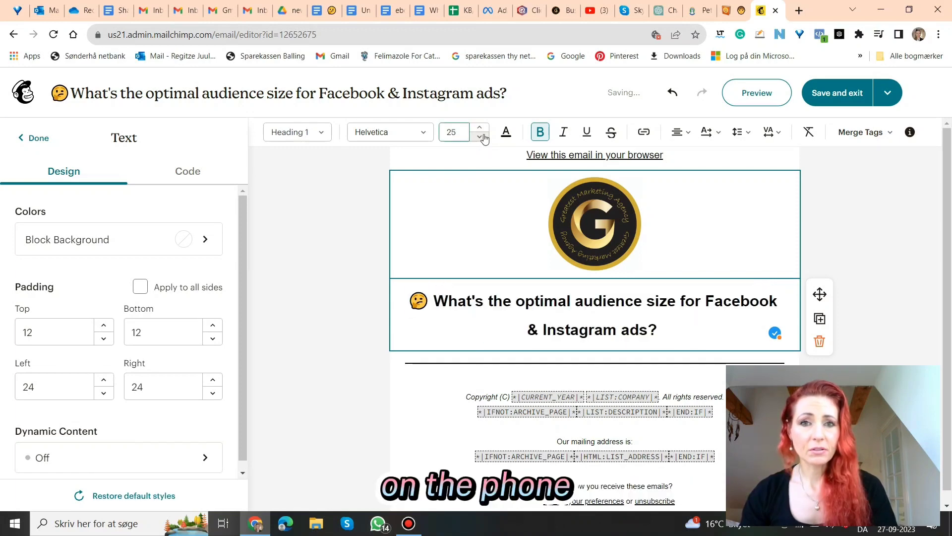
left_click(484, 138)
left_click(484, 137)
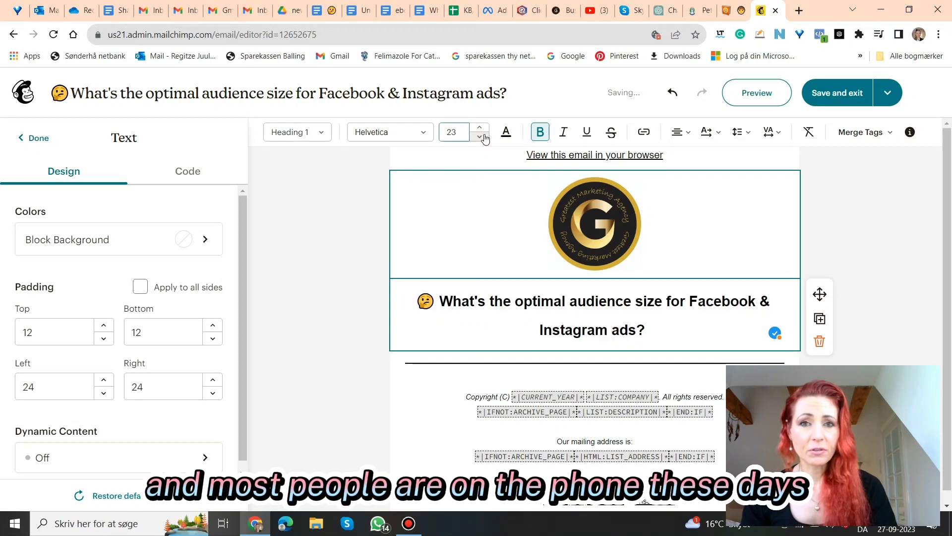
left_click(484, 137)
left_click(484, 138)
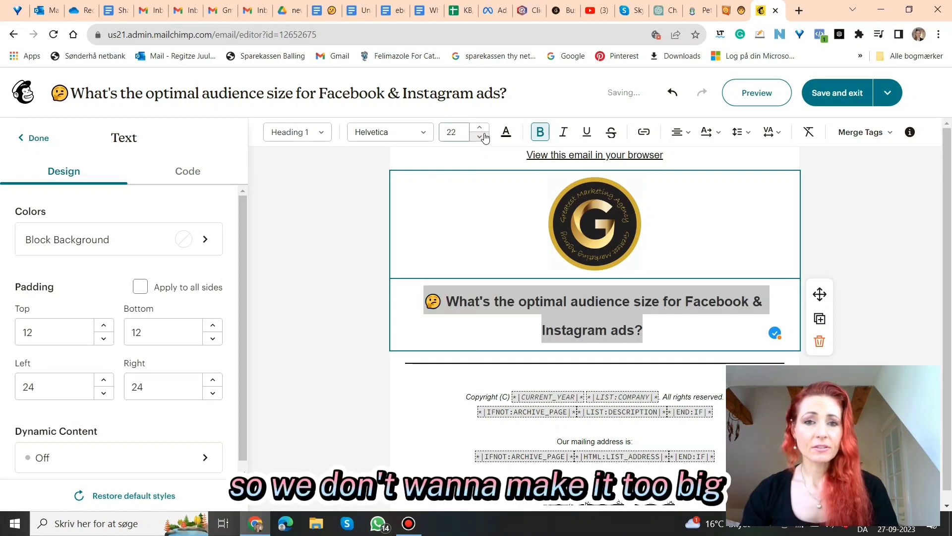
left_click(271, 314)
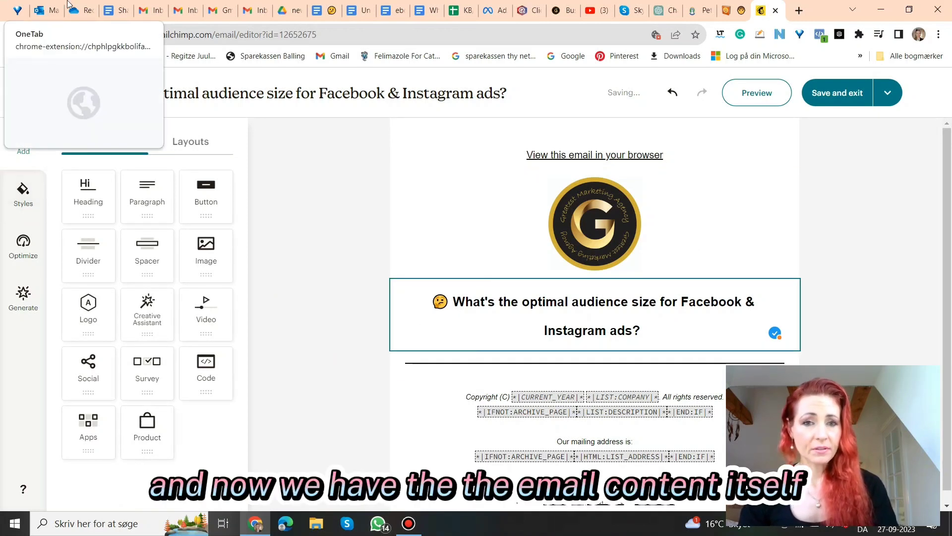
Add a Paragraph block between the heading and the divider line, after checking the email draft in Google Docs.
left_click(336, 16)
left_click(404, 249)
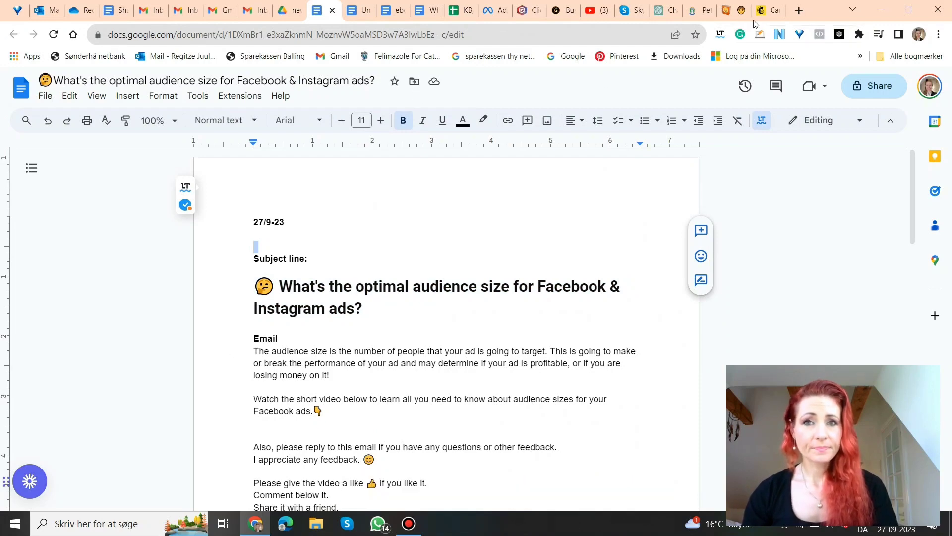
left_click(778, 13)
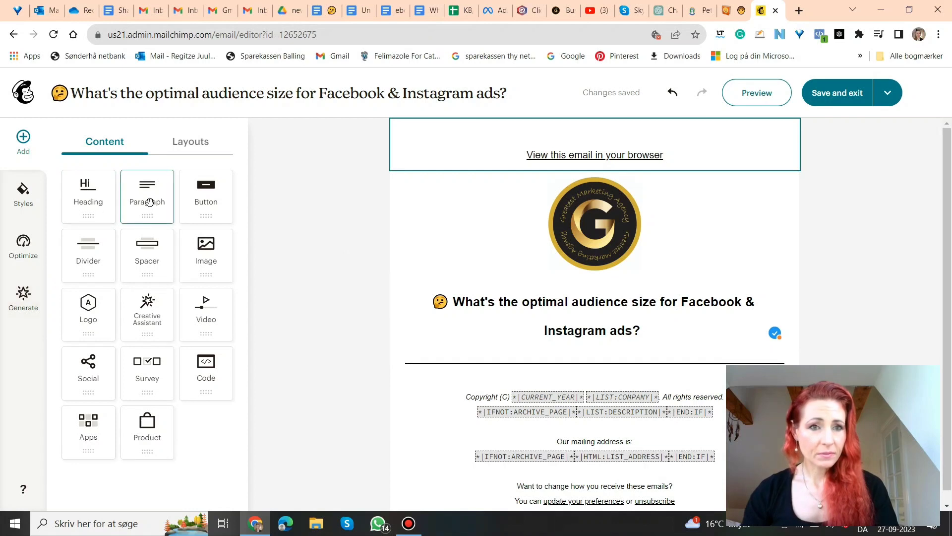
left_click_drag(151, 200, 473, 349)
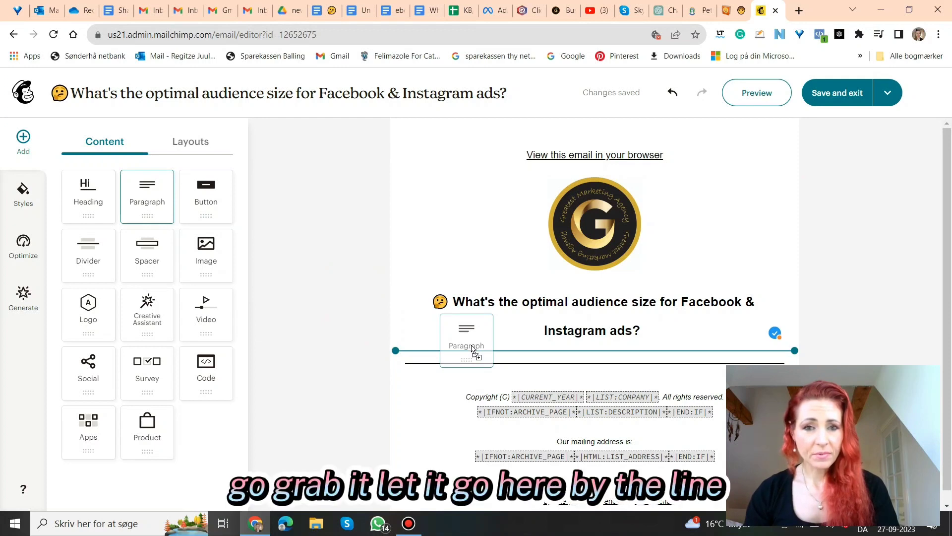
left_click_drag(472, 350, 471, 348)
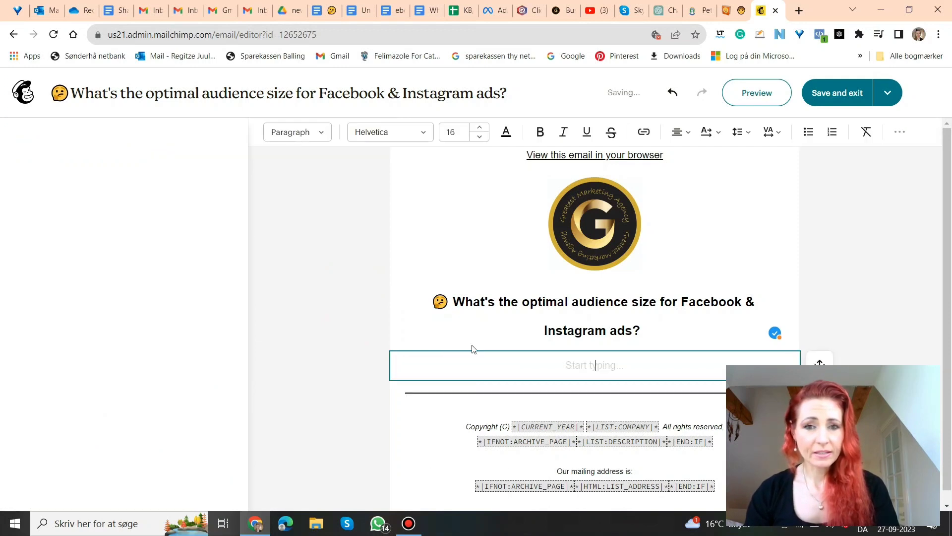
Copy the email text from "The audience size is the number of people" through "your Facebook ads.👇" in the Google Docs draft.
left_click(333, 15)
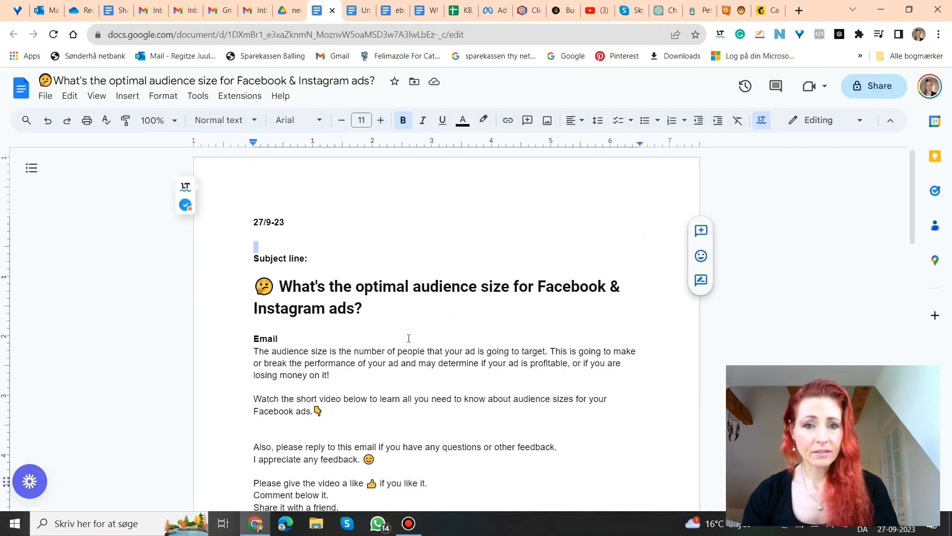
scroll(410, 335, "down", 3)
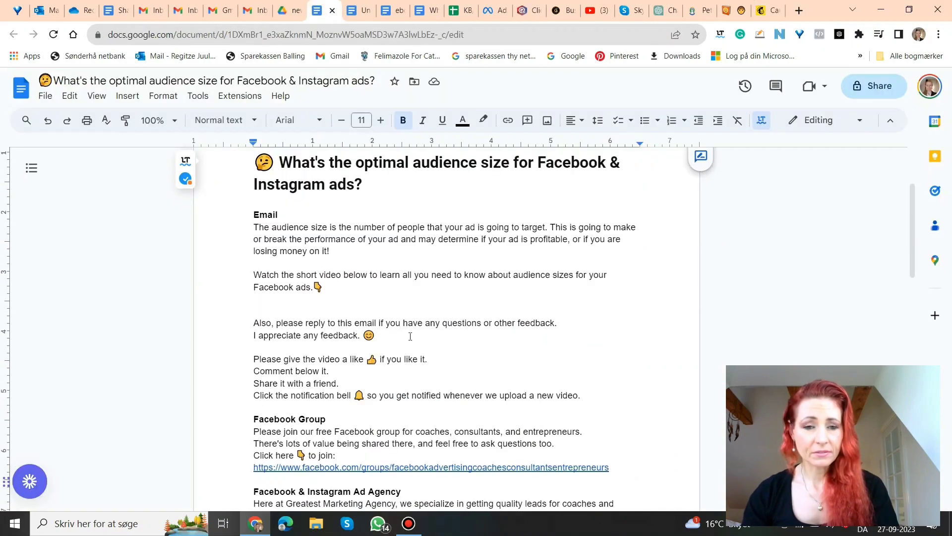
left_click(327, 287)
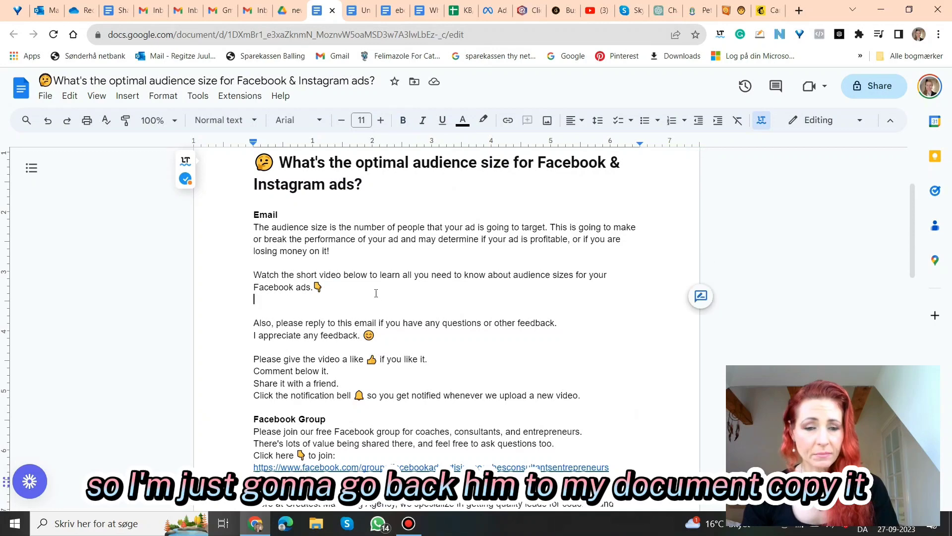
left_click_drag(328, 287, 254, 228)
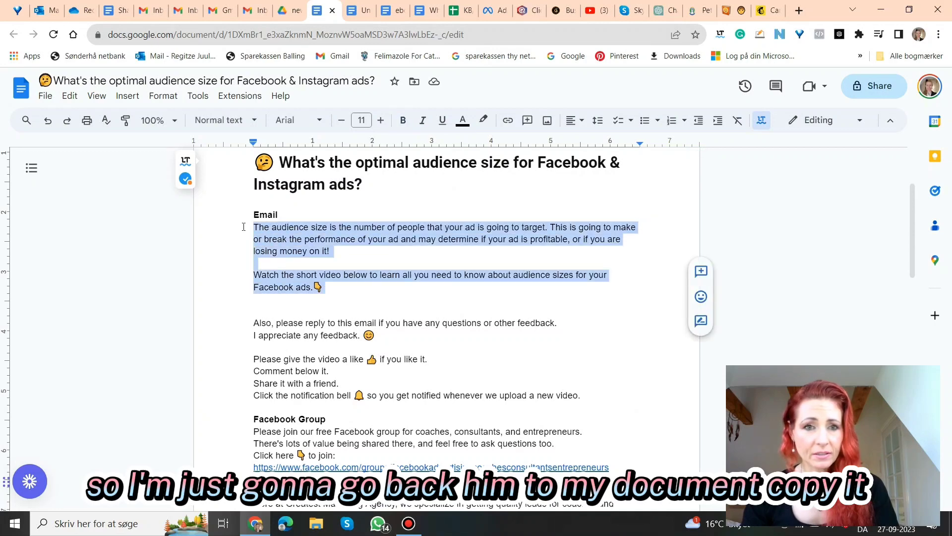
right_click(292, 240)
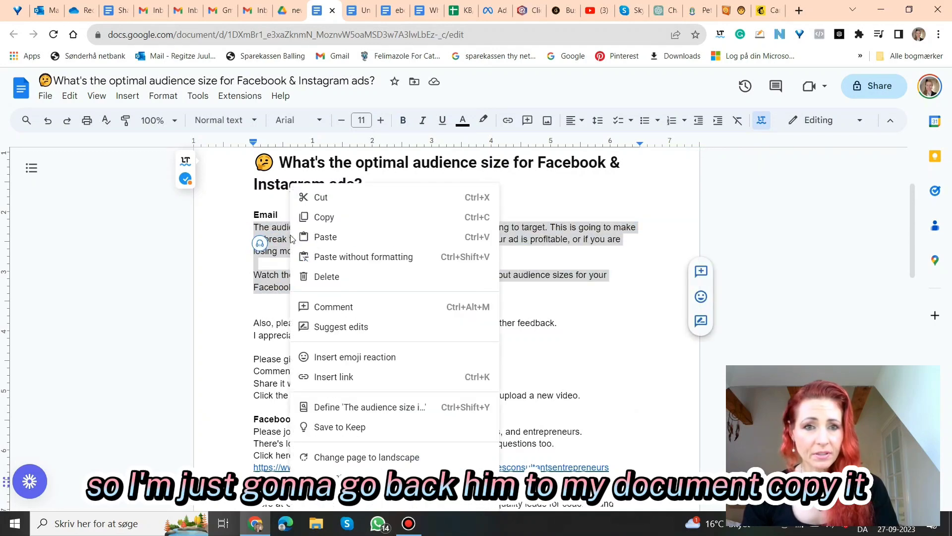
left_click(325, 217)
Switch back to Mailchimp and paste the copied email text into the empty paragraph block below the heading.
left_click(773, 12)
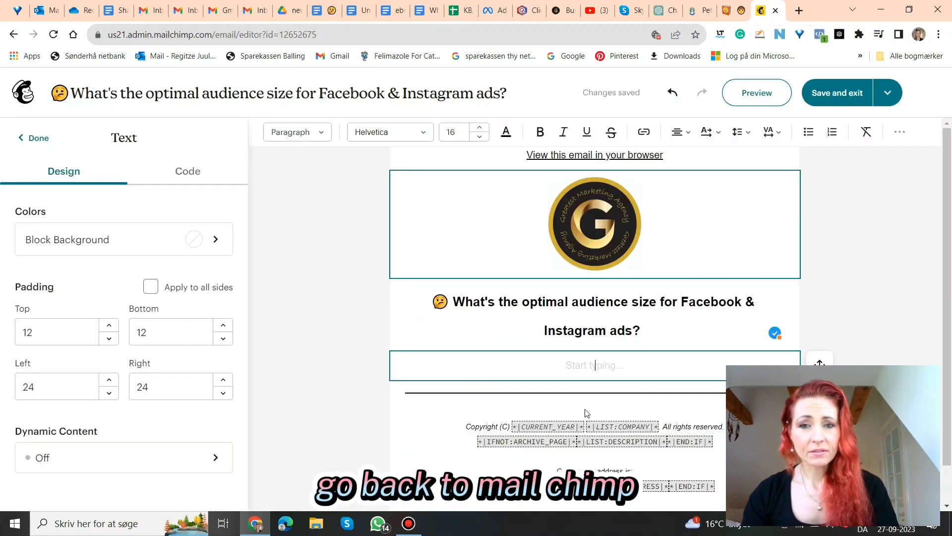
right_click(596, 364)
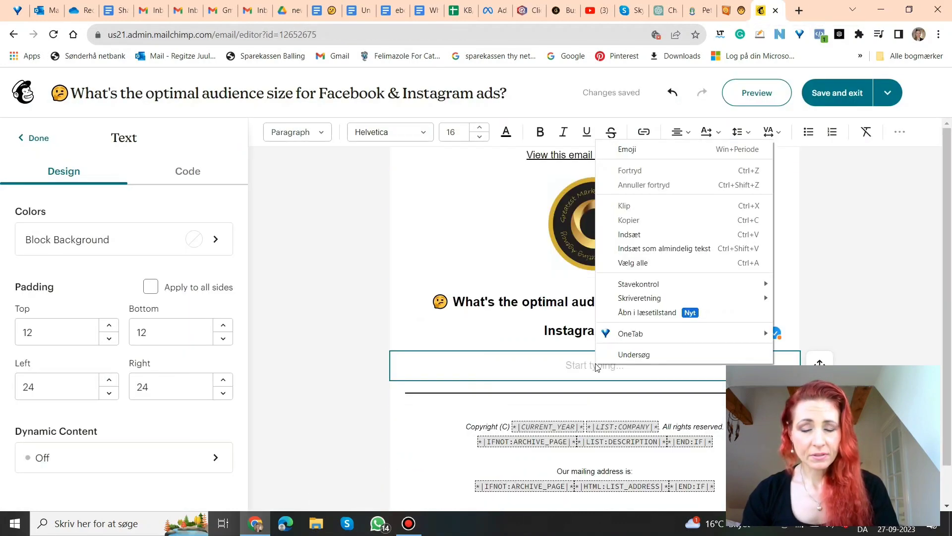
left_click(629, 234)
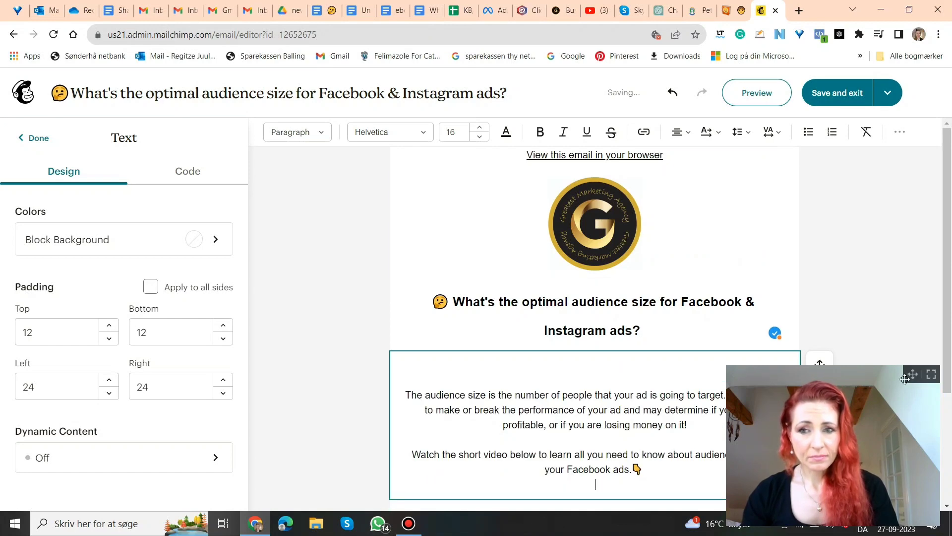
left_click_drag(905, 380, 918, 53)
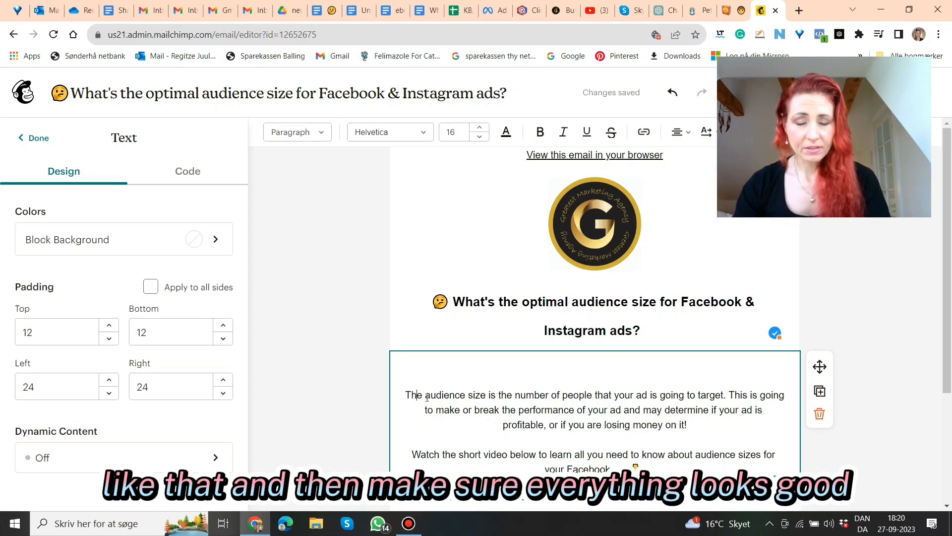
Remove the blank lines above and below the pasted text in the paragraph block.
key("Left")
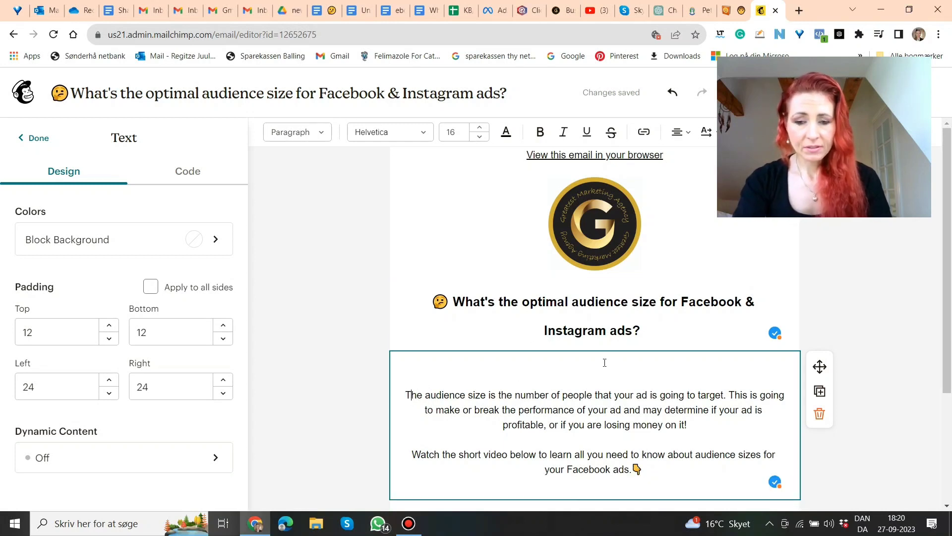
key("BackSpace")
key("BackSpace")
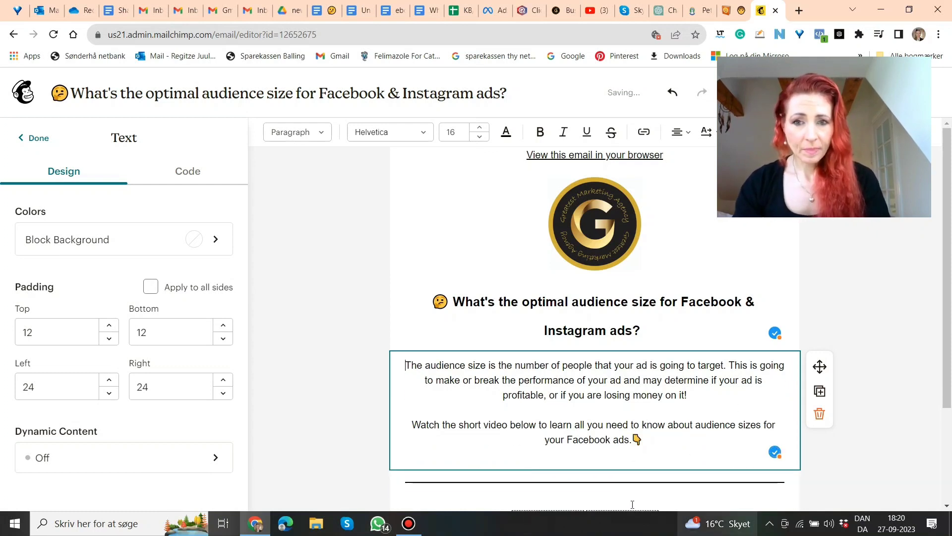
left_click(611, 454)
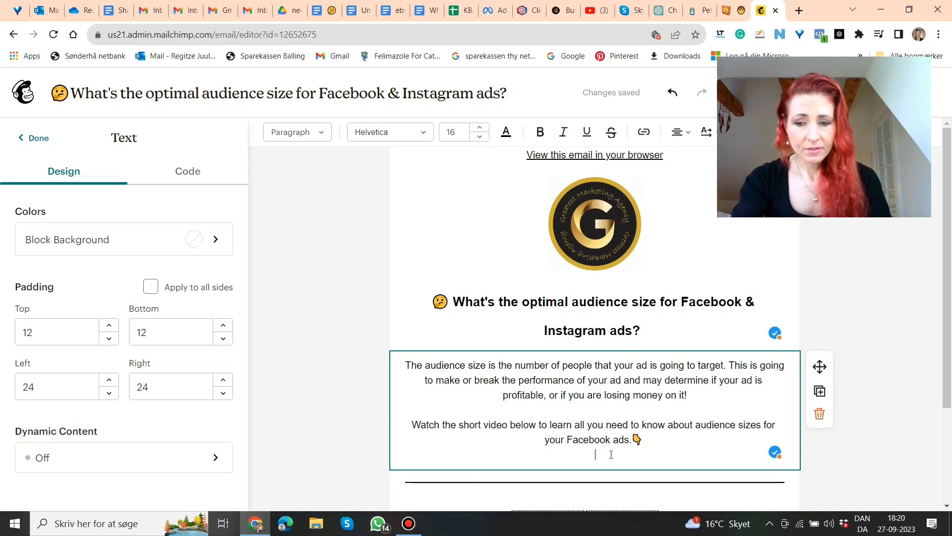
key("BackSpace")
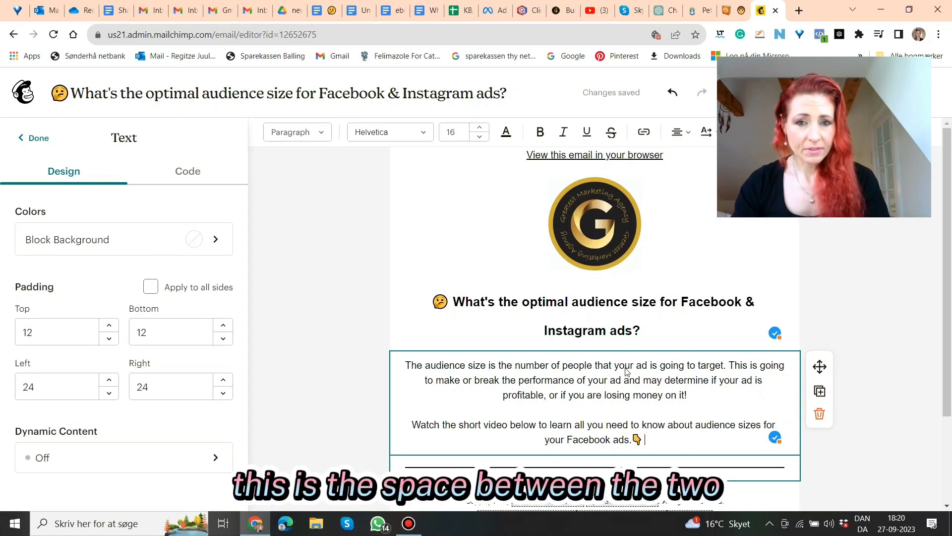
Try a uniform padding of 7 on all sides of the paragraph block, and return to separate paddings per side.
left_click(653, 320)
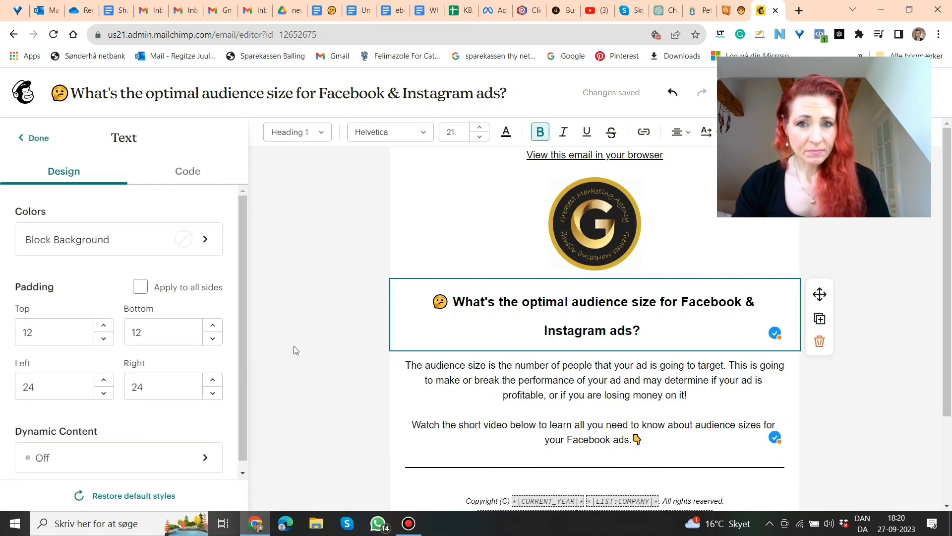
left_click_drag(532, 384, 530, 393)
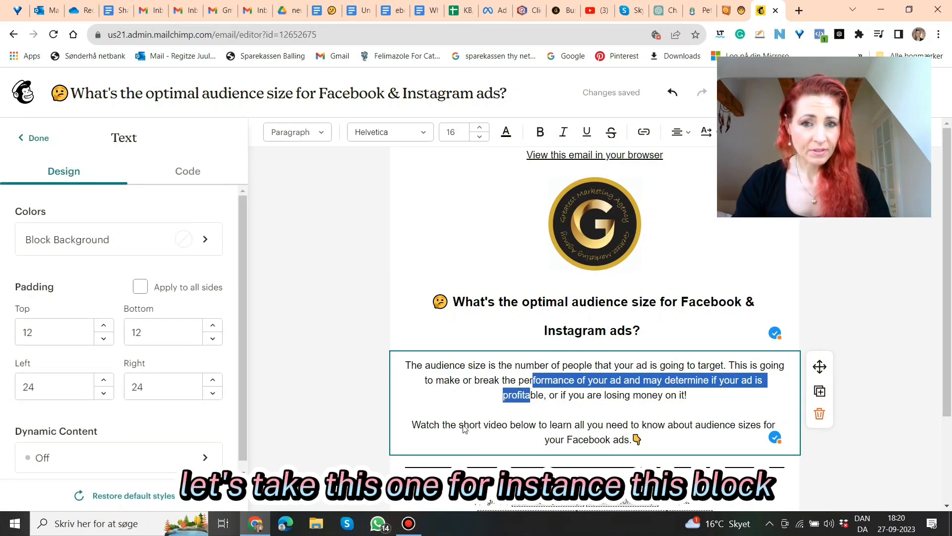
left_click(406, 407)
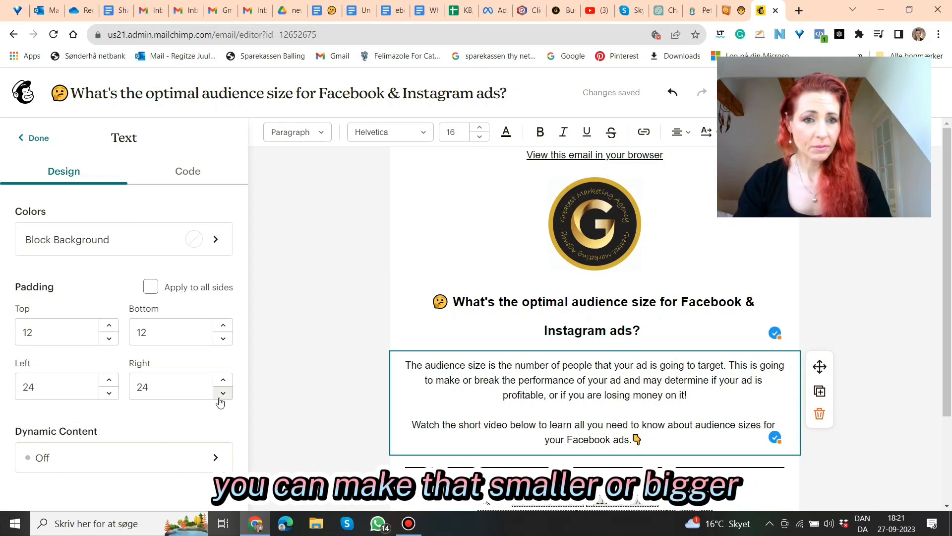
left_click(151, 287)
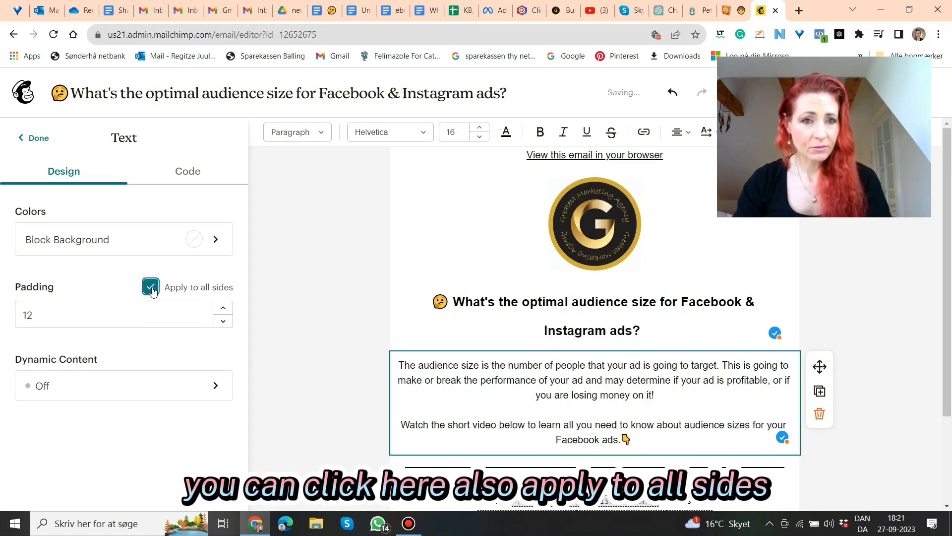
left_click(223, 321)
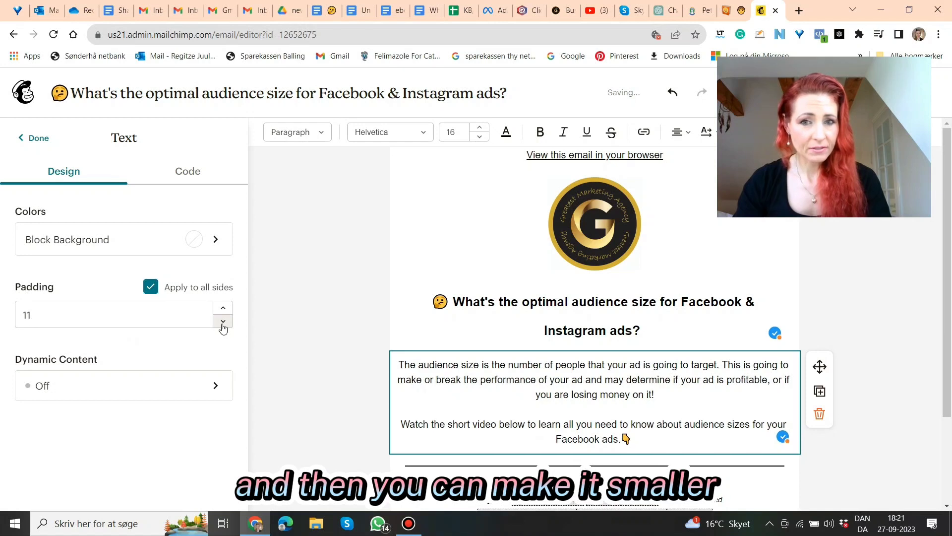
left_click(222, 323)
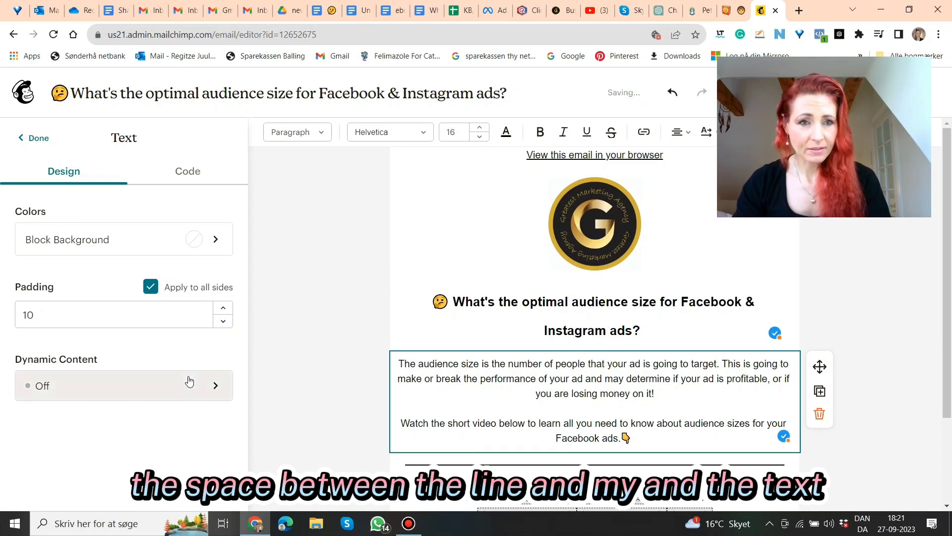
left_click(223, 322)
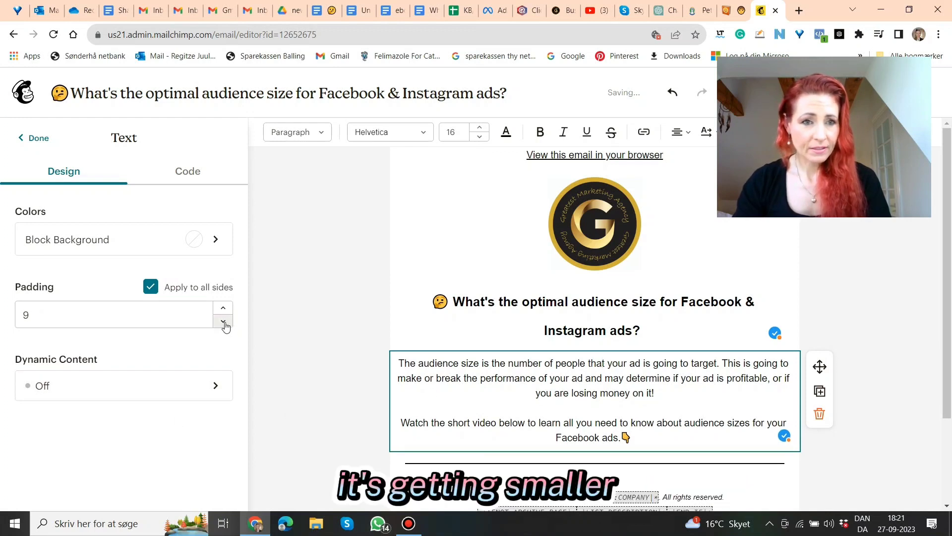
left_click(224, 322)
left_click(224, 322)
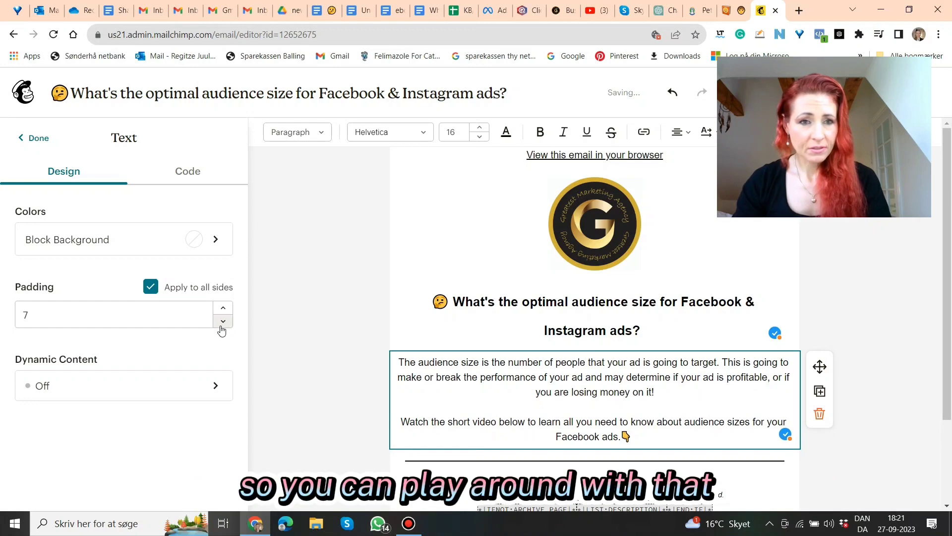
left_click(151, 287)
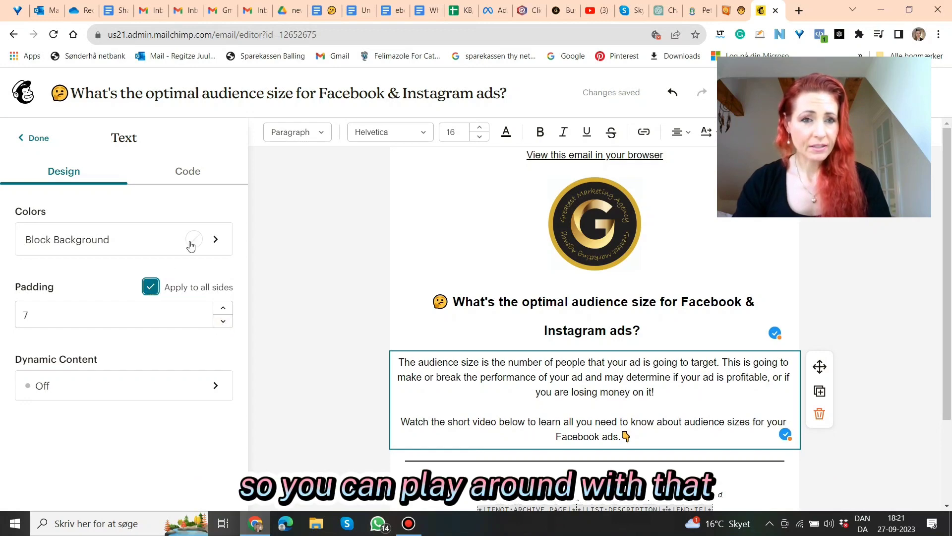
Examine the paragraph block's HTML code and return to its design settings.
left_click(213, 169)
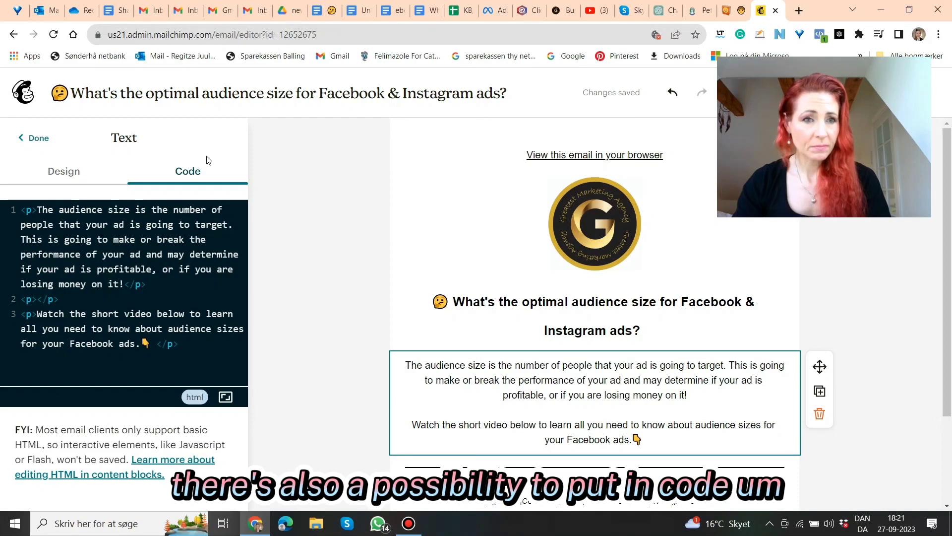
left_click(68, 175)
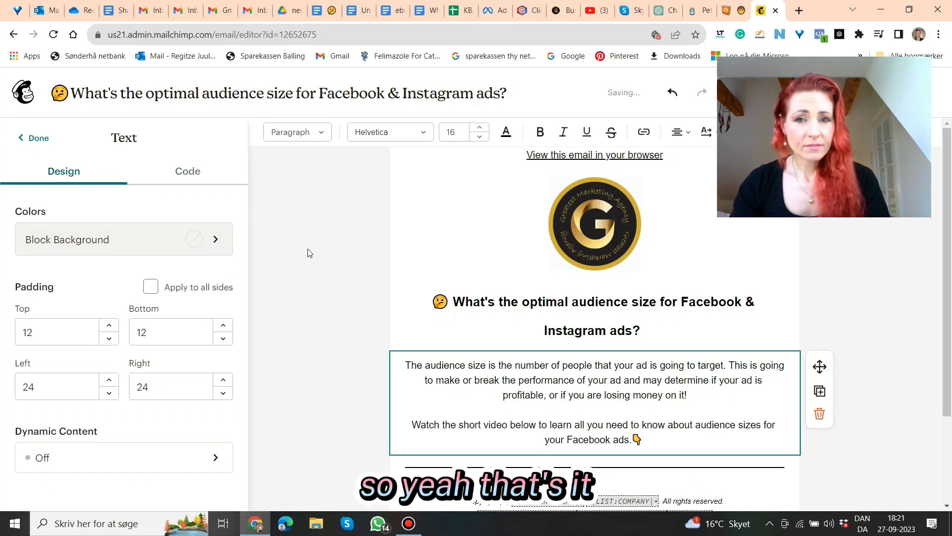
Leave the paragraph block's settings and add a video block between the paragraph and the divider.
left_click(263, 236)
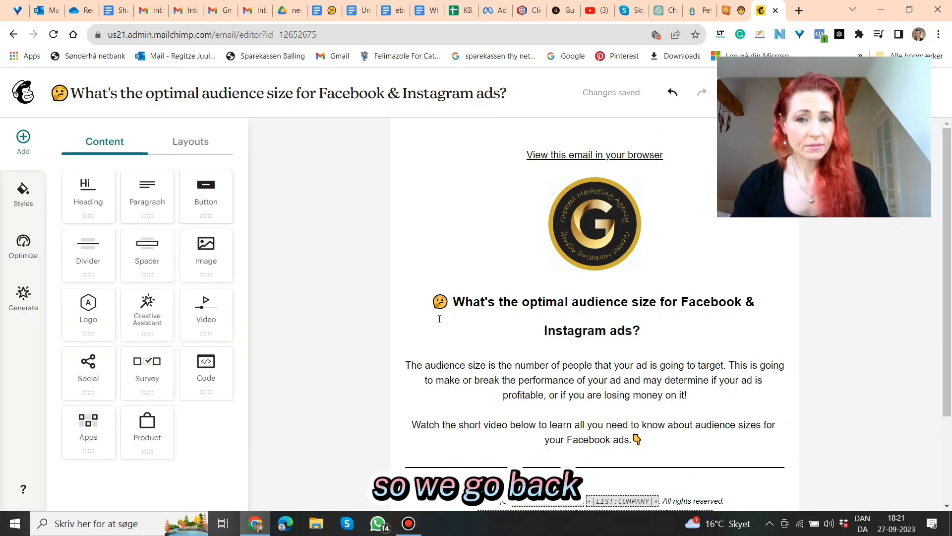
left_click(502, 359)
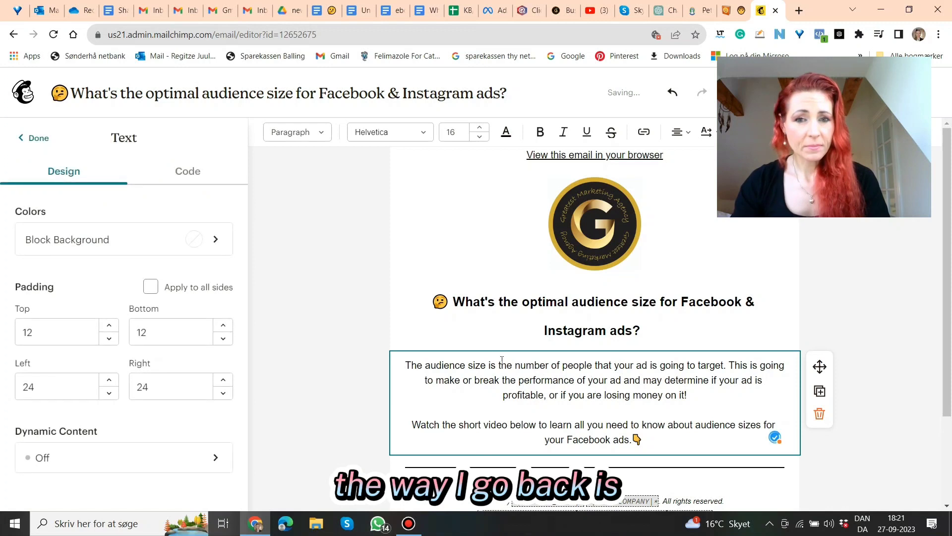
left_click(301, 272)
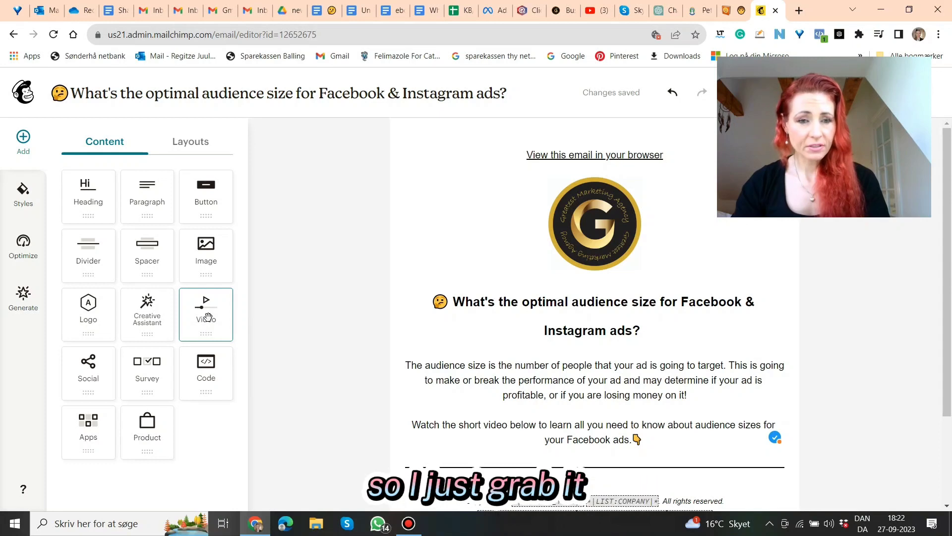
left_click_drag(207, 316, 631, 334)
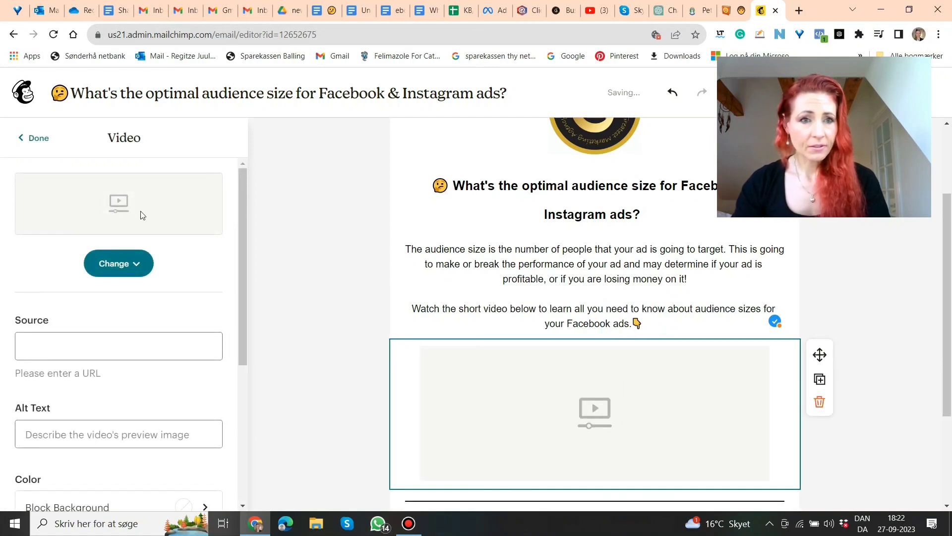
left_click(106, 345)
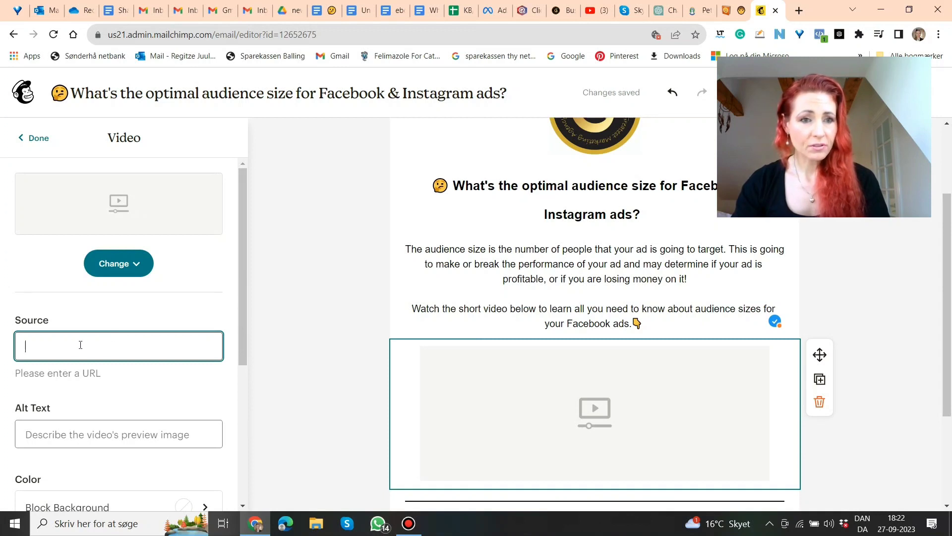
Switch to the YouTube page of the audience size video and copy its share link without a start time.
left_click(600, 20)
scroll(560, 460, "down", 2)
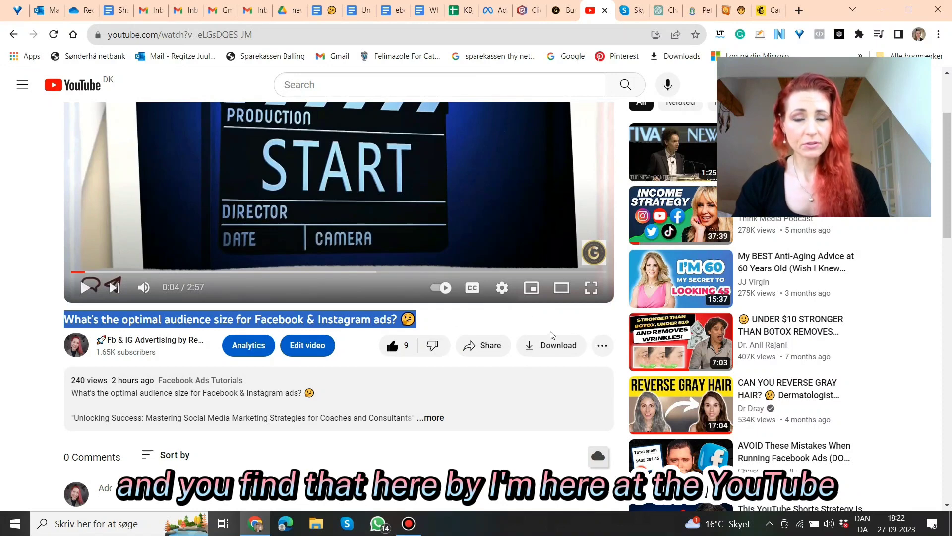
scroll(413, 249, "up", 3)
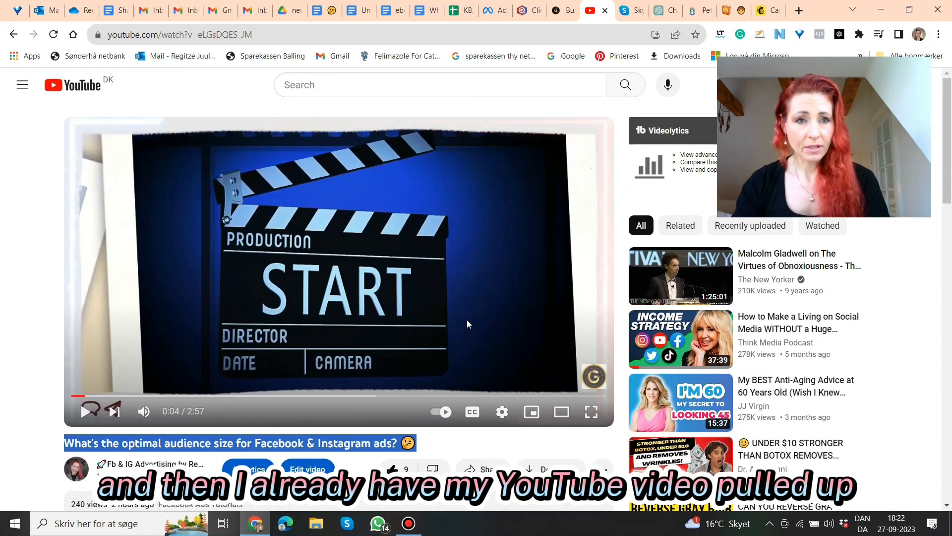
scroll(466, 319, "down", 3)
left_click(483, 347)
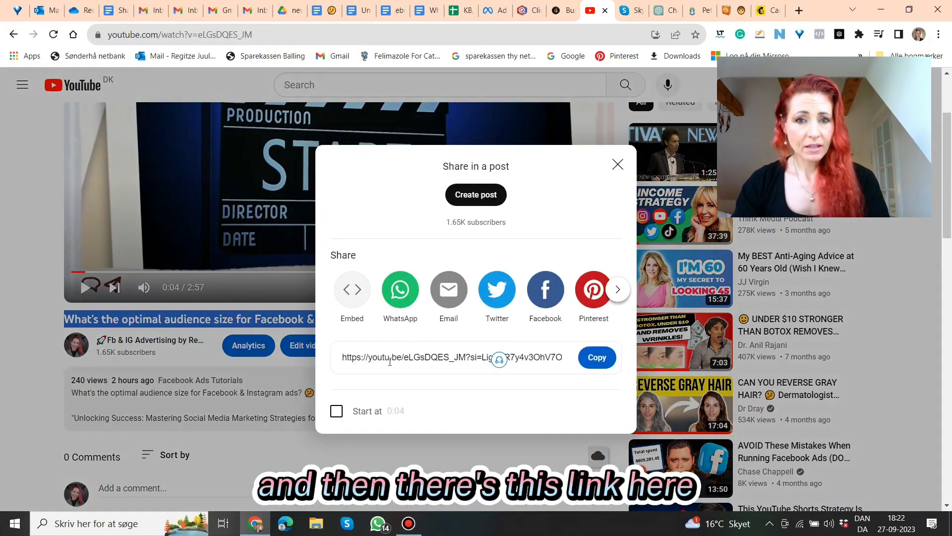
left_click(468, 360)
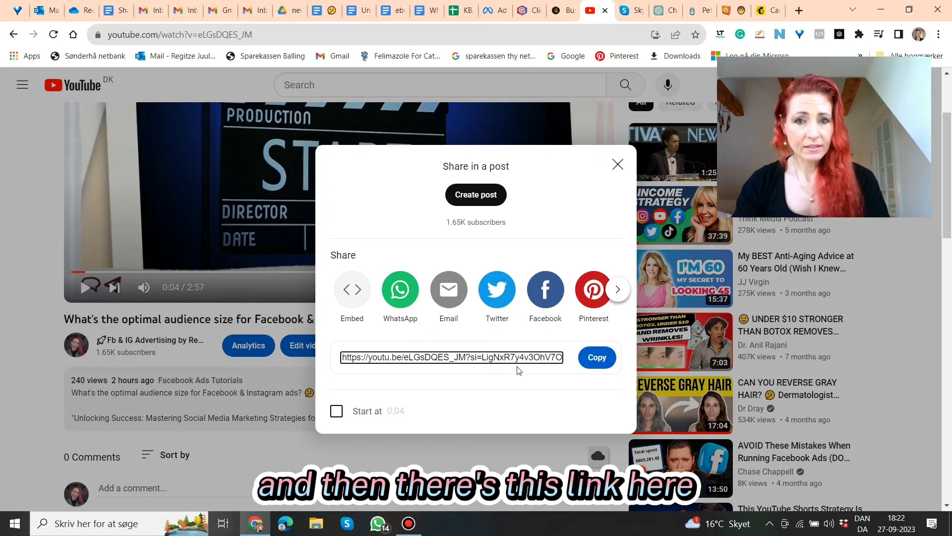
left_click(598, 358)
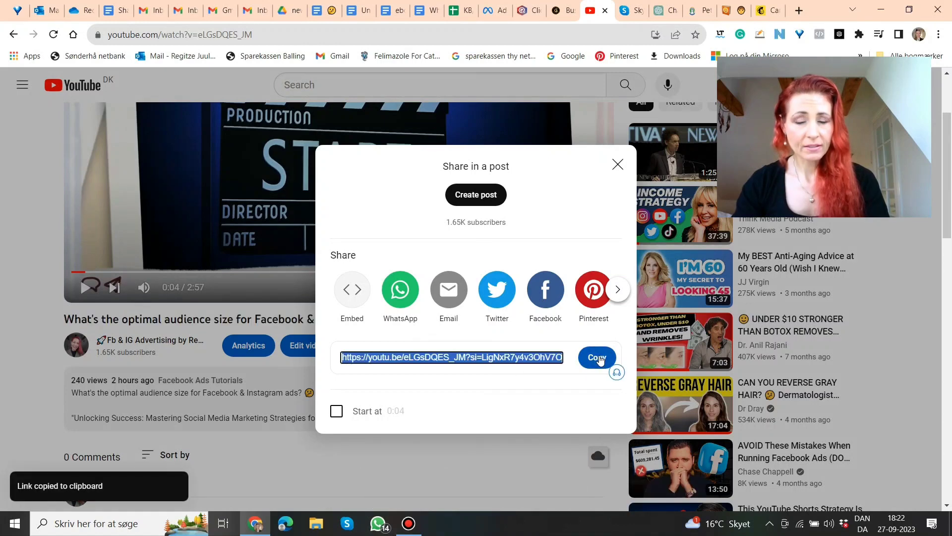
Switch back to Mailchimp, paste the copied YouTube link as the video block's source, and close the block's settings.
left_click(768, 10)
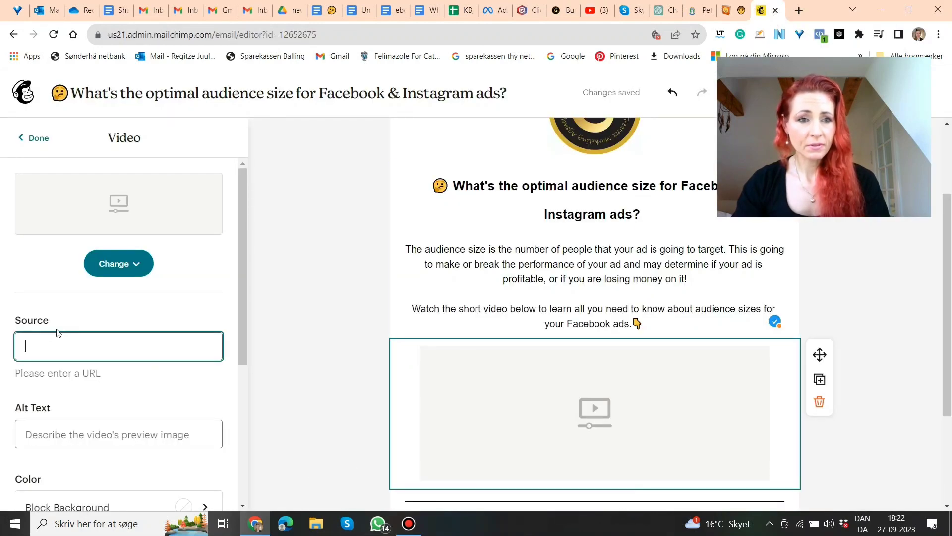
left_click(27, 341)
right_click(33, 348)
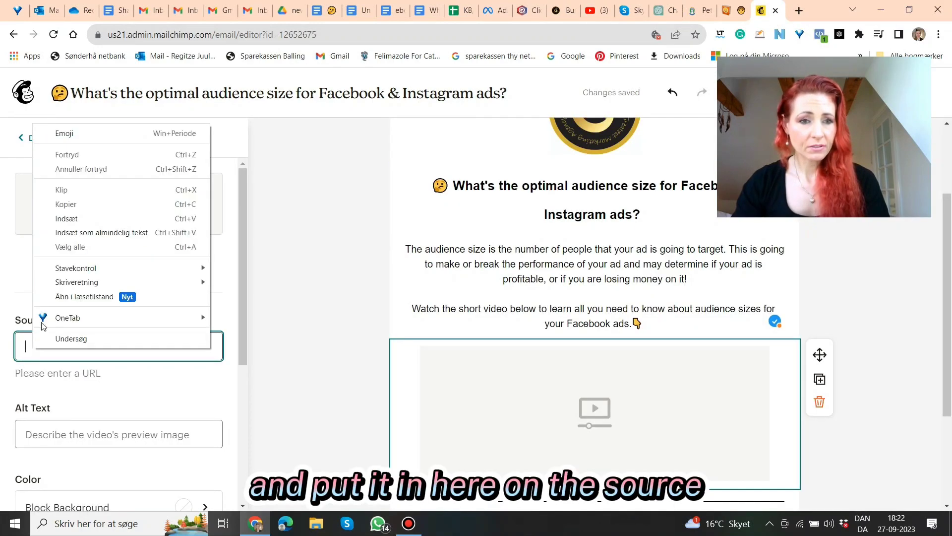
left_click(74, 219)
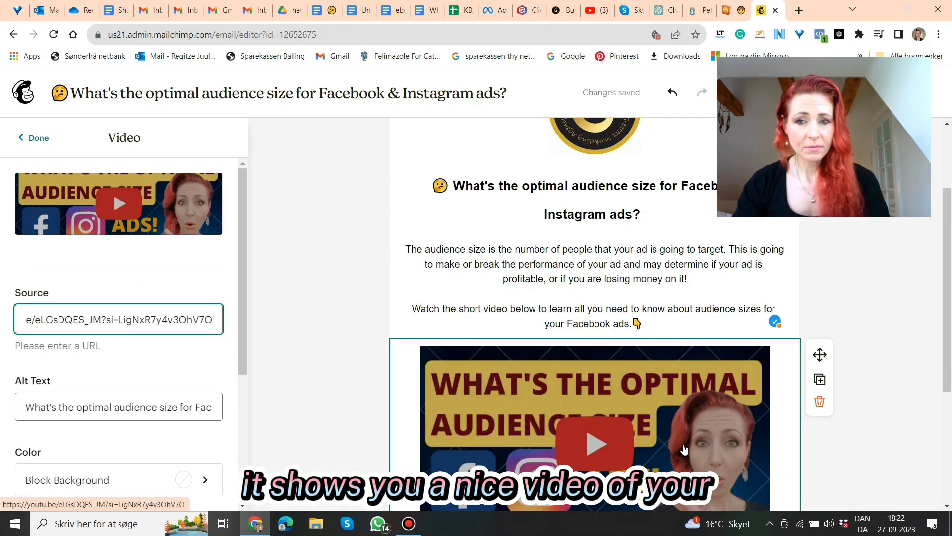
scroll(683, 449, "down", 1)
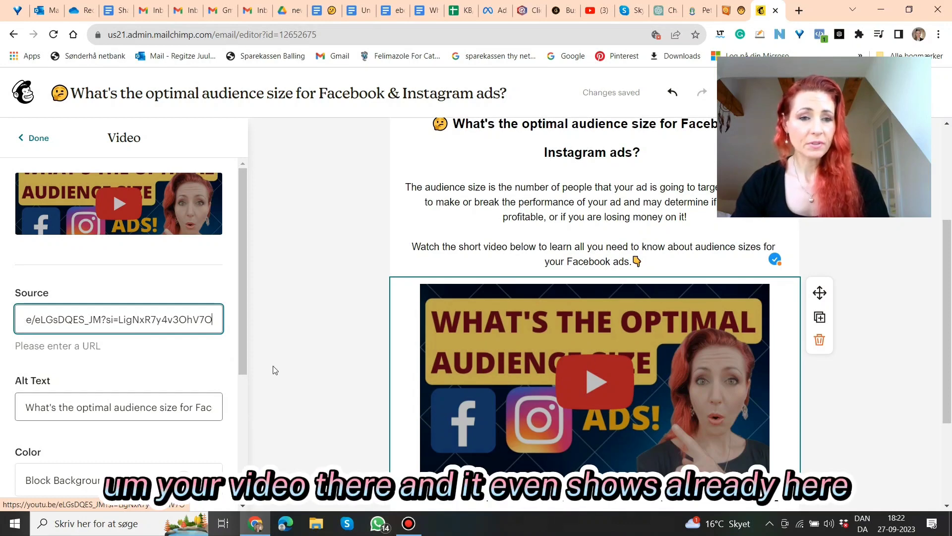
left_click(60, 407)
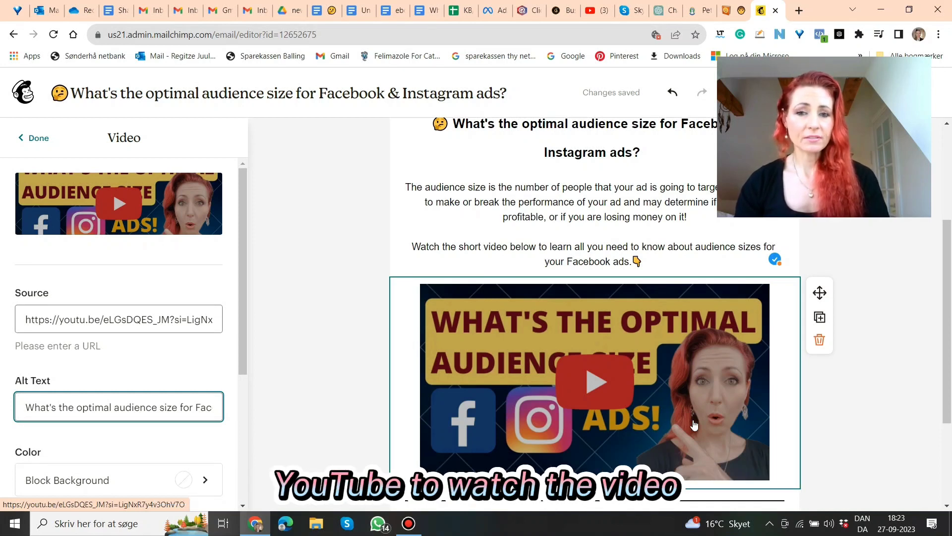
left_click(342, 367)
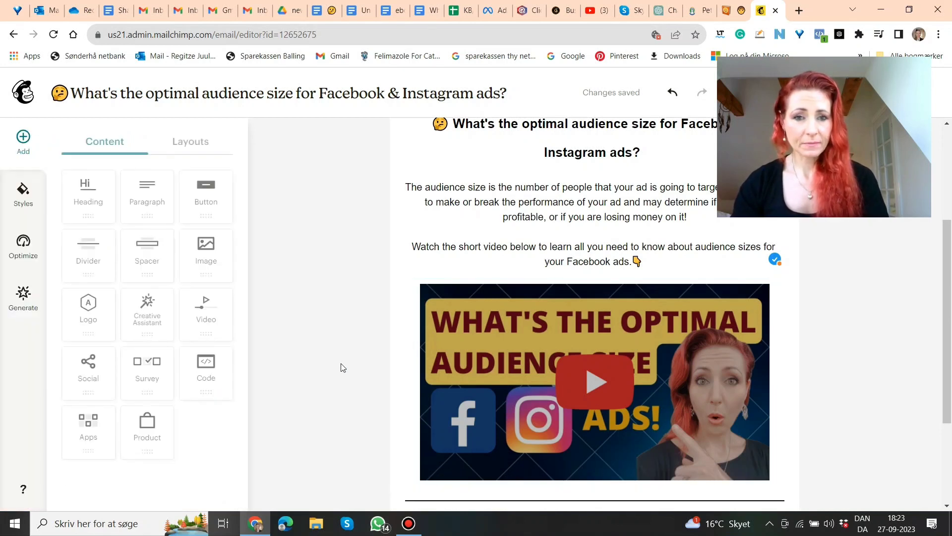
scroll(495, 364, "down", 2)
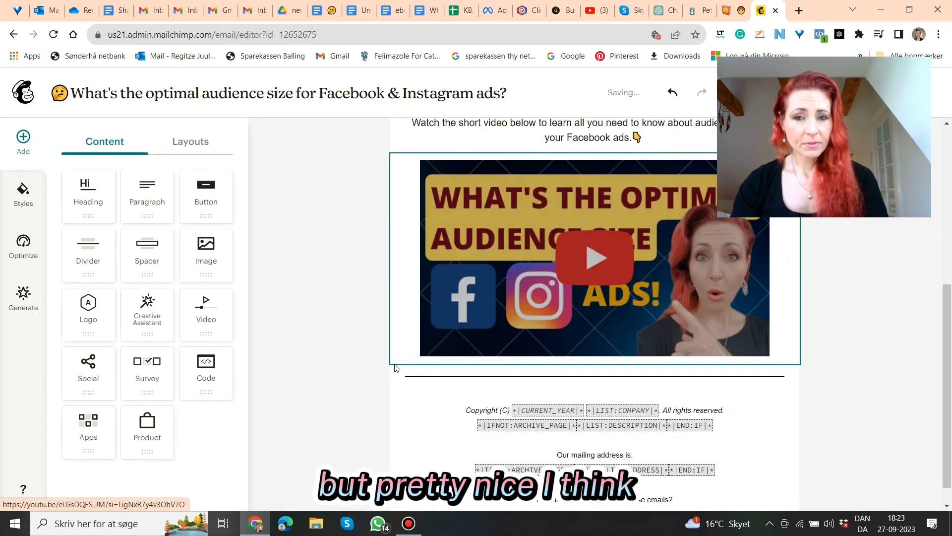
Switch to the Google Docs draft and examine the remaining email text after the video introduction, down to the signature.
left_click(333, 13)
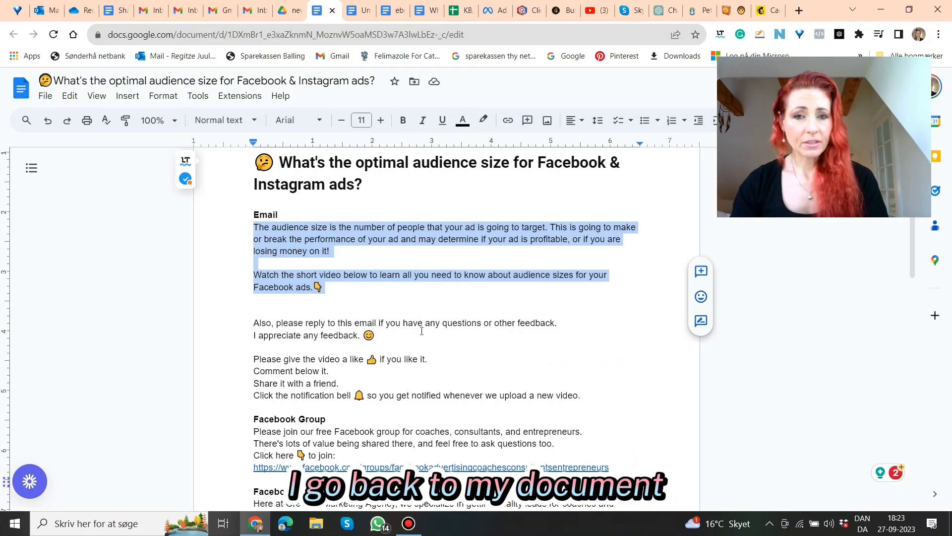
left_click(606, 311)
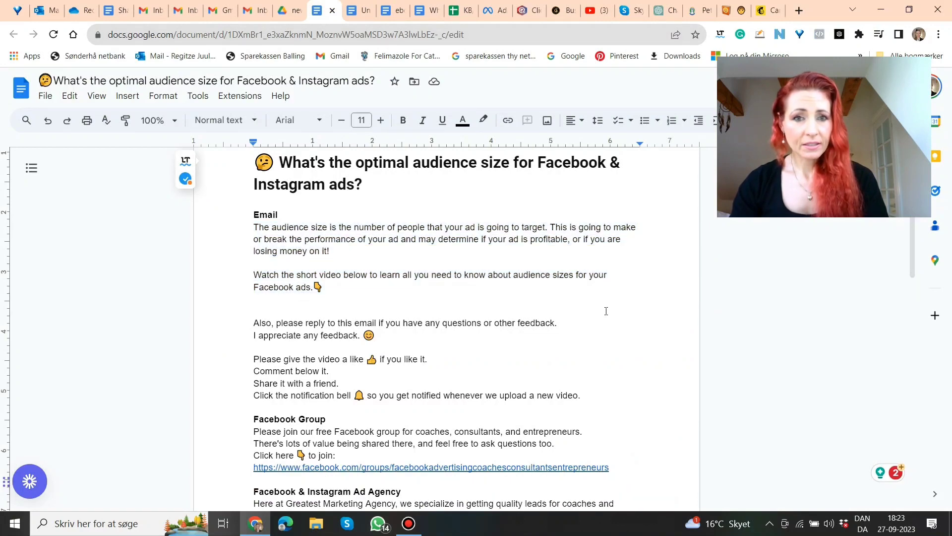
scroll(605, 314, "down", 1)
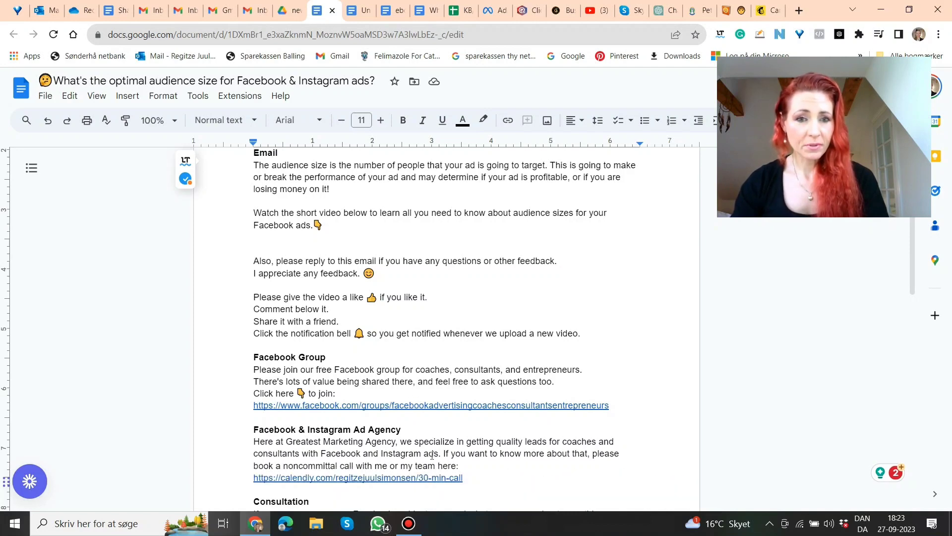
scroll(432, 455, "down", 1)
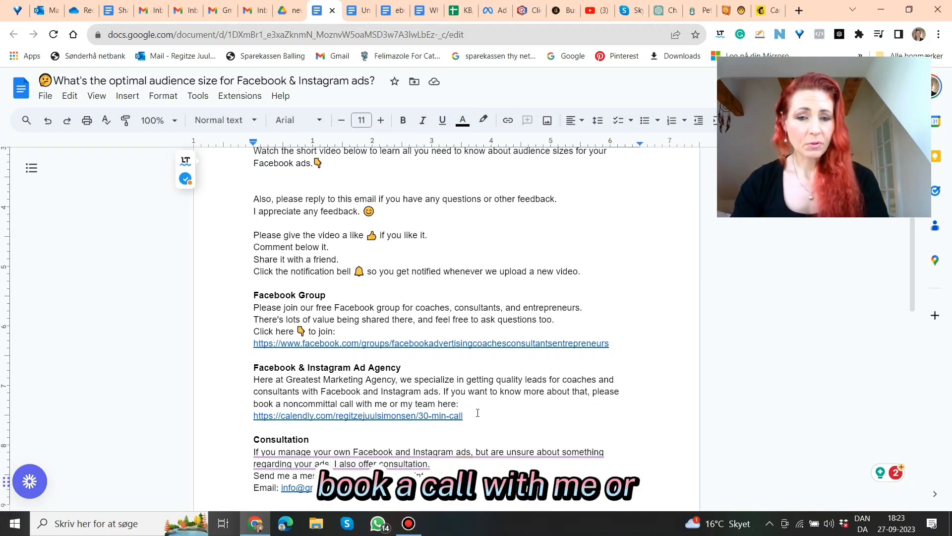
scroll(519, 398, "down", 2)
mouse_move(393, 330)
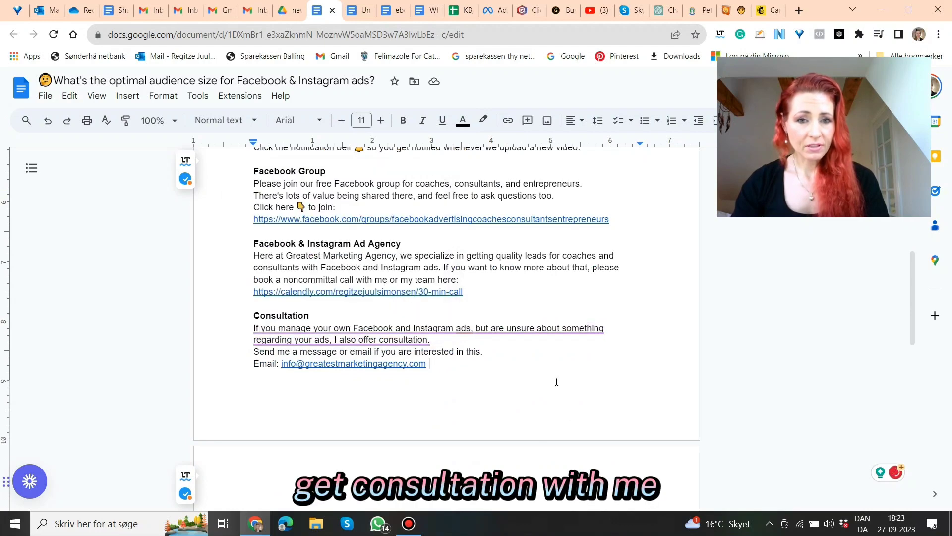
scroll(481, 378, "down", 2)
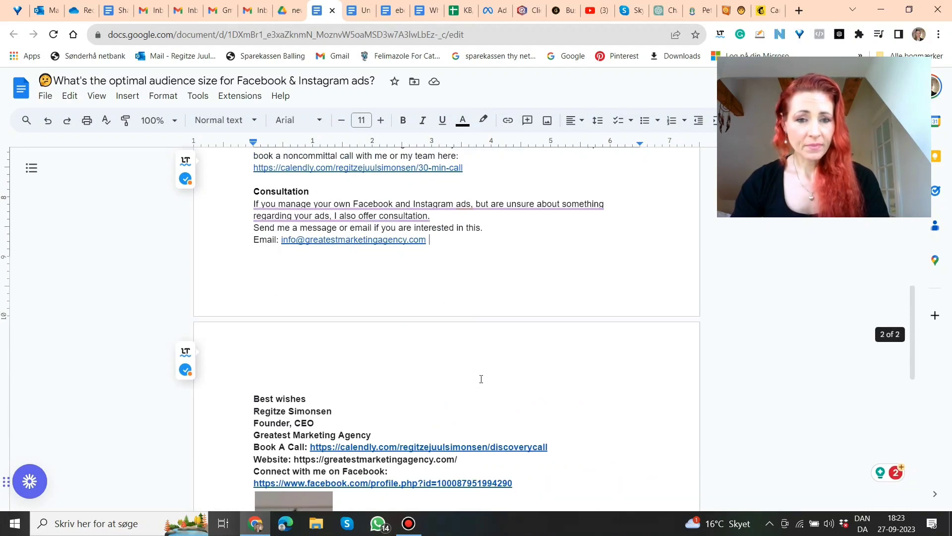
scroll(474, 399, "down", 1)
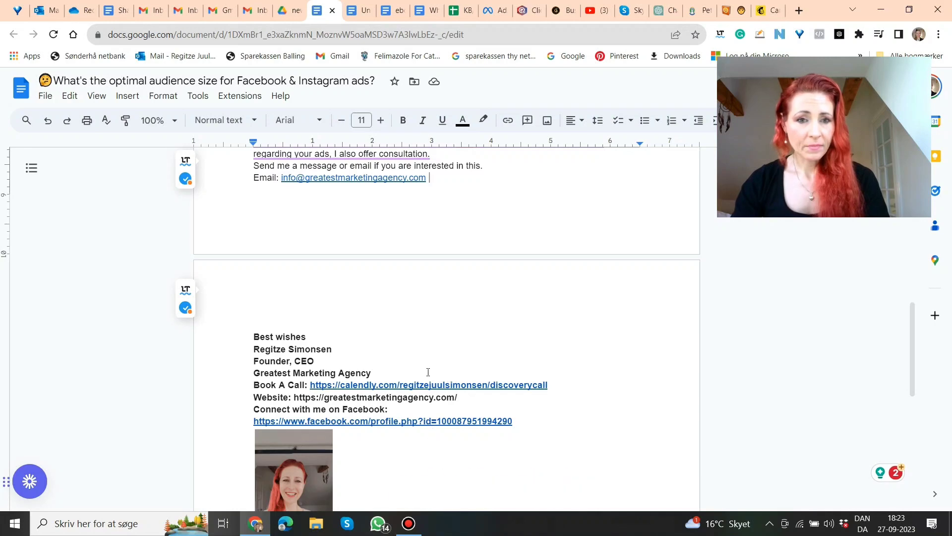
scroll(461, 419, "down", 3)
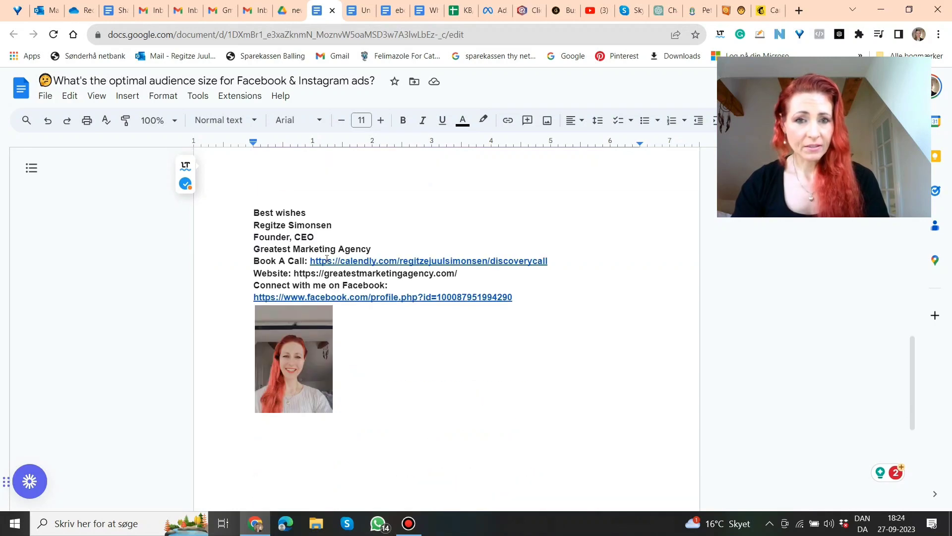
scroll(519, 302, "up", 12)
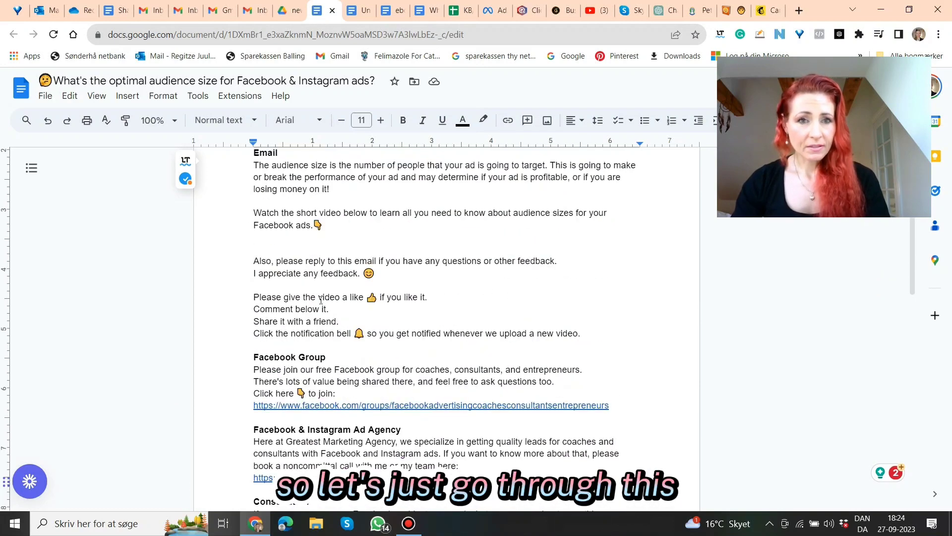
scroll(325, 300, "up", 1)
scroll(325, 299, "down", 1)
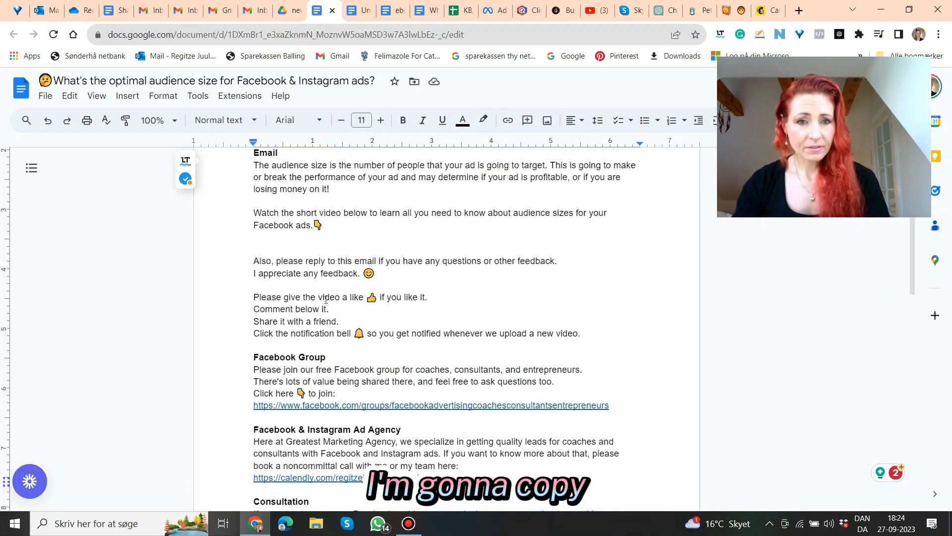
scroll(325, 312, "up", 1)
scroll(325, 312, "down", 1)
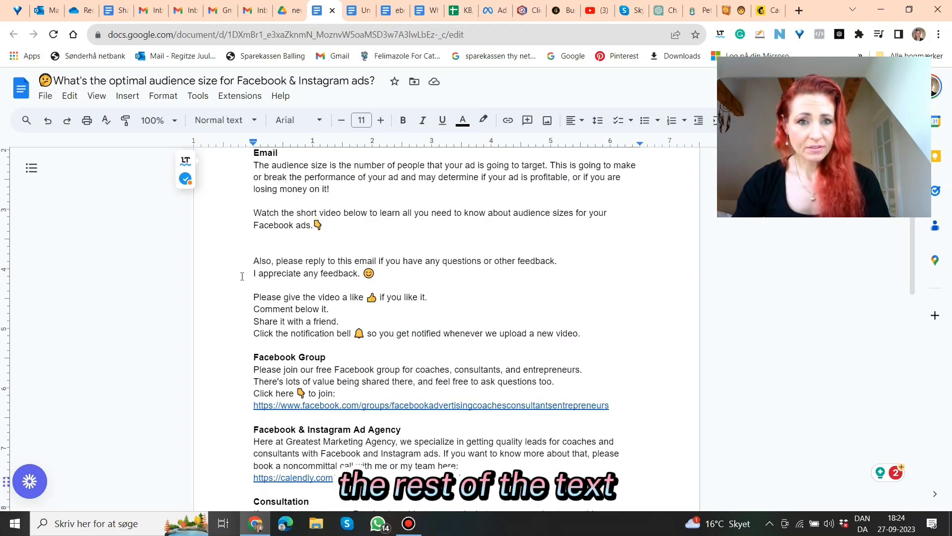
Add an empty paragraph block below the video in the Mailchimp email, and return to the Google Docs draft.
left_click(767, 14)
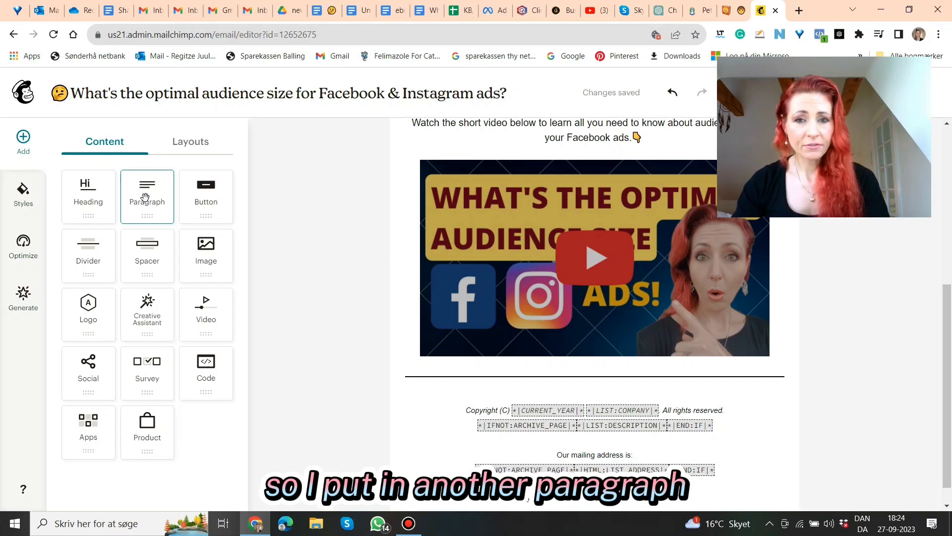
left_click_drag(145, 198, 507, 368)
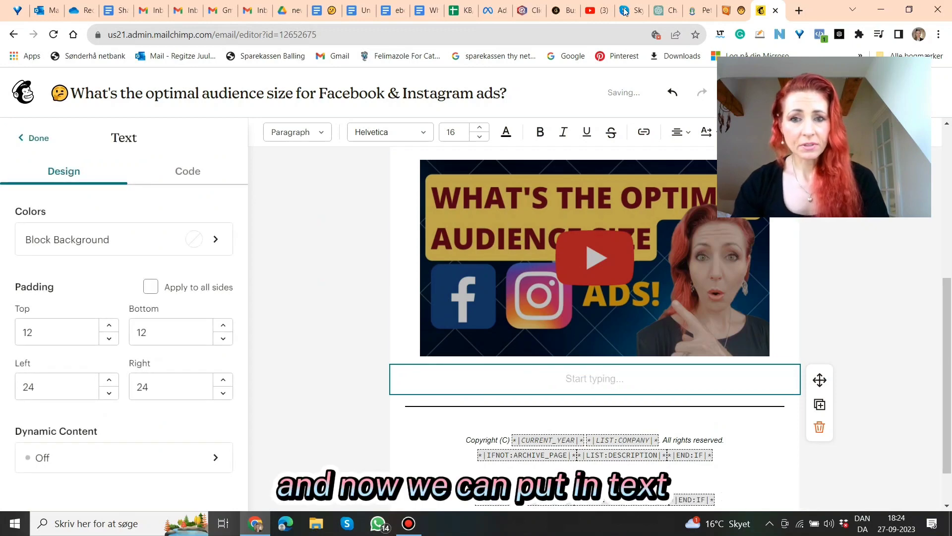
left_click(337, 15)
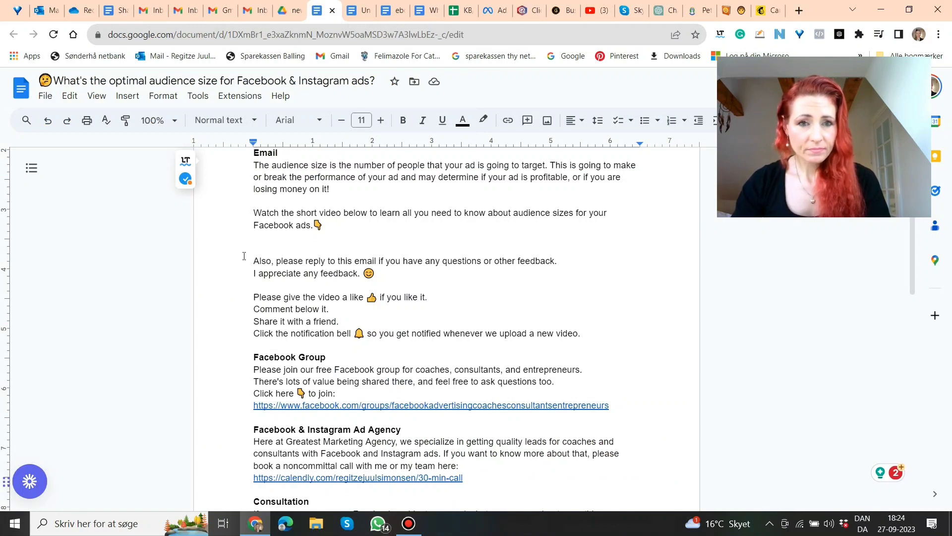
mouse_move(244, 256)
left_mouse_down()
mouse_move(274, 273)
mouse_move(382, 283)
mouse_move(585, 339)
mouse_move(523, 424)
mouse_move(582, 424)
mouse_move(625, 407)
mouse_move(591, 499)
mouse_move(554, 397)
mouse_move(552, 417)
left_mouse_up()
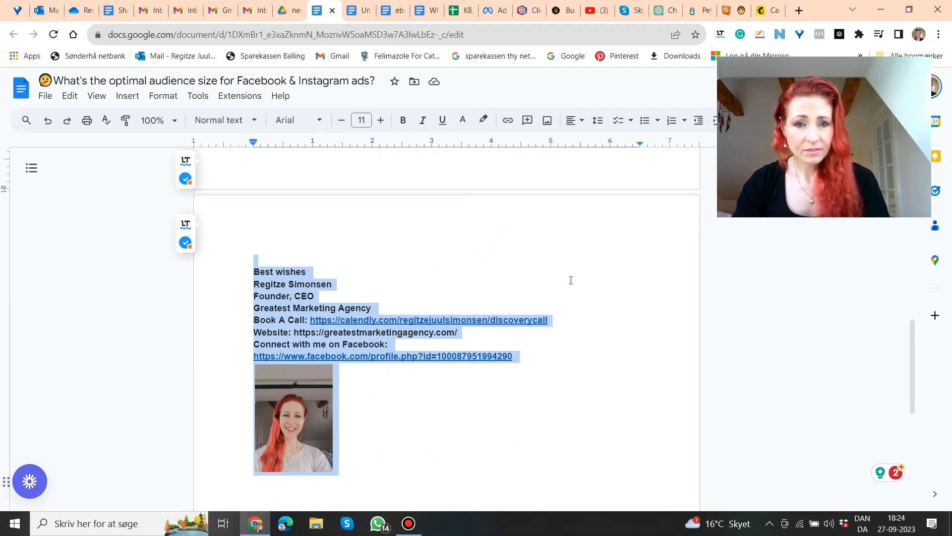
scroll(571, 280, "up", 6)
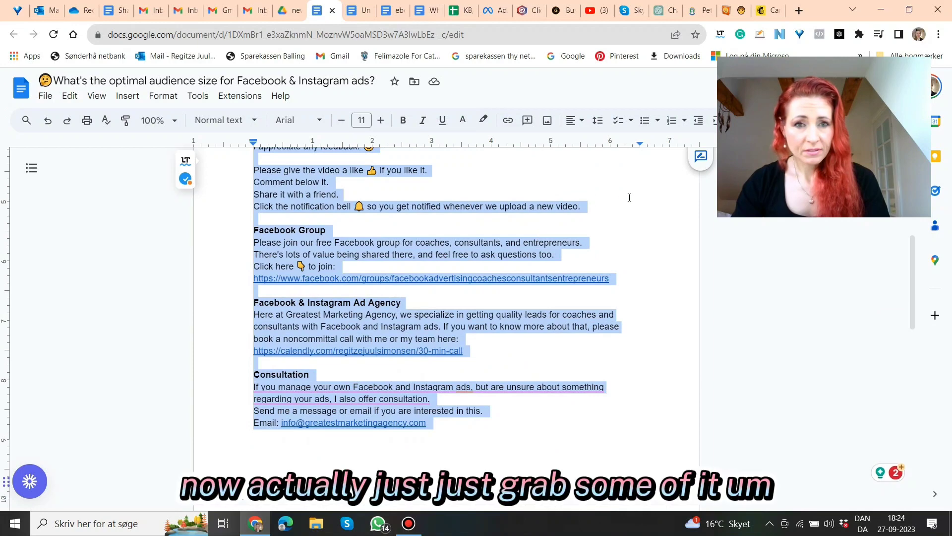
left_click(630, 198)
Copy the draft text from "Also, please reply to this email" through the Facebook group link in the Google Docs draft.
scroll(248, 198, "up", 1)
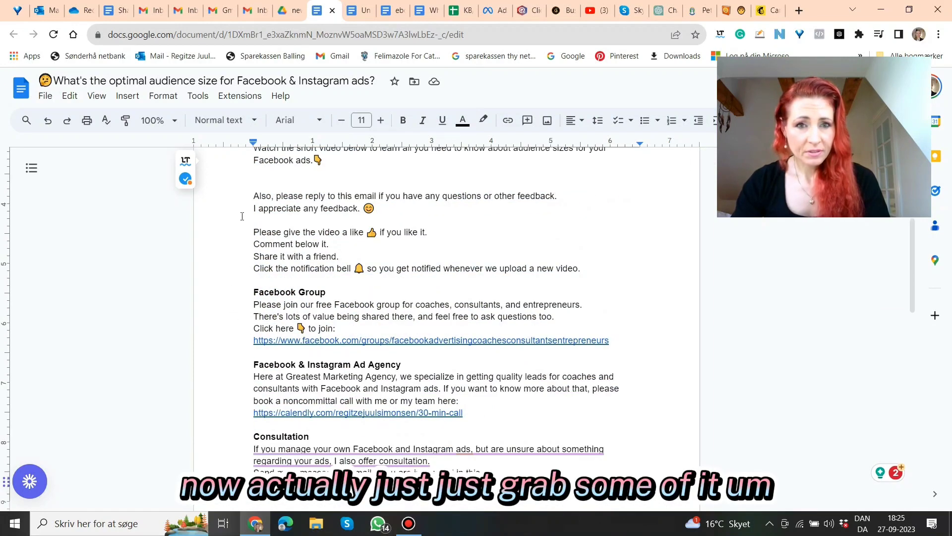
left_click_drag(254, 183, 509, 355)
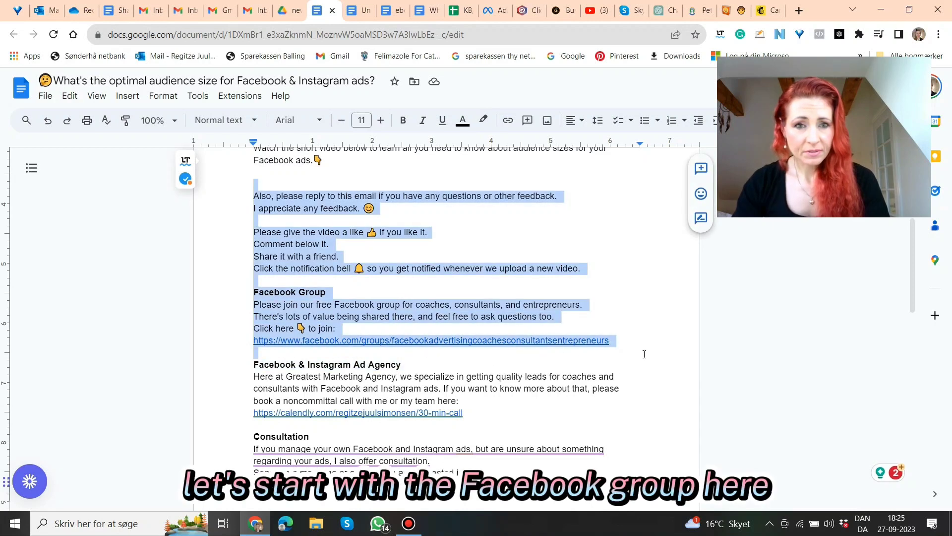
left_click_drag(647, 356, 643, 344)
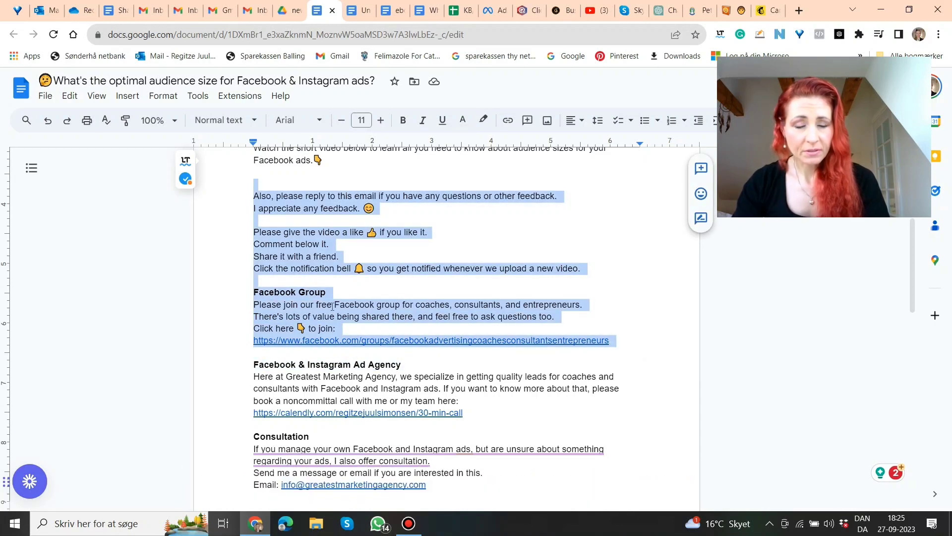
right_click(296, 305)
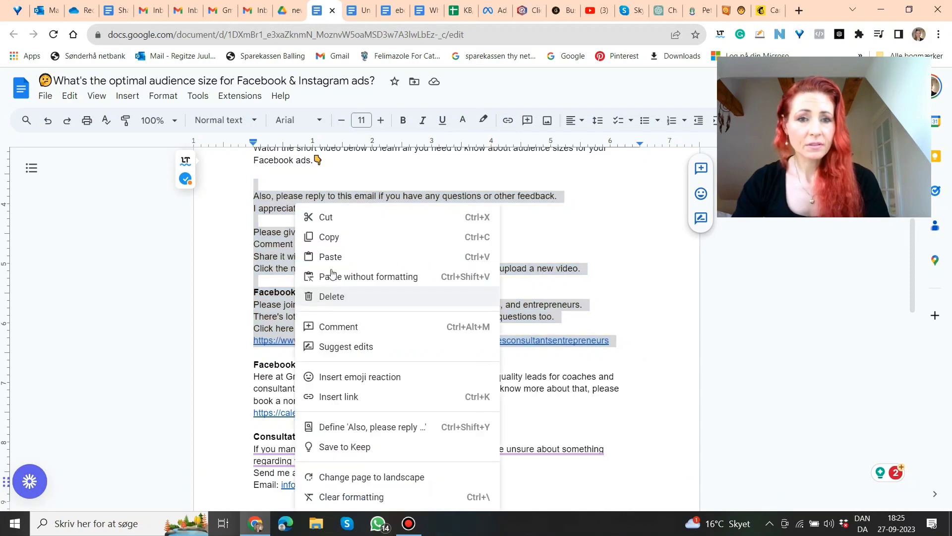
left_click(329, 238)
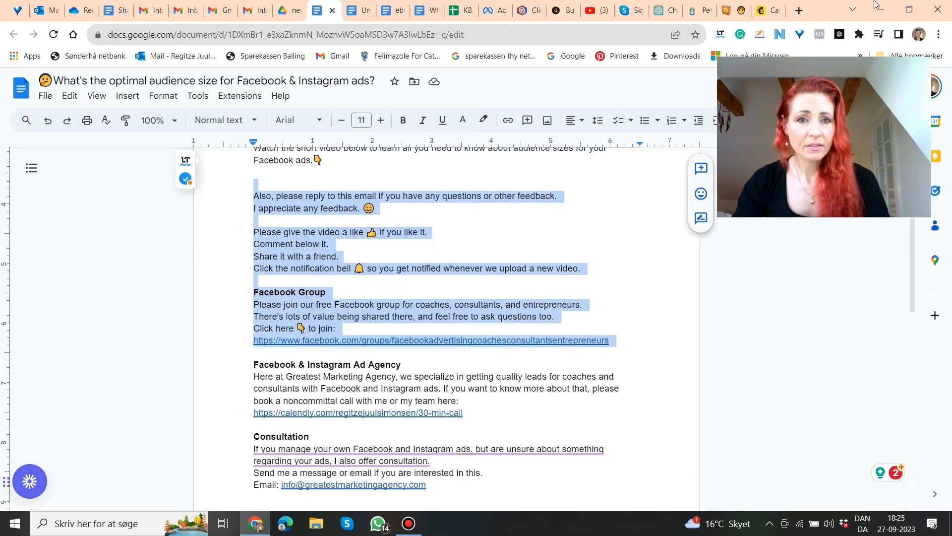
Switch to Mailchimp, paste the copied text into the empty paragraph block below the video, and delete the blank lines above it.
left_click(767, 11)
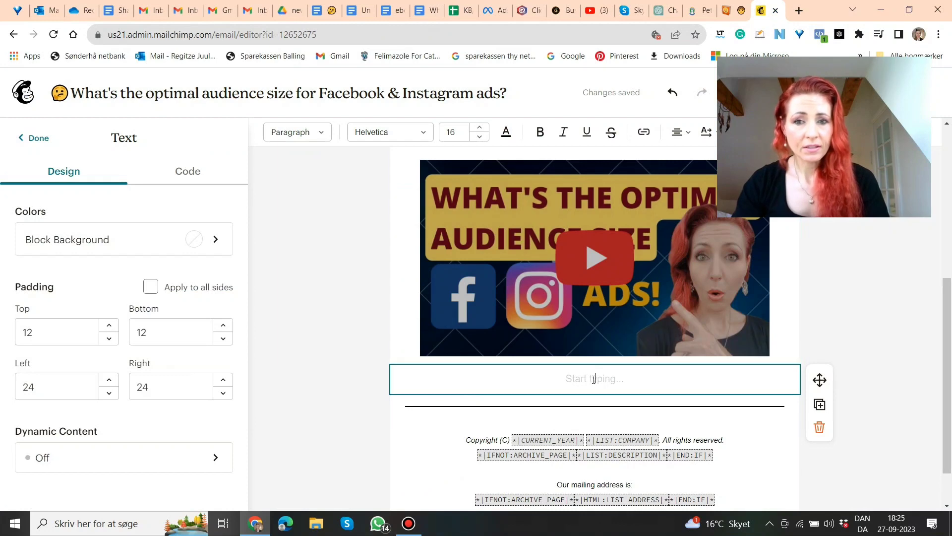
right_click(593, 378)
left_click(627, 250)
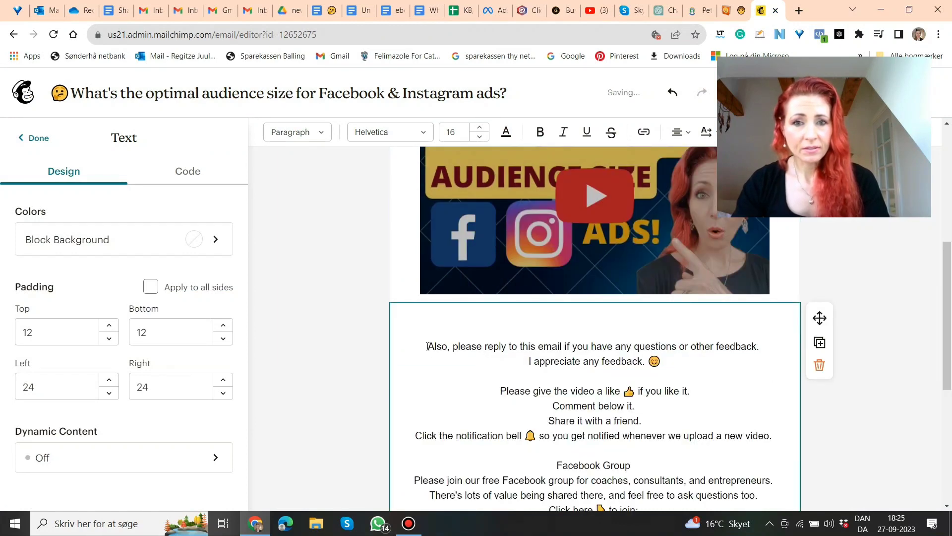
left_click(549, 315)
key("Delete")
key("Delete")
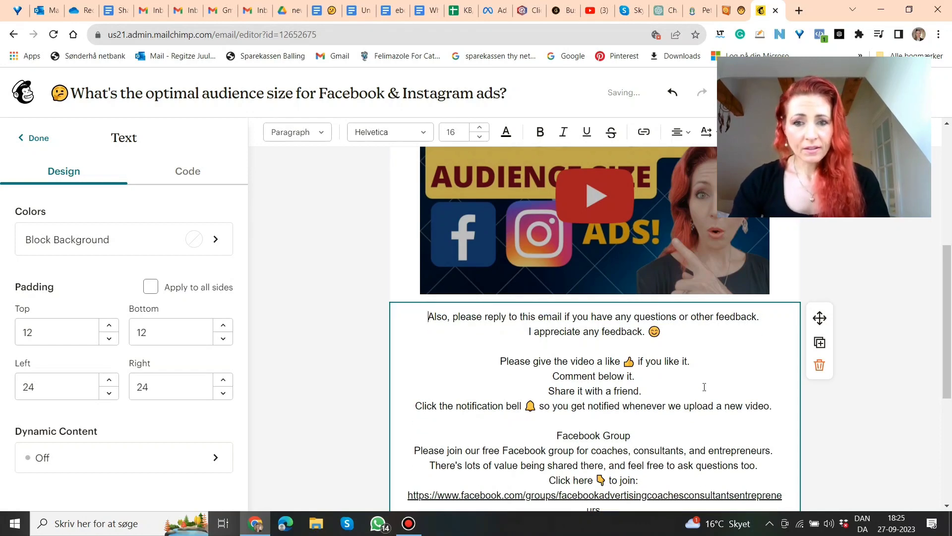
scroll(645, 367, "down", 3)
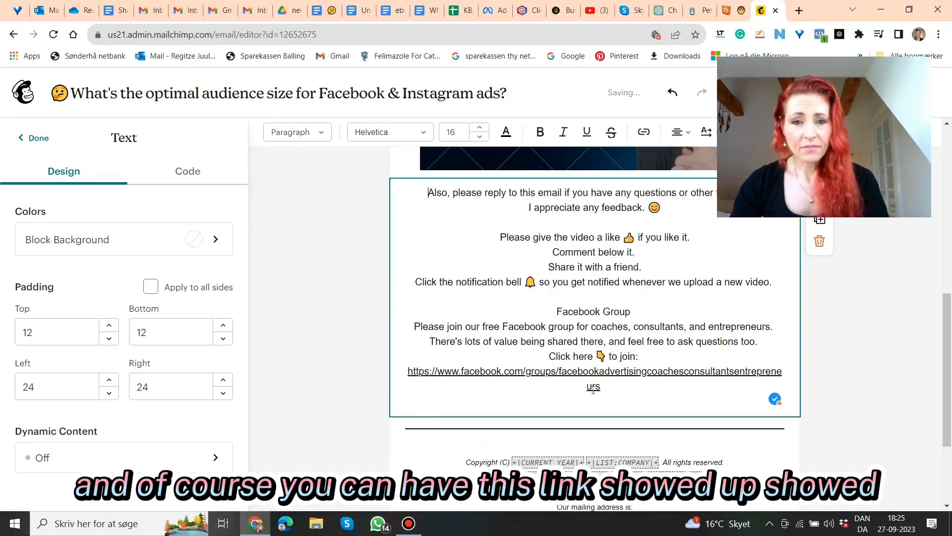
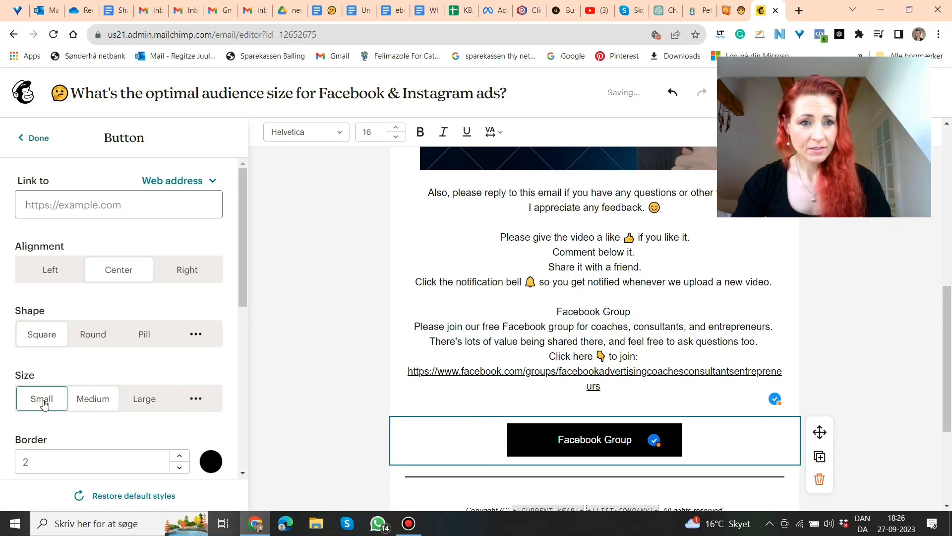
Change the Facebook Group button's fill colour from black to a bright blue and close its settings.
scroll(290, 423, "down", 1)
scroll(236, 417, "down", 1)
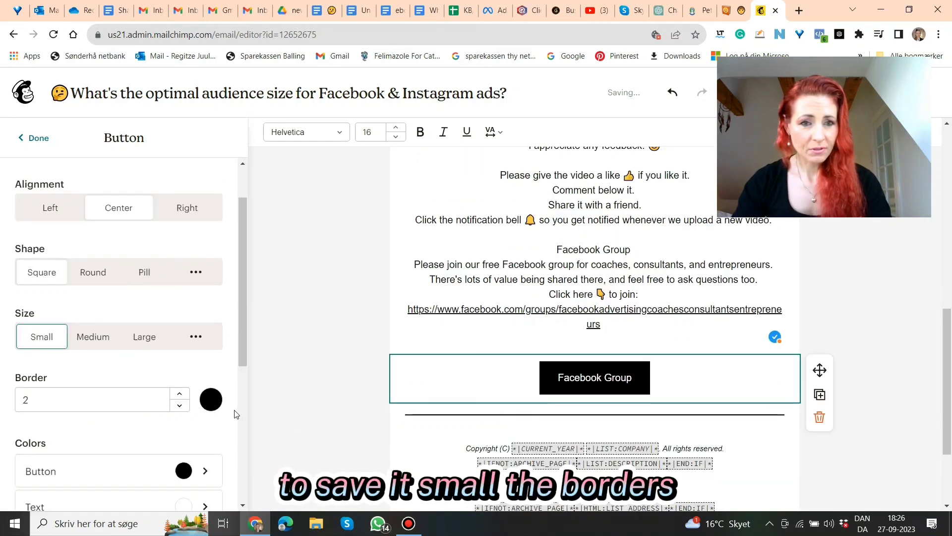
scroll(197, 411, "down", 1)
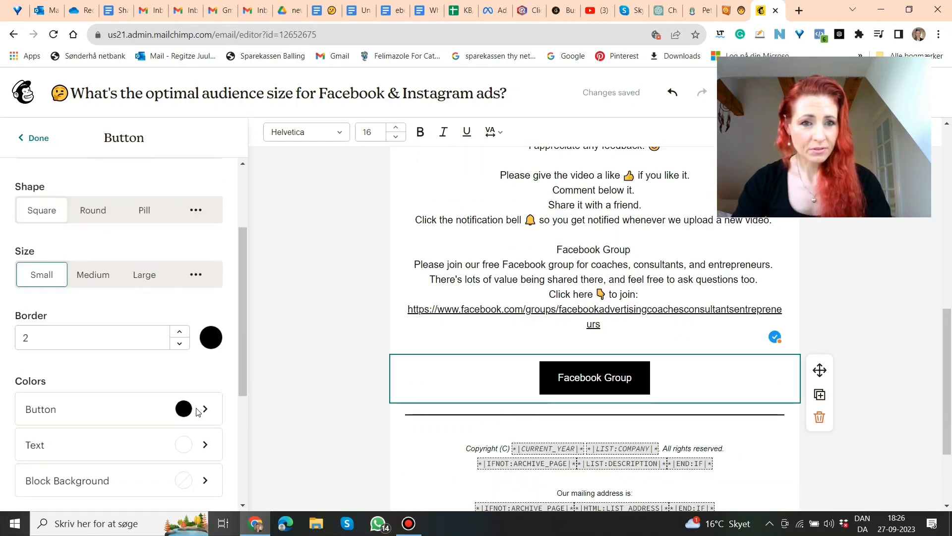
scroll(197, 411, "down", 1)
scroll(197, 411, "down", 3)
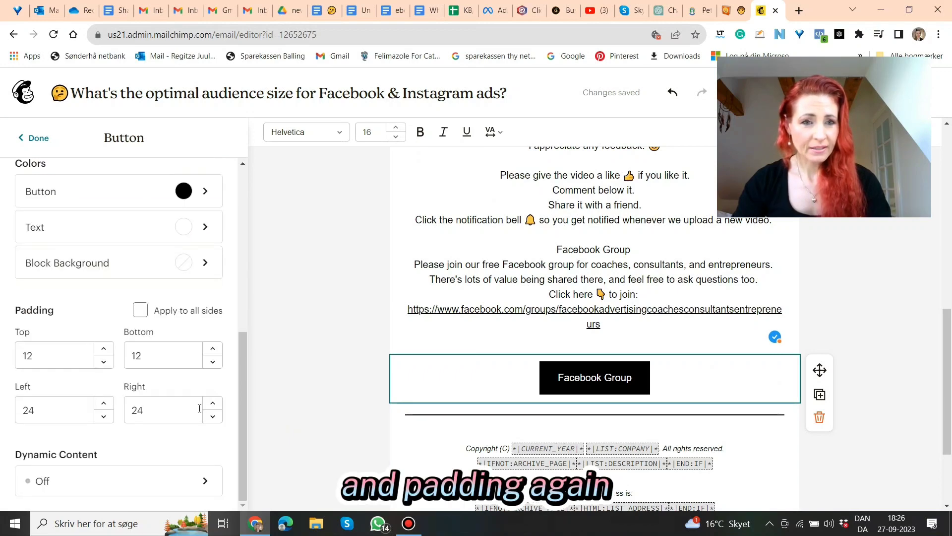
scroll(199, 408, "up", 3)
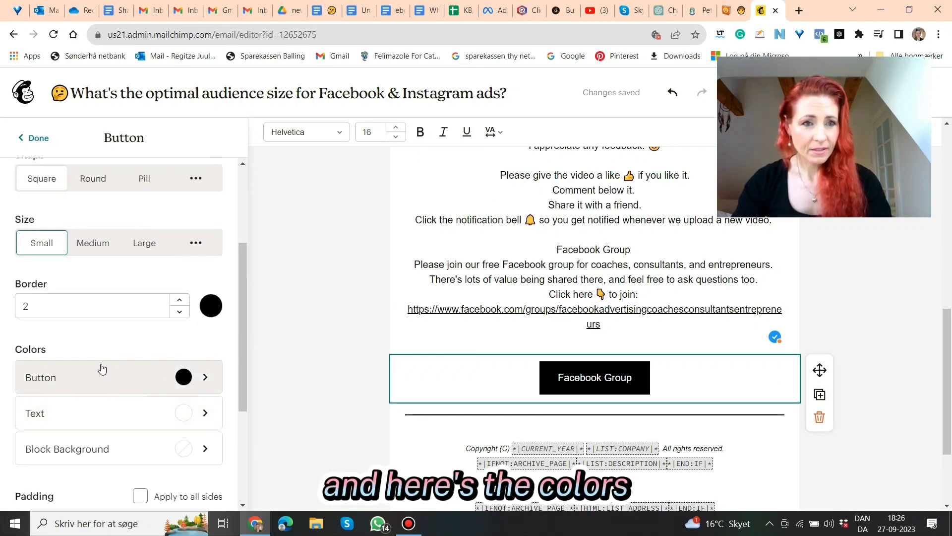
left_click(198, 377)
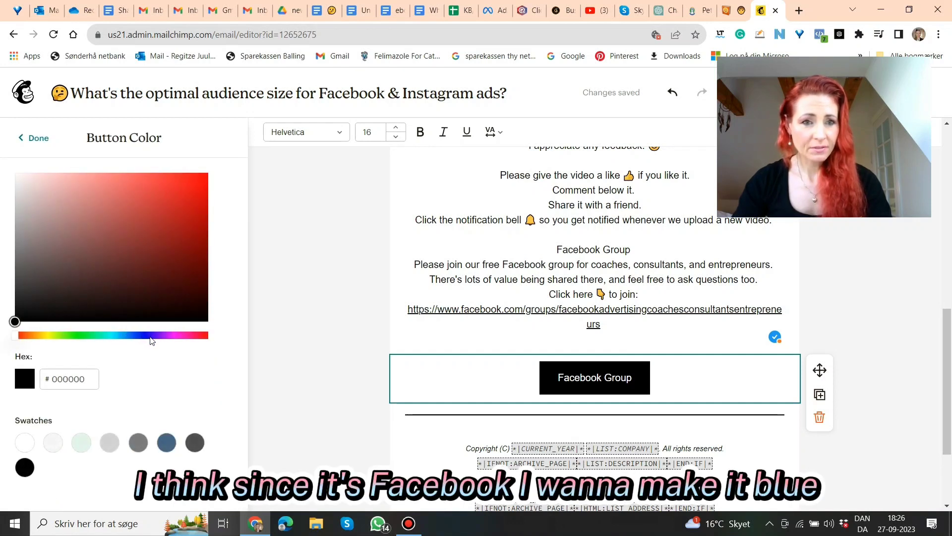
left_click(148, 336)
left_click(200, 179)
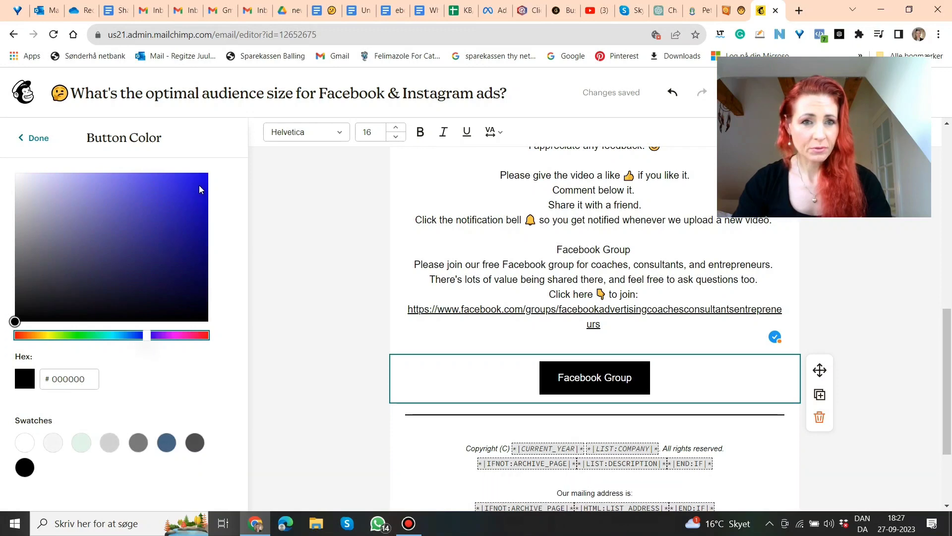
left_click(306, 301)
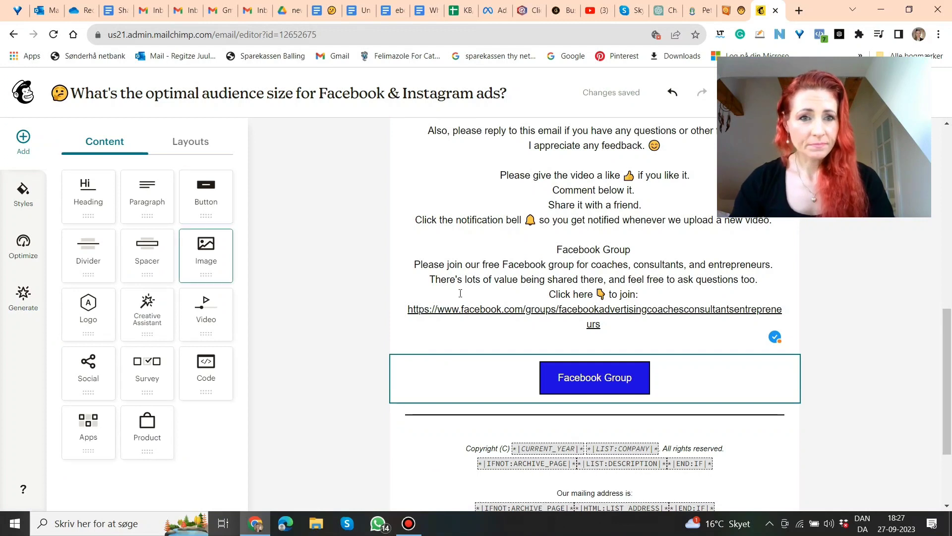
Cut the Facebook group URL out of the text block above the button and remove the empty line left under "Click here to join:".
left_click(473, 375)
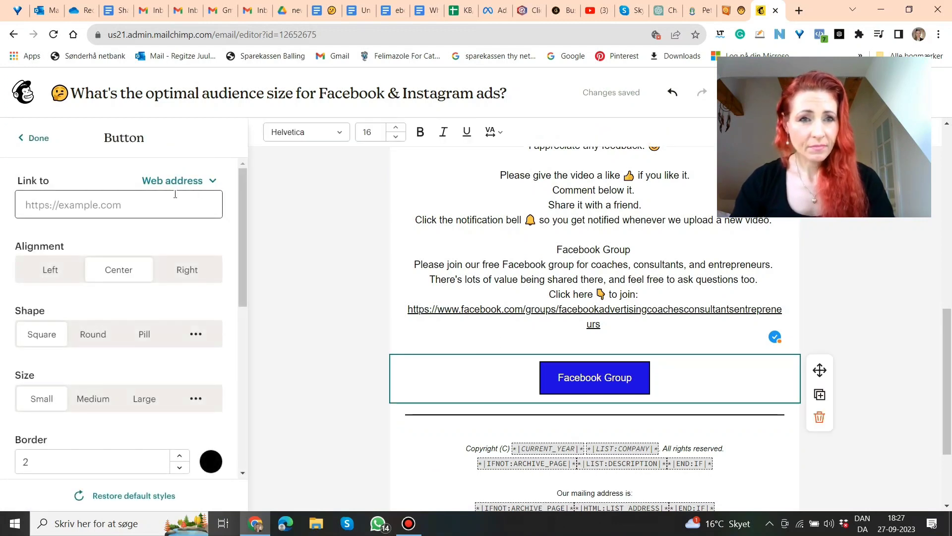
left_click(119, 205)
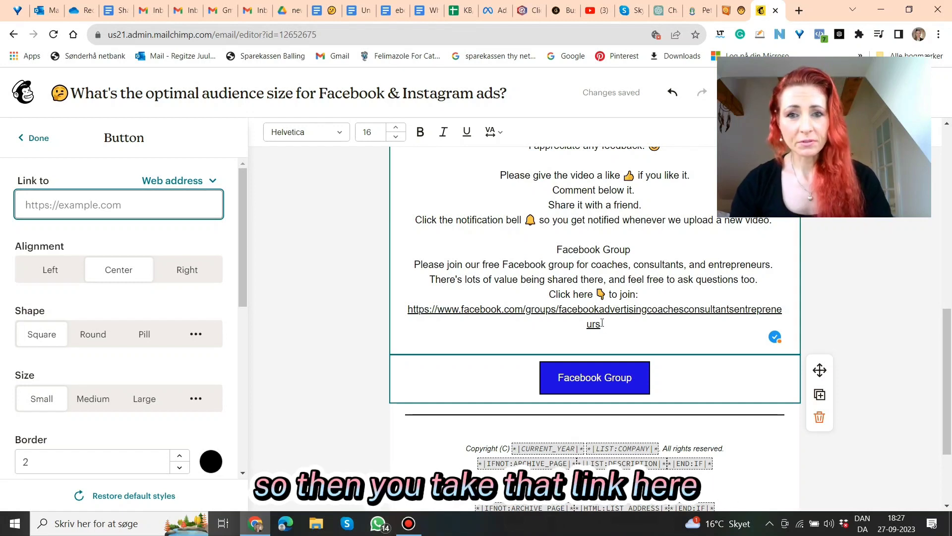
left_click(534, 321)
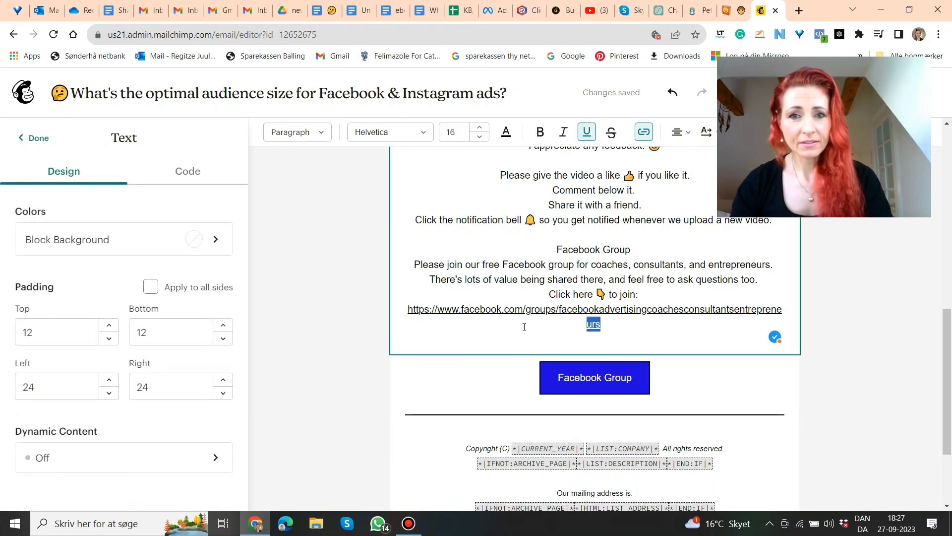
left_click_drag(604, 324, 535, 320)
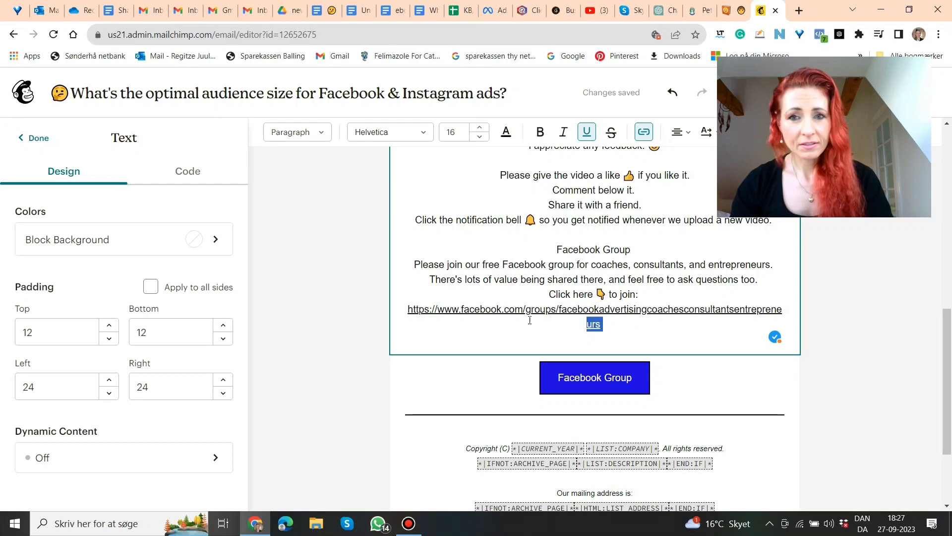
left_click_drag(458, 313, 409, 309)
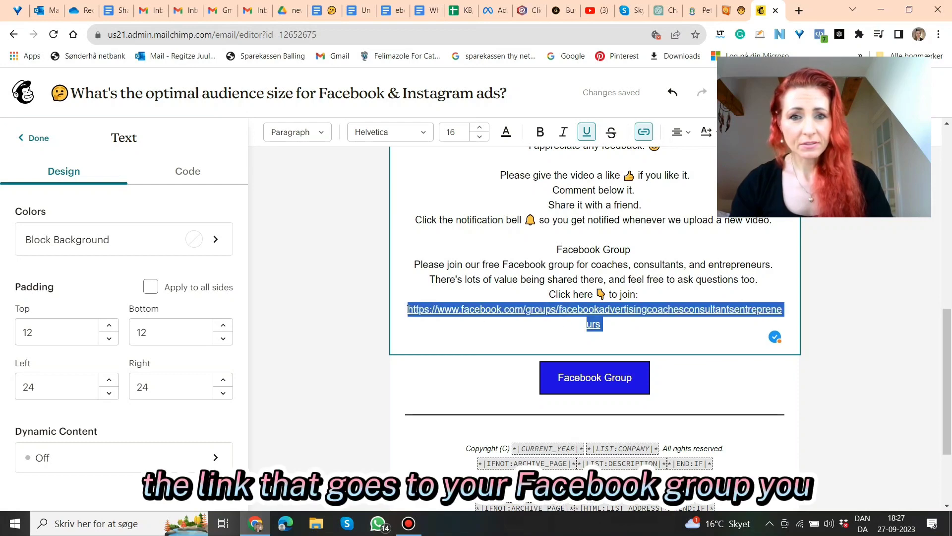
right_click(469, 310)
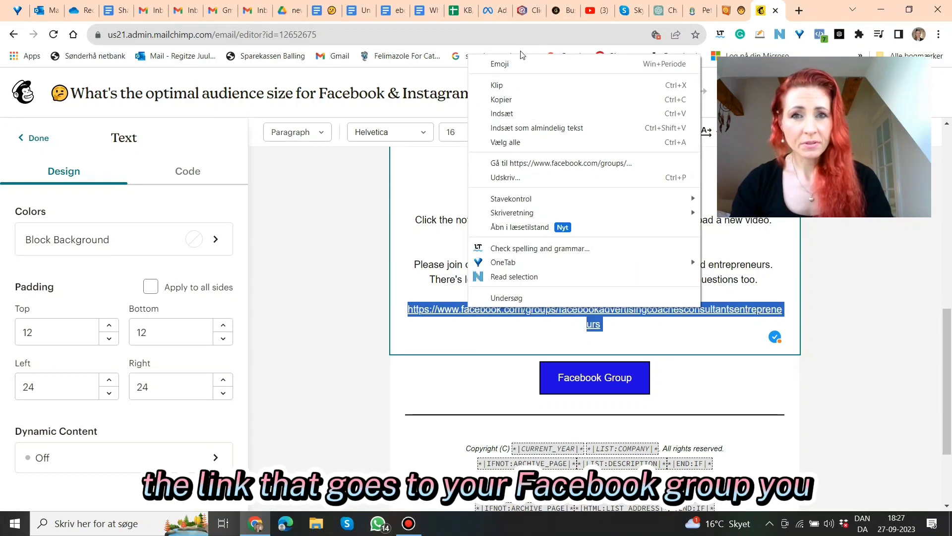
left_click(497, 85)
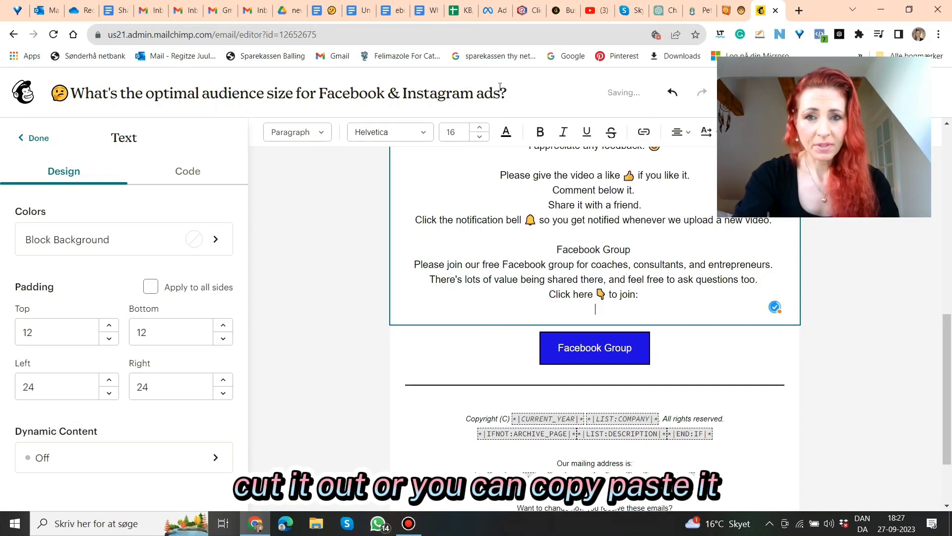
key("BackSpace")
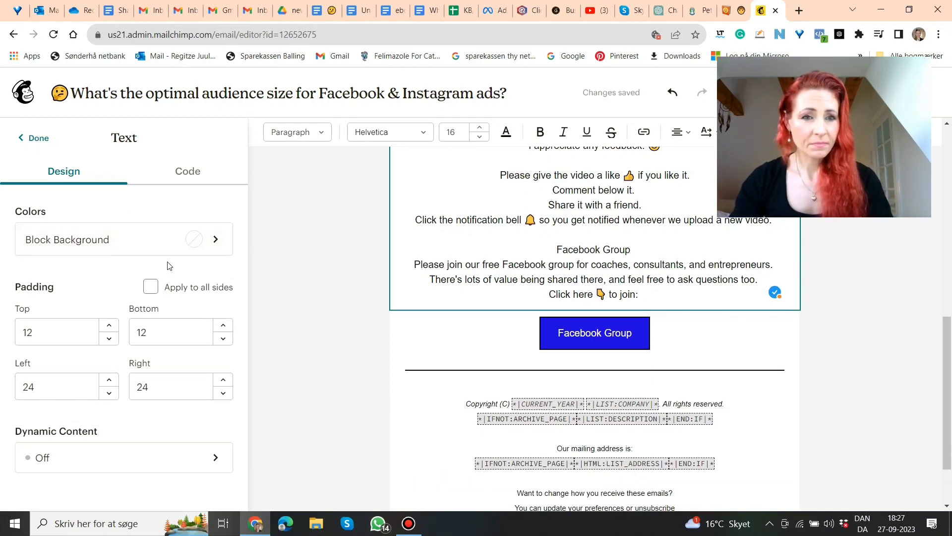
Paste the cut Facebook group URL as the Facebook Group button's web address and delete the trailing space after it.
left_click(497, 333)
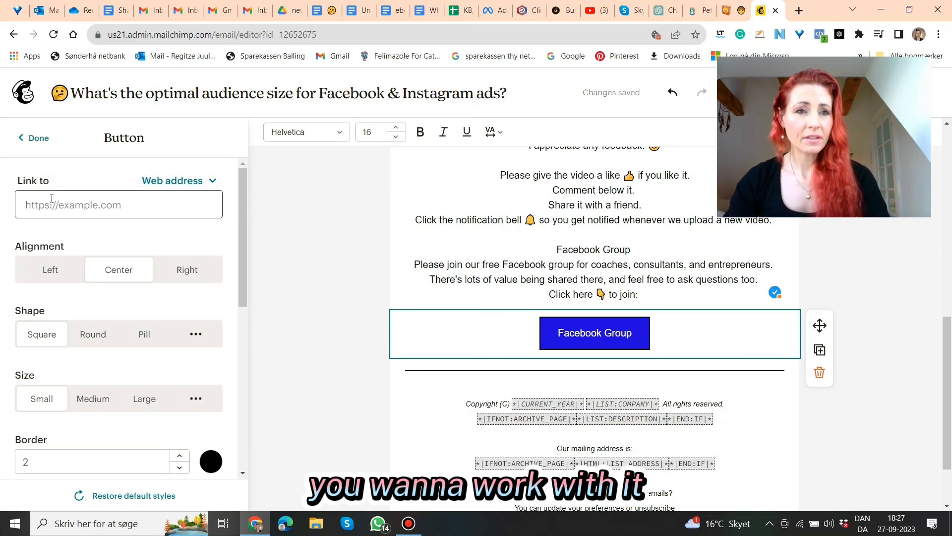
left_click(73, 204)
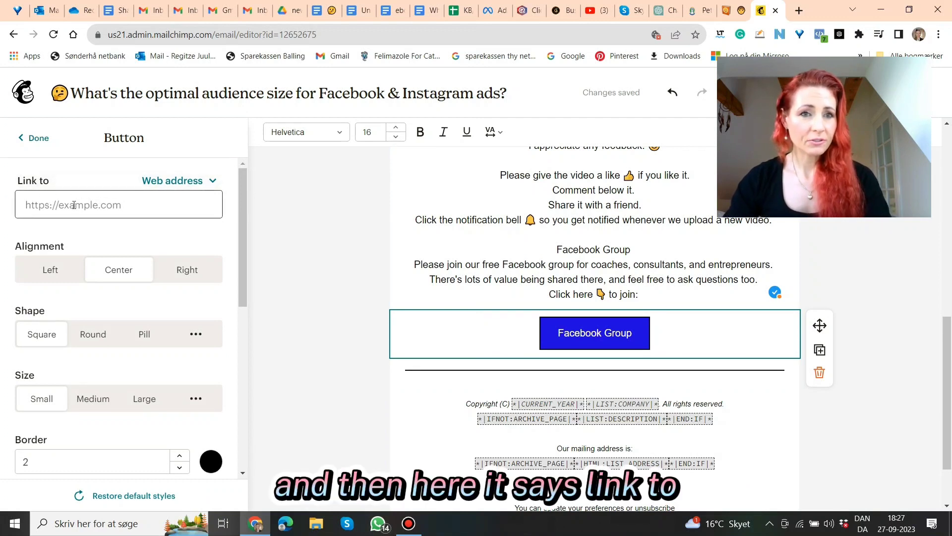
right_click(73, 205)
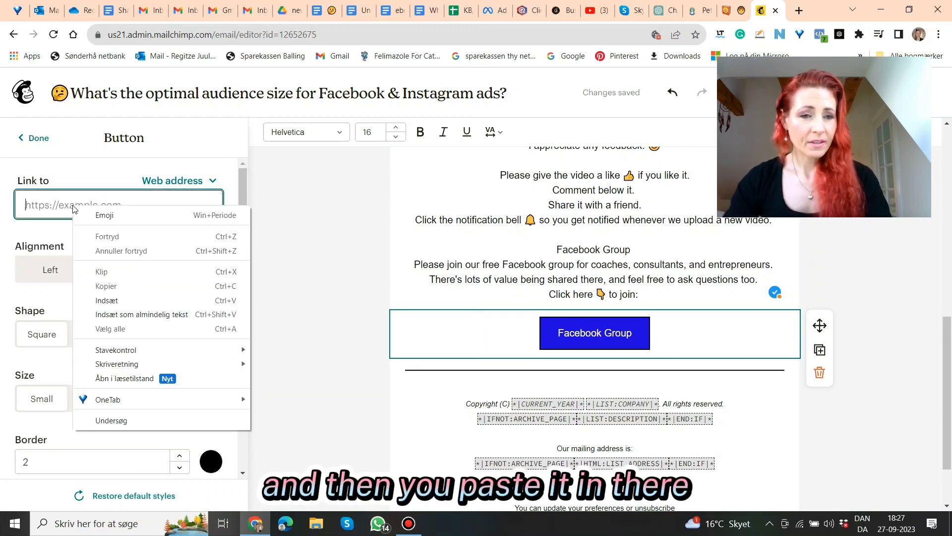
left_click(112, 300)
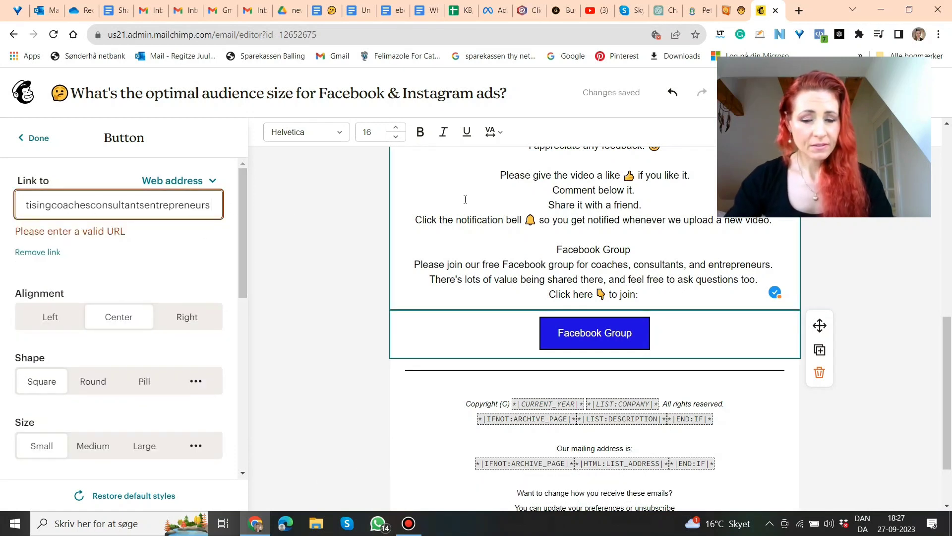
key("BackSpace")
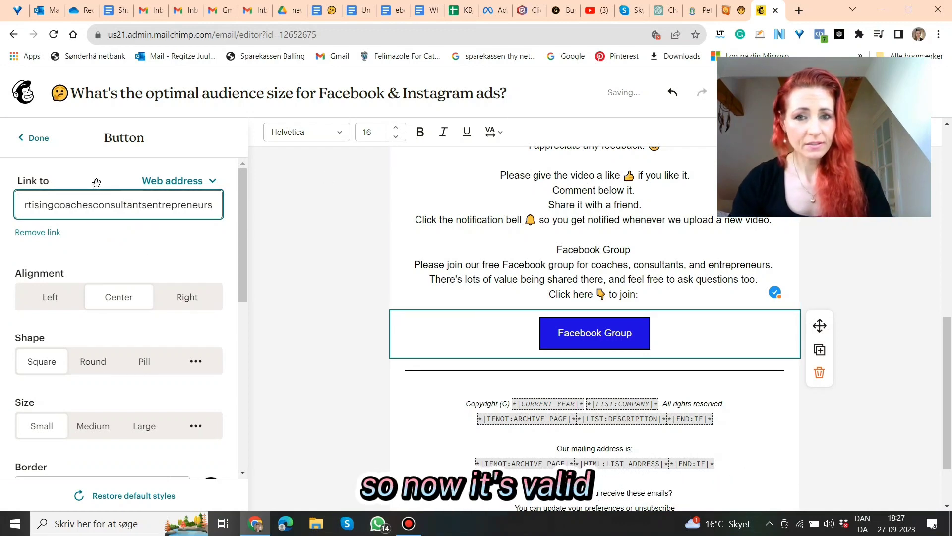
left_click(320, 298)
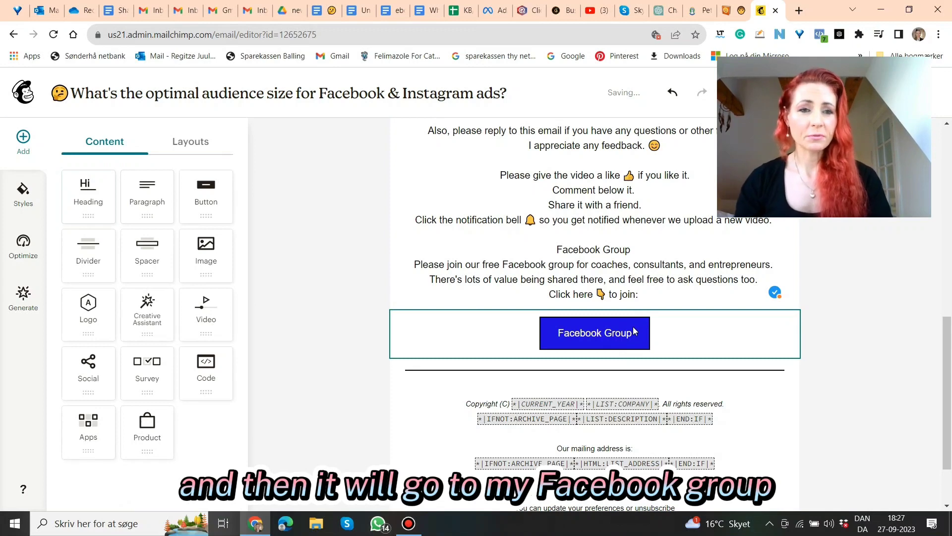
left_click(430, 337)
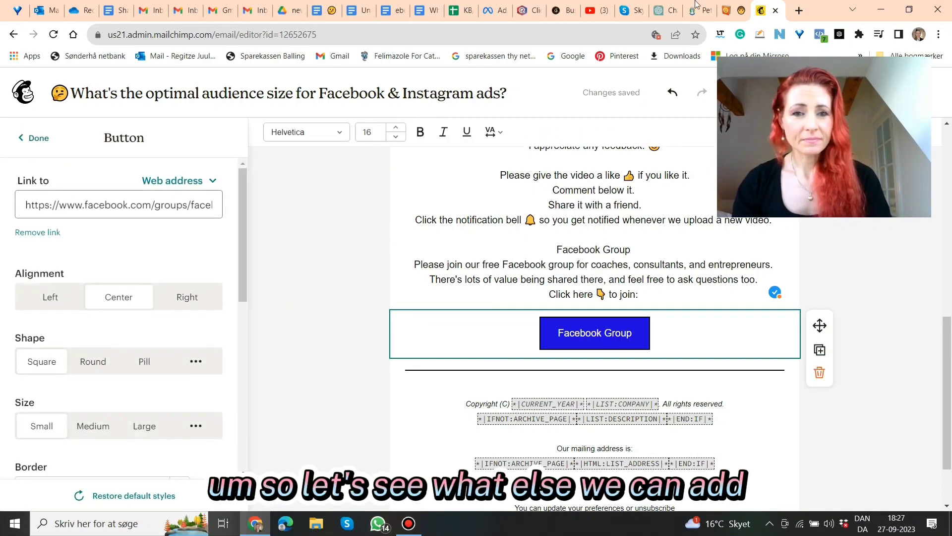
Switch to the Google Docs draft and copy the "Facebook & Instagram Ad Agency" section, including its booking link.
left_click(336, 15)
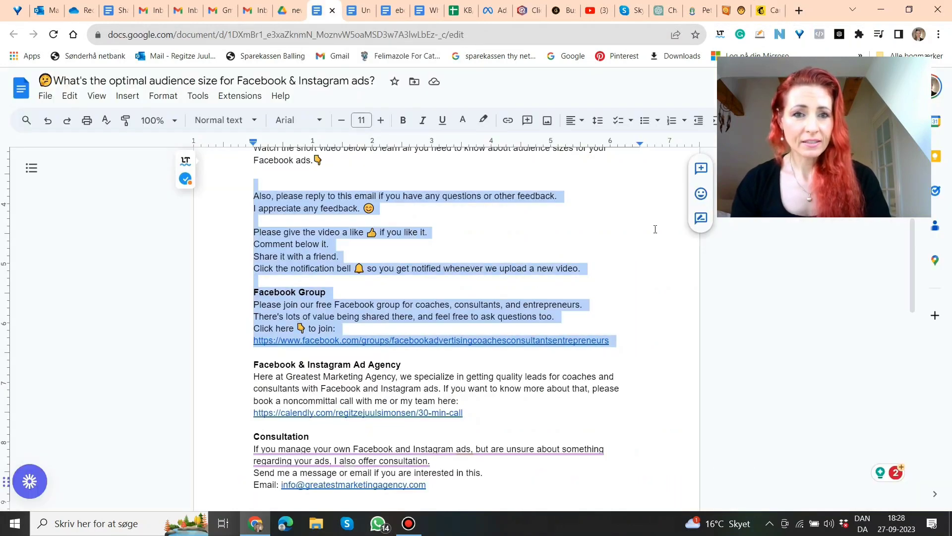
left_click(591, 225)
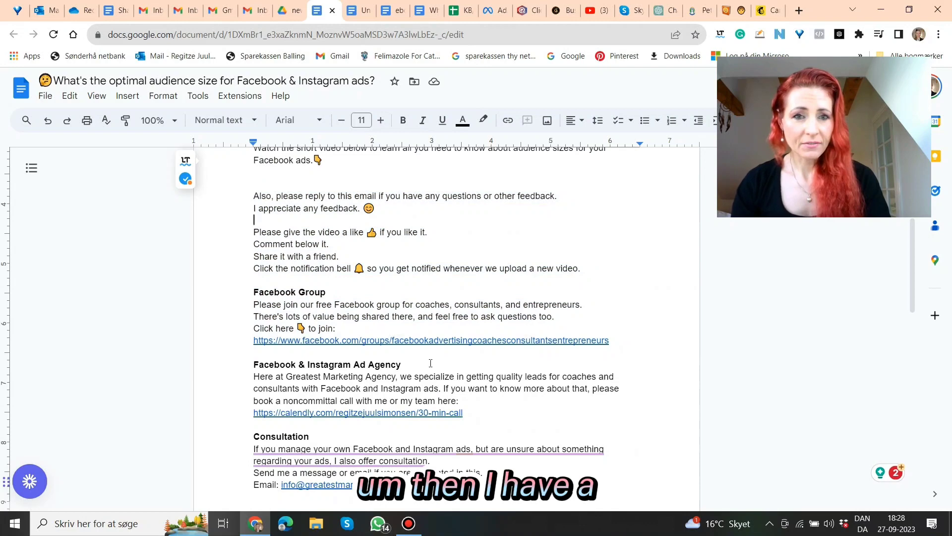
scroll(430, 363, "down", 1)
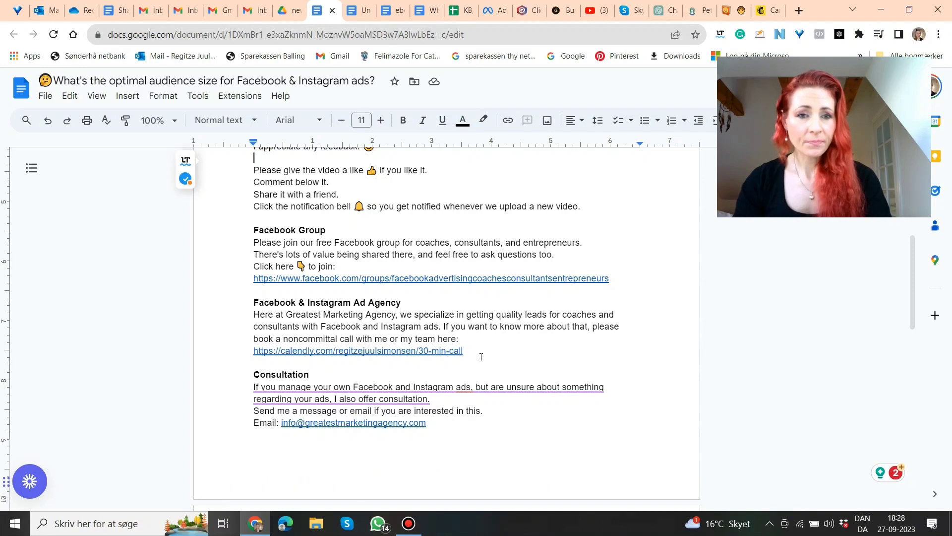
scroll(446, 362, "down", 1)
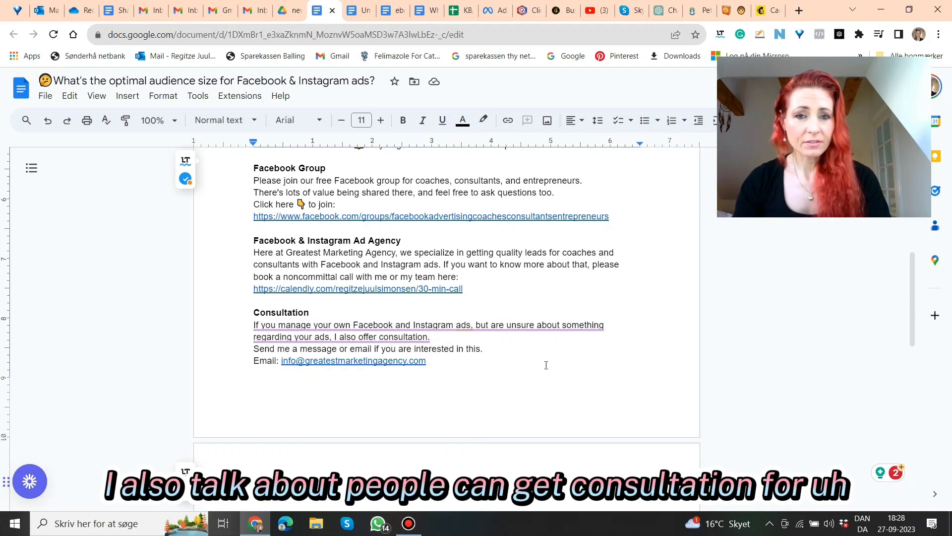
scroll(550, 365, "down", 2)
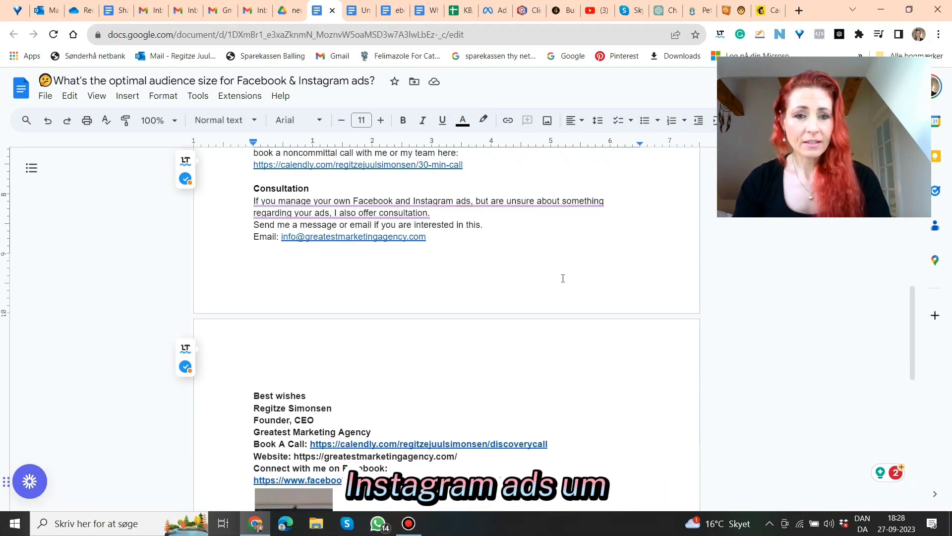
scroll(560, 280, "up", 2)
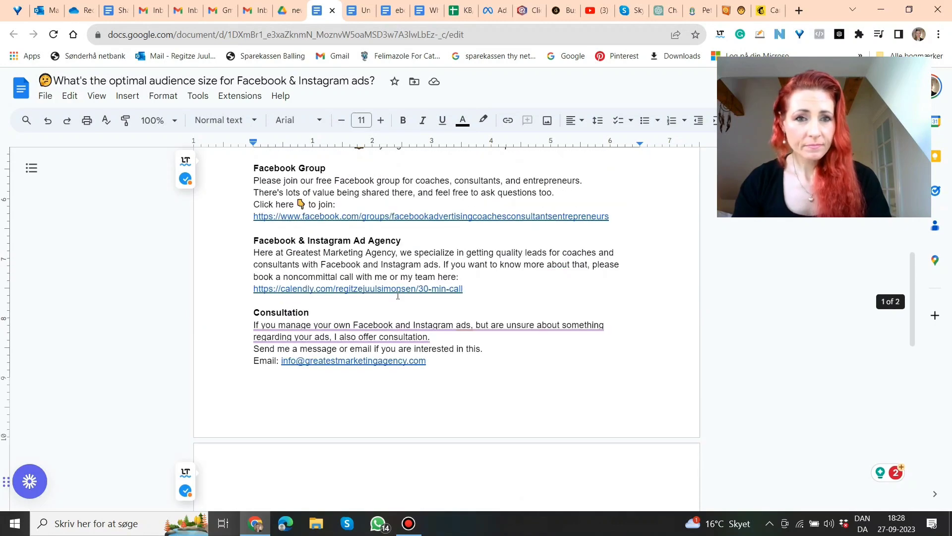
left_click_drag(469, 289, 239, 237)
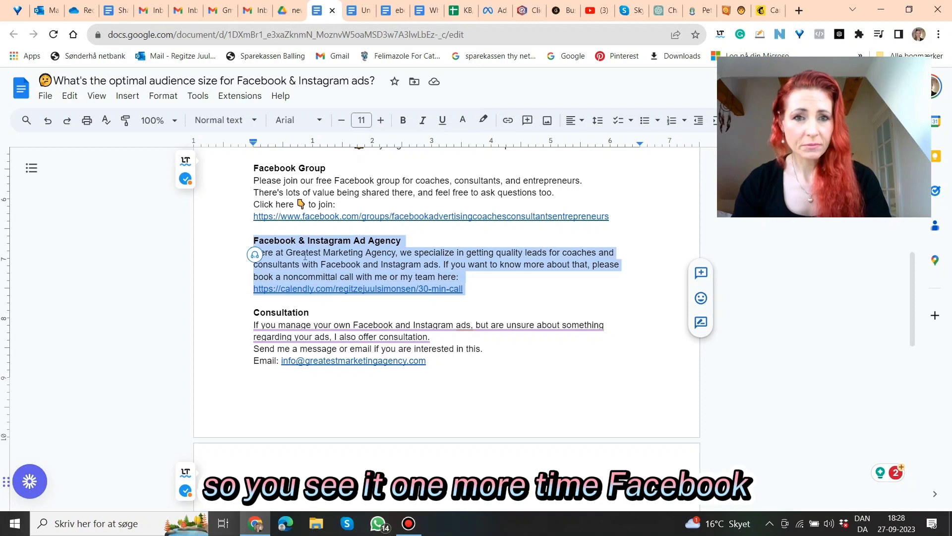
right_click(342, 259)
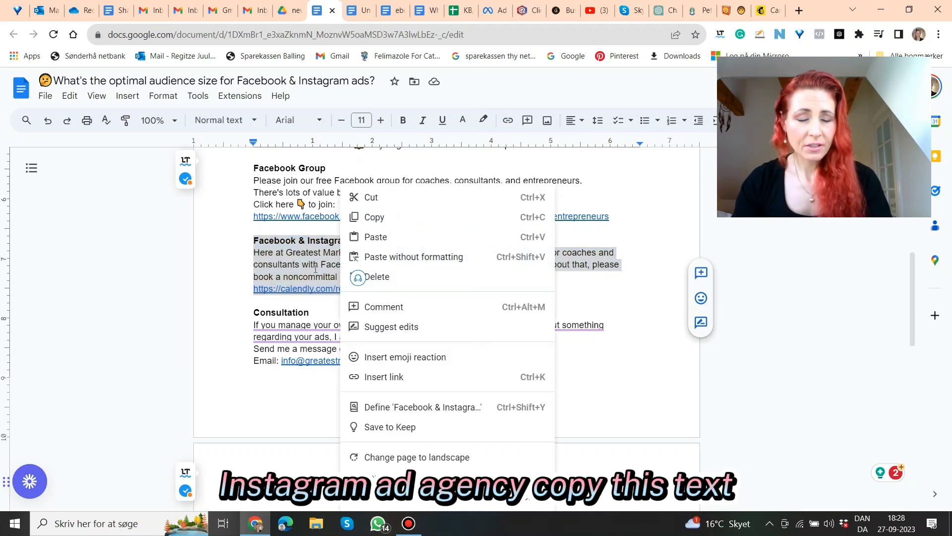
left_click(374, 216)
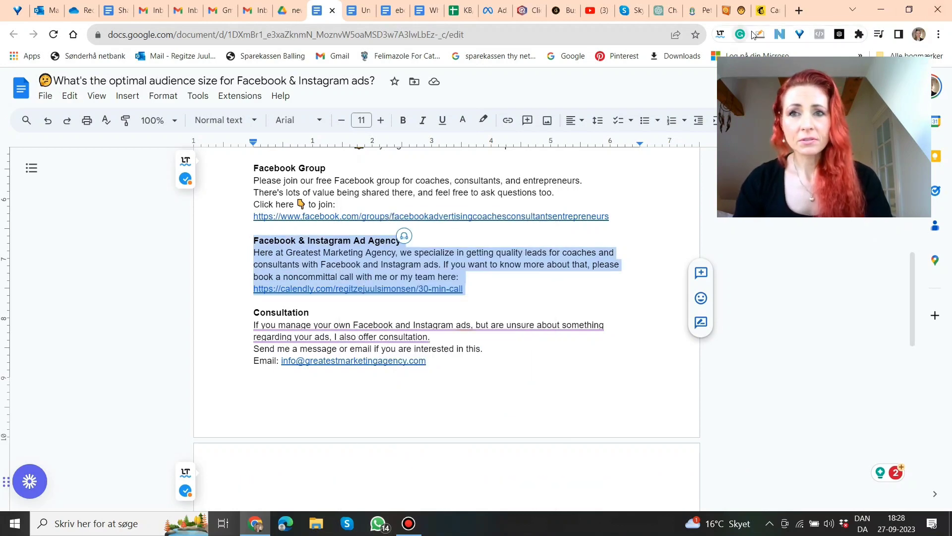
Switch to Mailchimp, add a paragraph block below the Facebook Group button, and paste the copied agency text without blank lines above it.
left_click(774, 11)
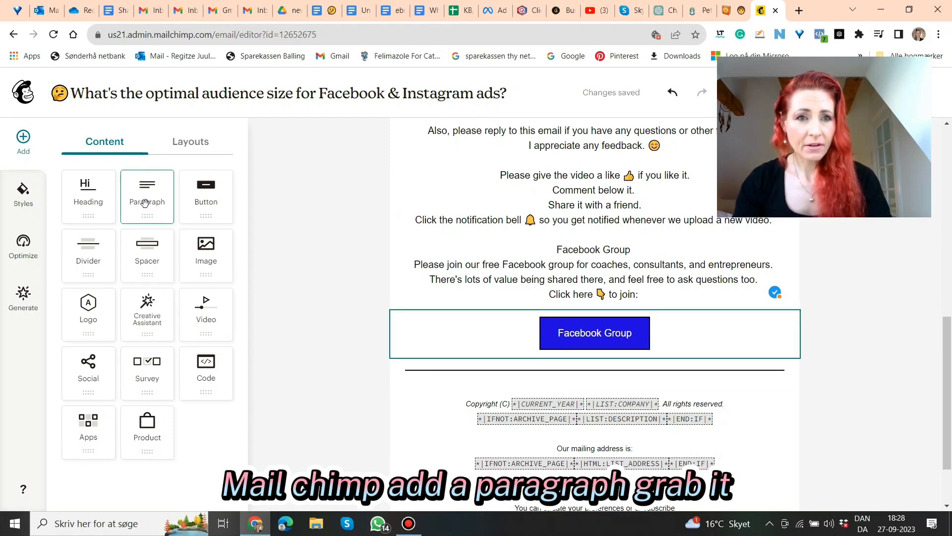
left_click_drag(205, 212, 469, 365)
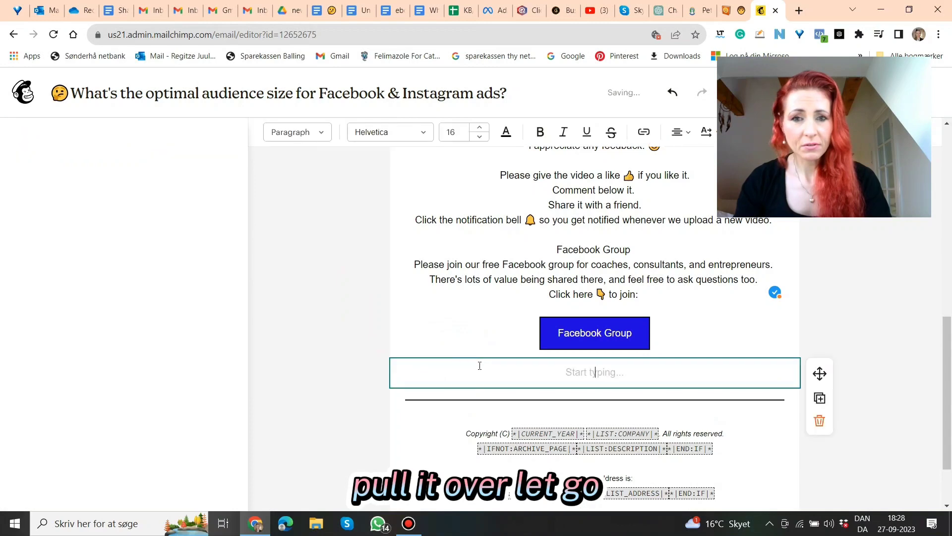
right_click(597, 374)
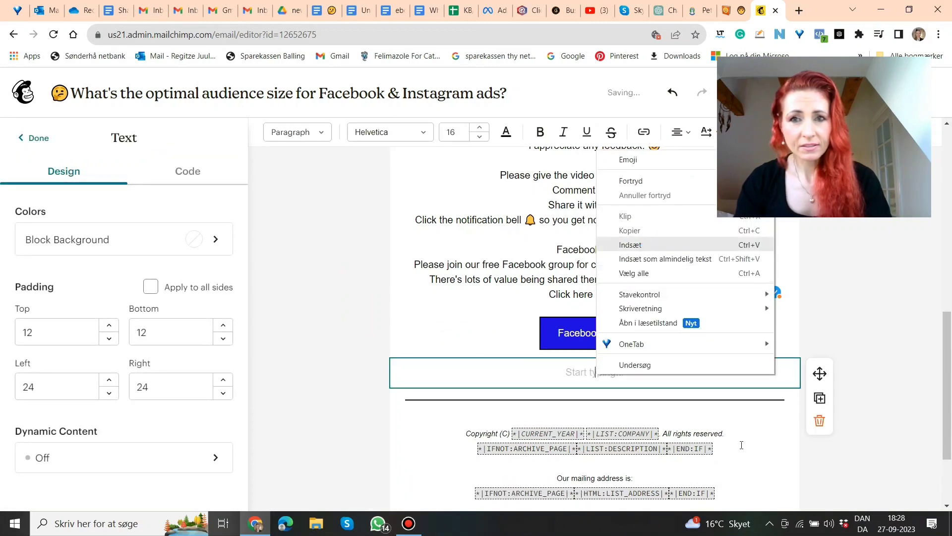
key("Escape")
key("ctrl+v")
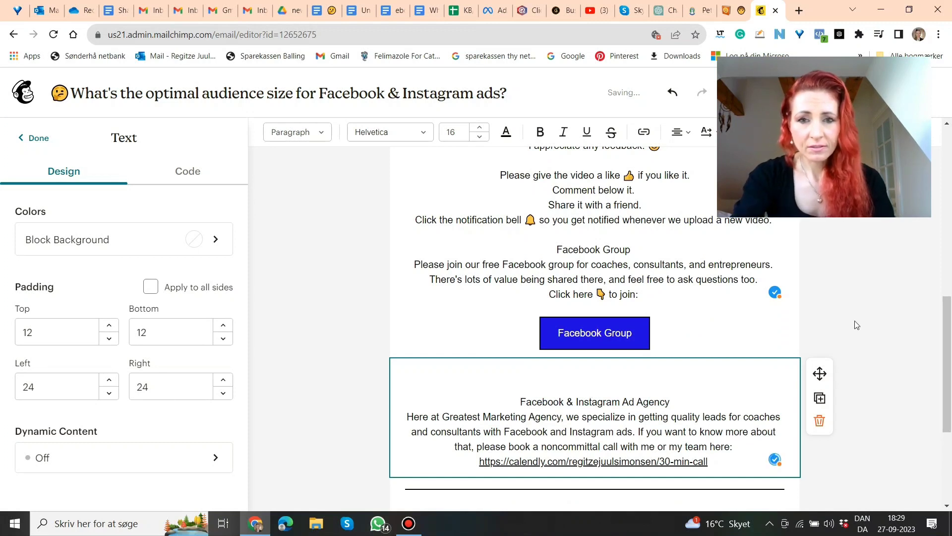
key("BackSpace")
key("BackSpace")
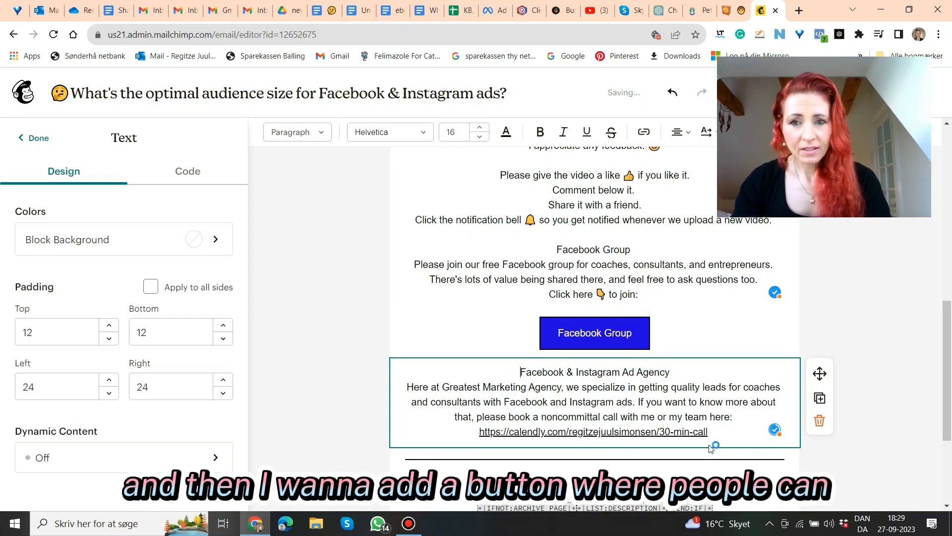
Deselect the agency text block and add a new button block directly below the divider line.
left_click(291, 377)
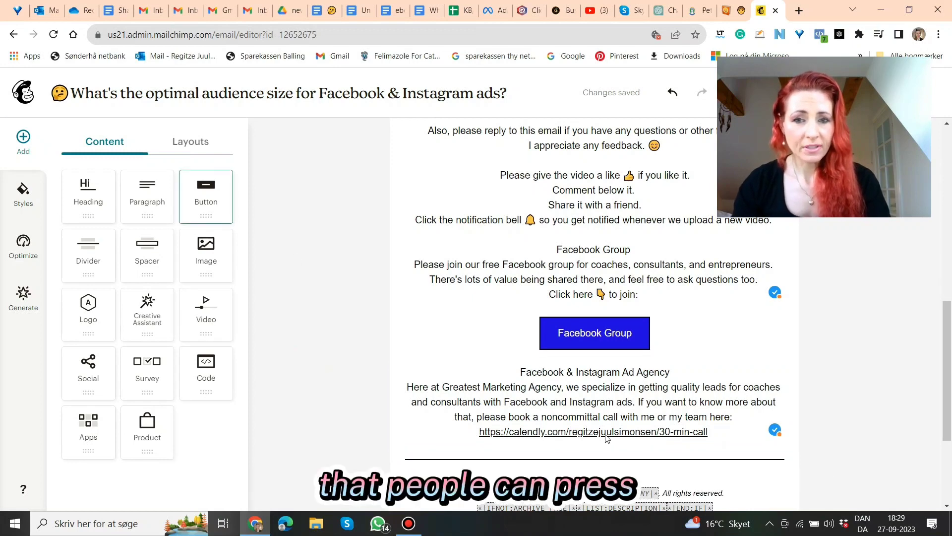
left_click(658, 431)
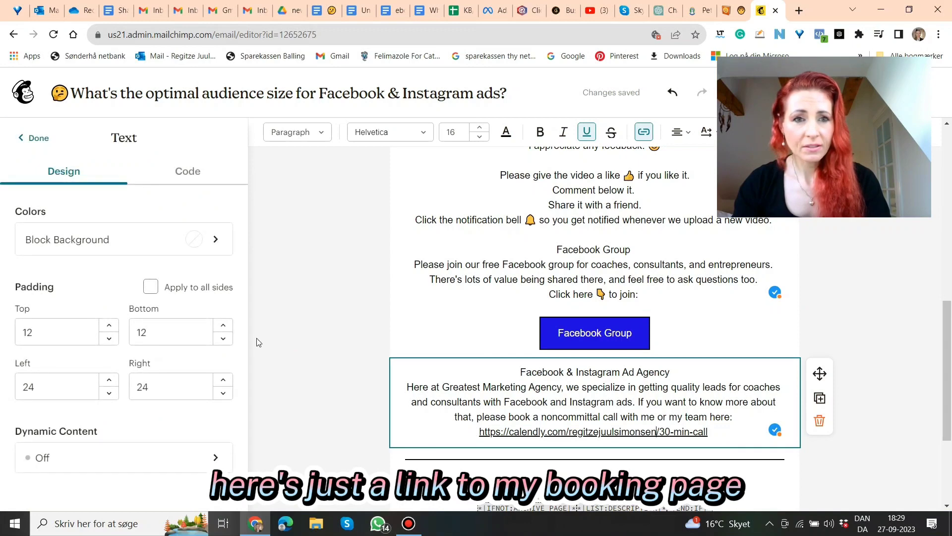
left_click(320, 367)
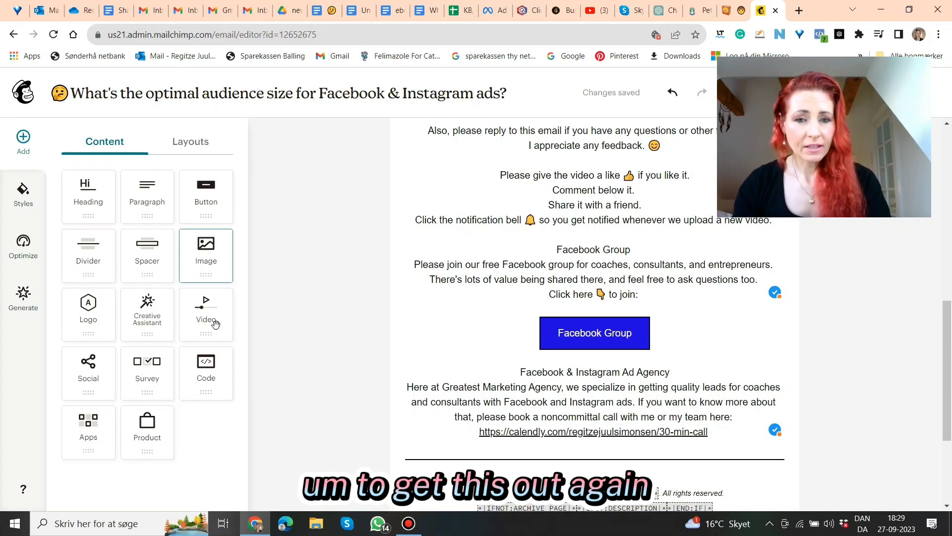
left_click(568, 402)
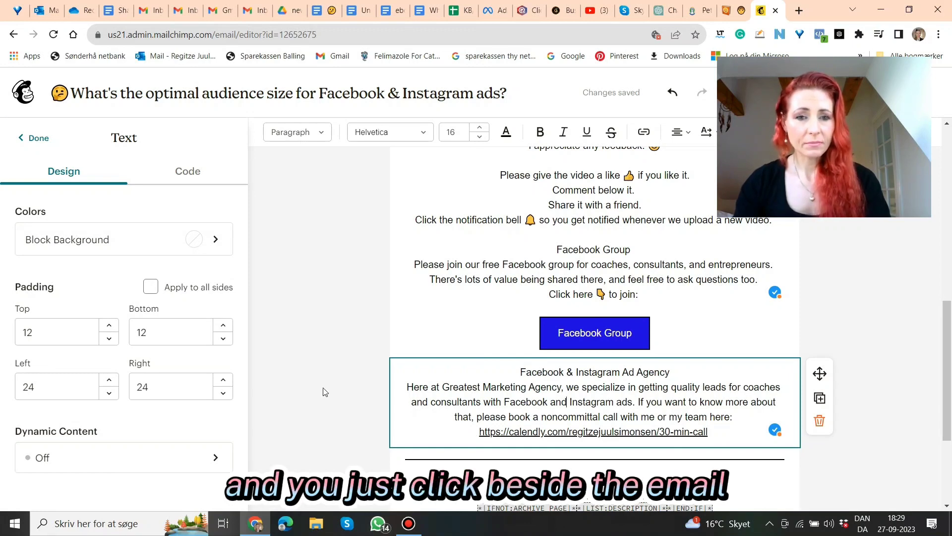
left_click(327, 373)
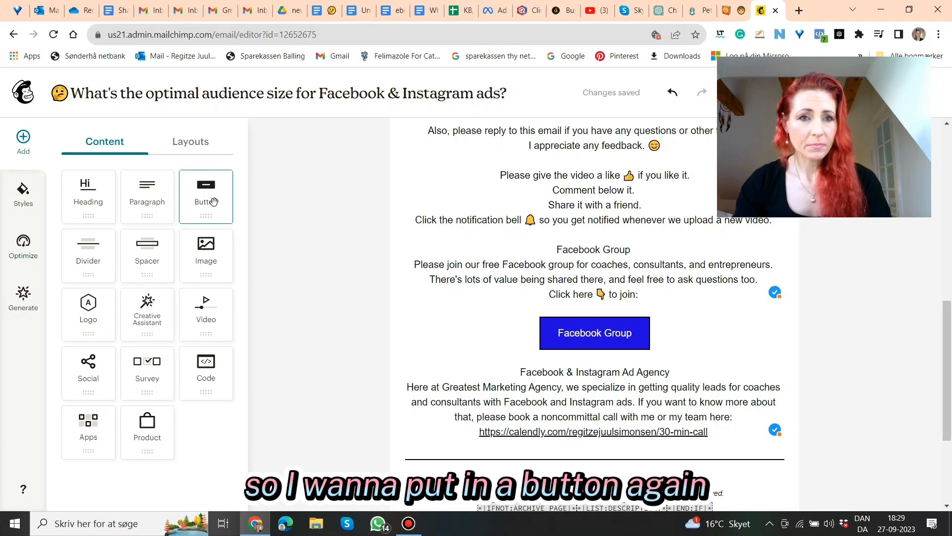
left_click_drag(211, 194, 555, 454)
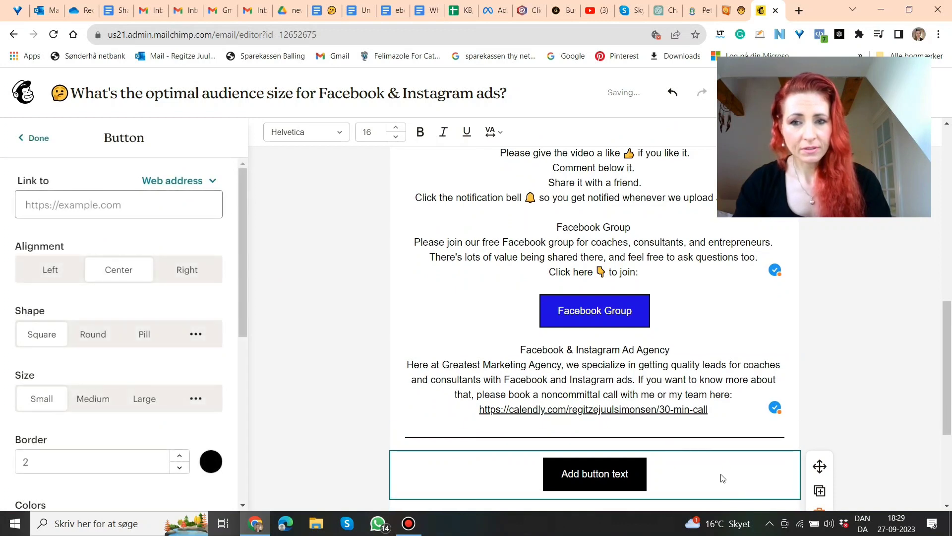
Try to move the new button block above the divider, directly under the agency text.
left_click(810, 470)
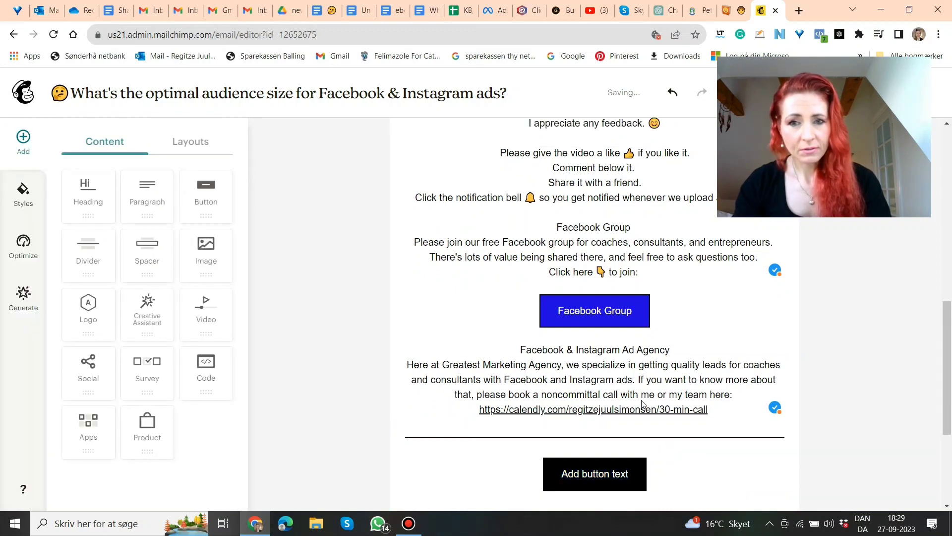
left_click(817, 466)
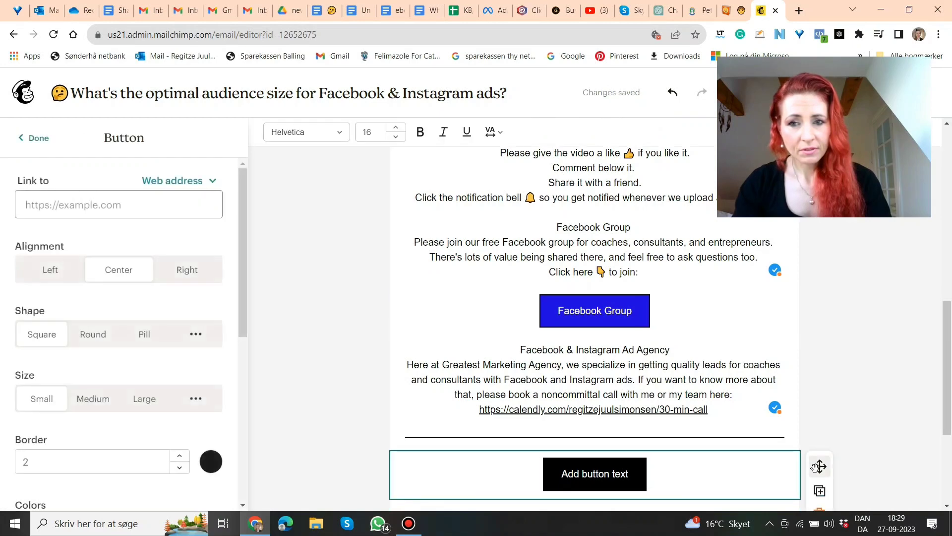
left_click_drag(819, 466, 804, 354)
left_click_drag(796, 356, 783, 374)
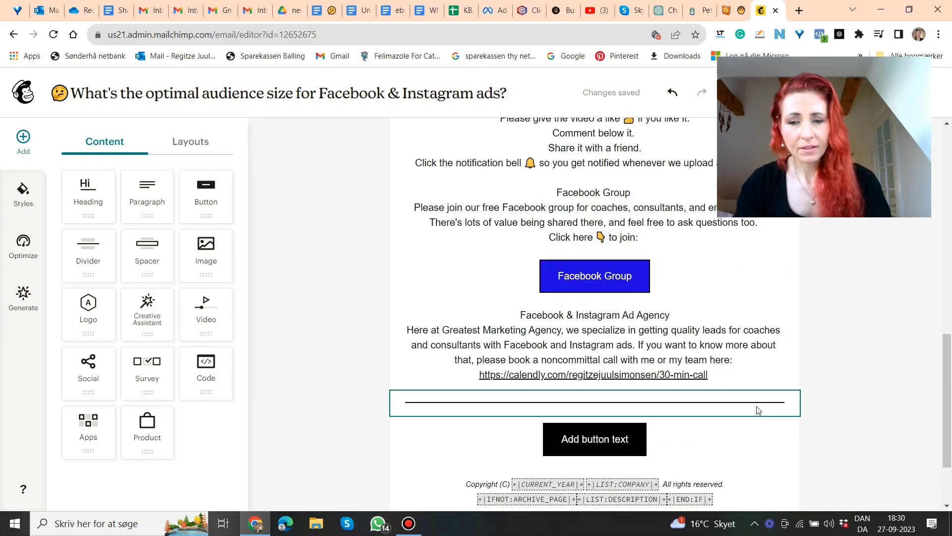
Delete the divider between the agency text and the new button, and select the button block.
left_click(757, 406)
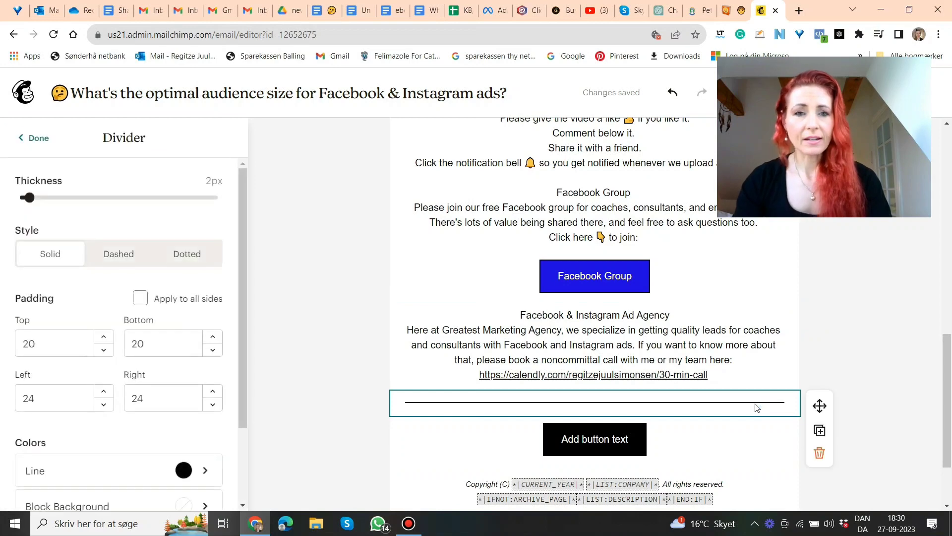
left_click(820, 453)
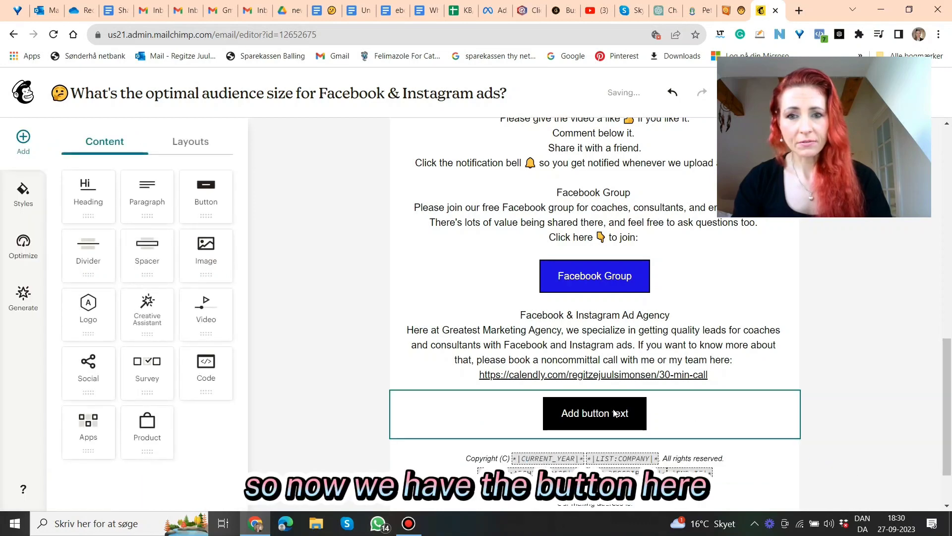
left_click(737, 420)
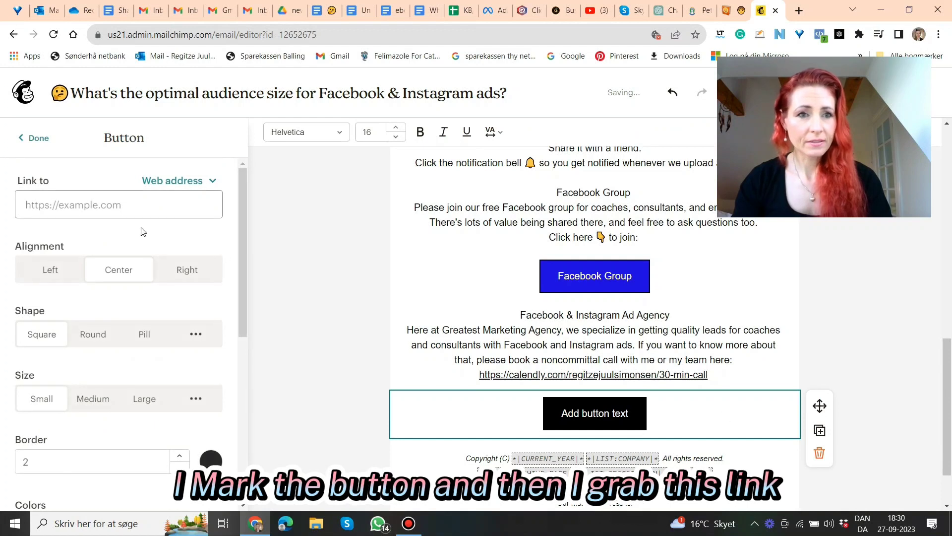
Cut the Calendly booking URL out of the agency text block and remove the empty line it leaves.
left_click(716, 380)
left_click_drag(714, 377, 478, 376)
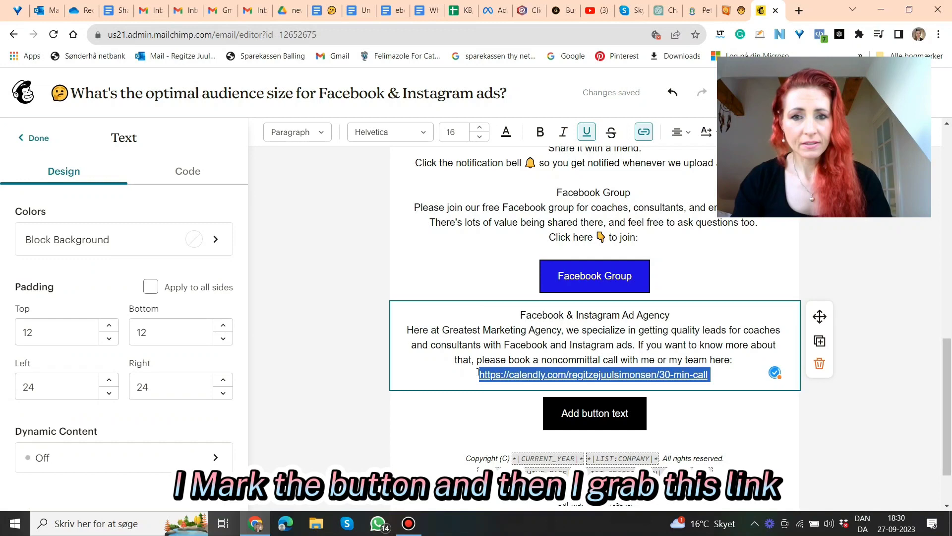
right_click(549, 379)
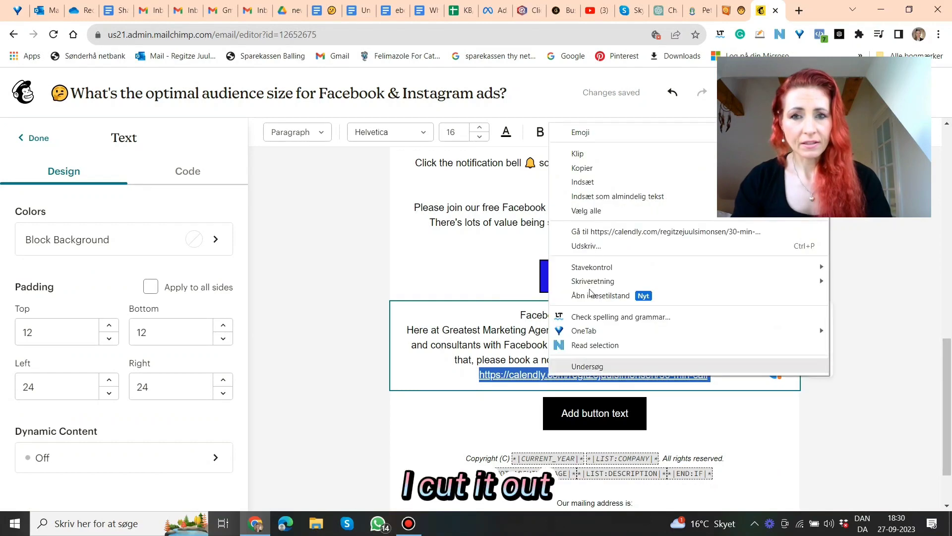
left_click(577, 154)
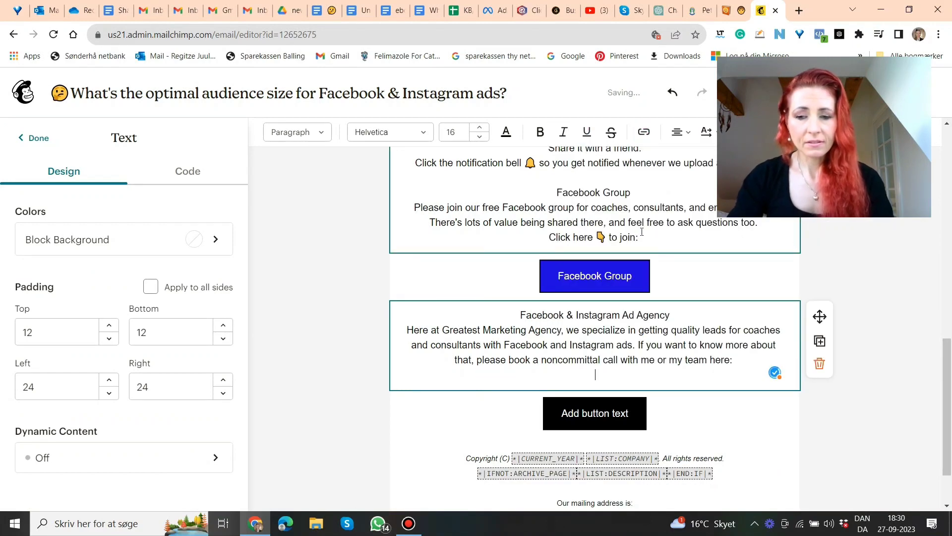
key("BackSpace")
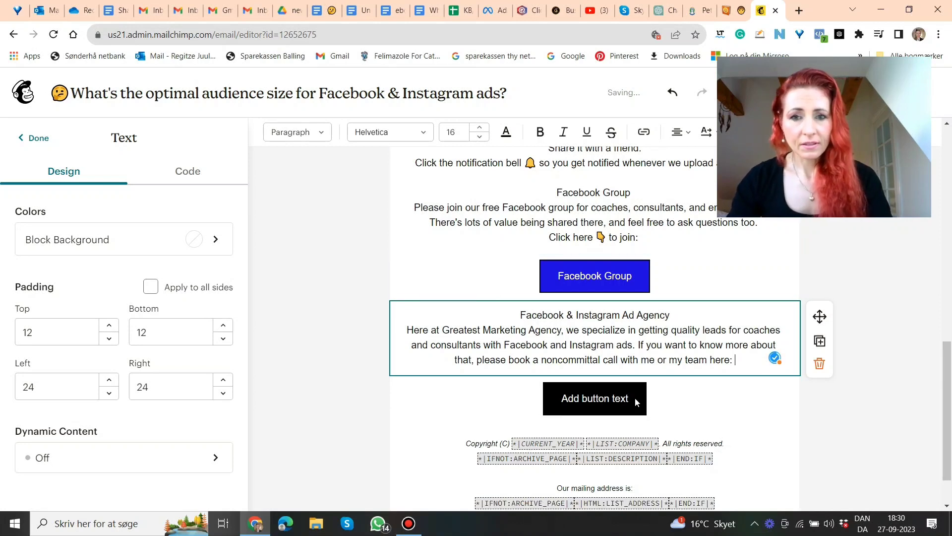
Paste the cut booking URL as the new button's web address, delete its trailing space, and close the button settings.
left_click(478, 401)
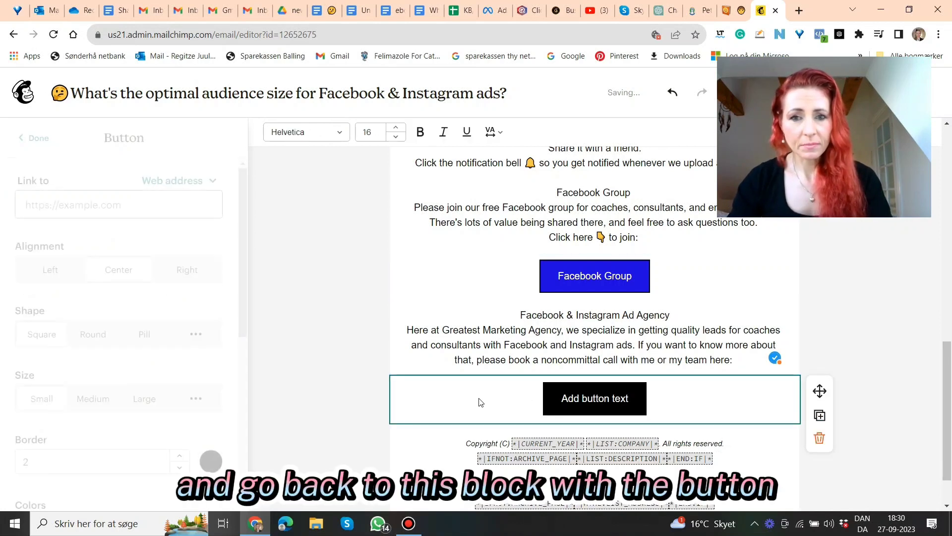
left_click(42, 206)
right_click(43, 207)
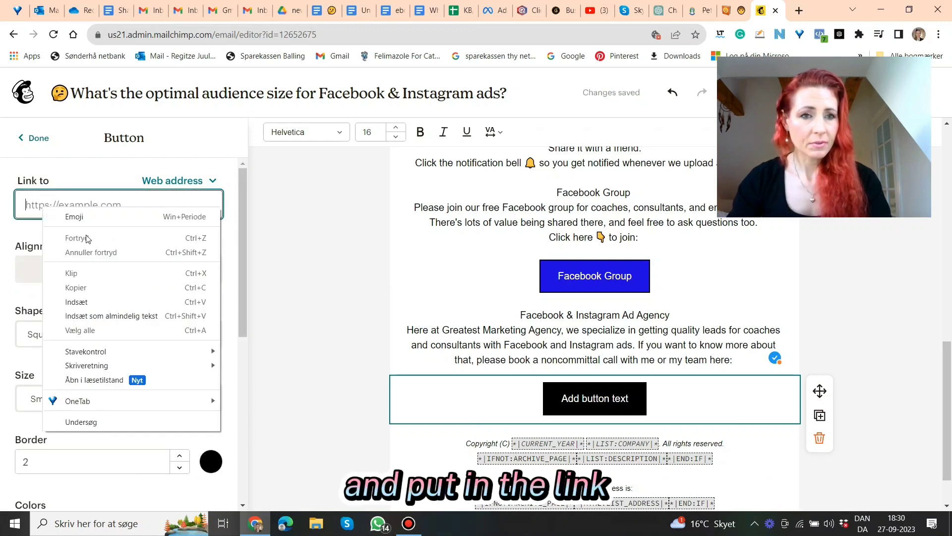
left_click(76, 302)
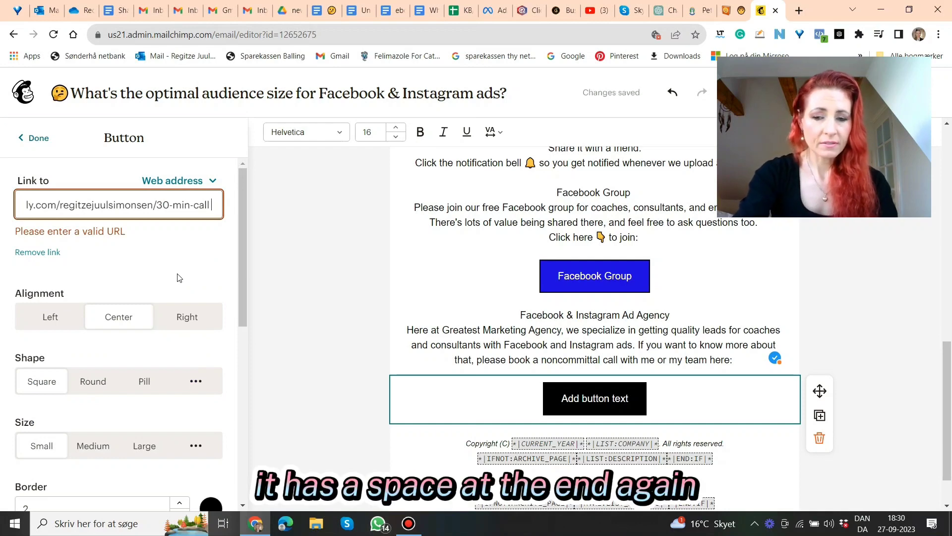
key("BackSpace")
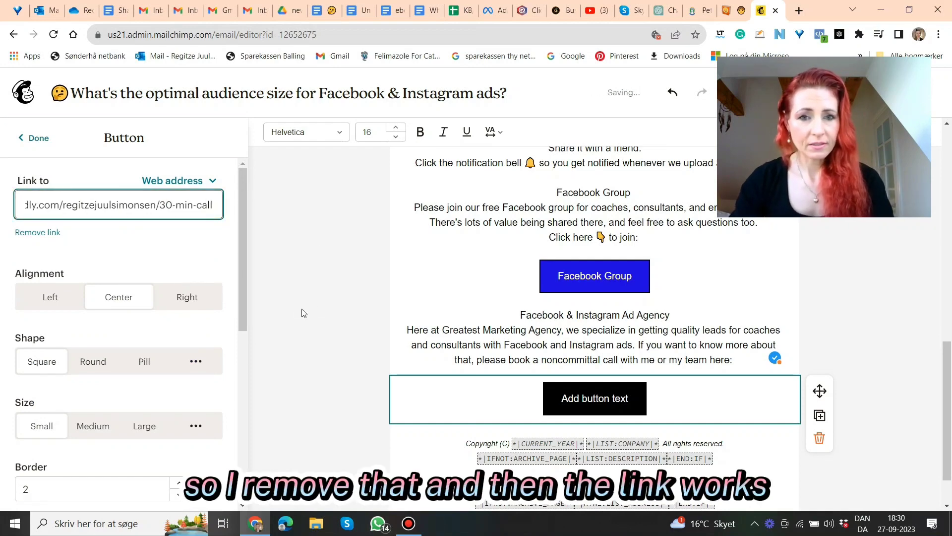
left_click(35, 138)
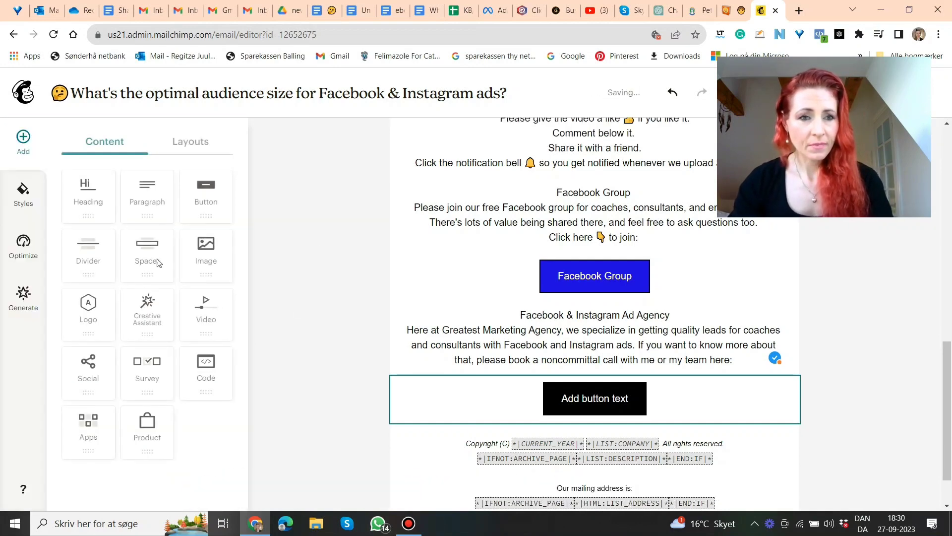
Replace the placeholder text on the new black button with "Book A Call".
left_click(492, 393)
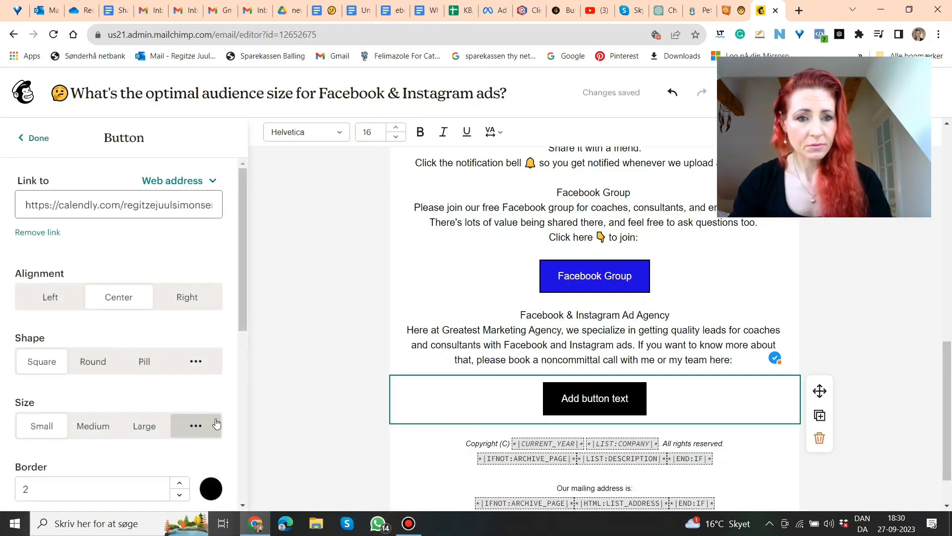
scroll(136, 409, "down", 1)
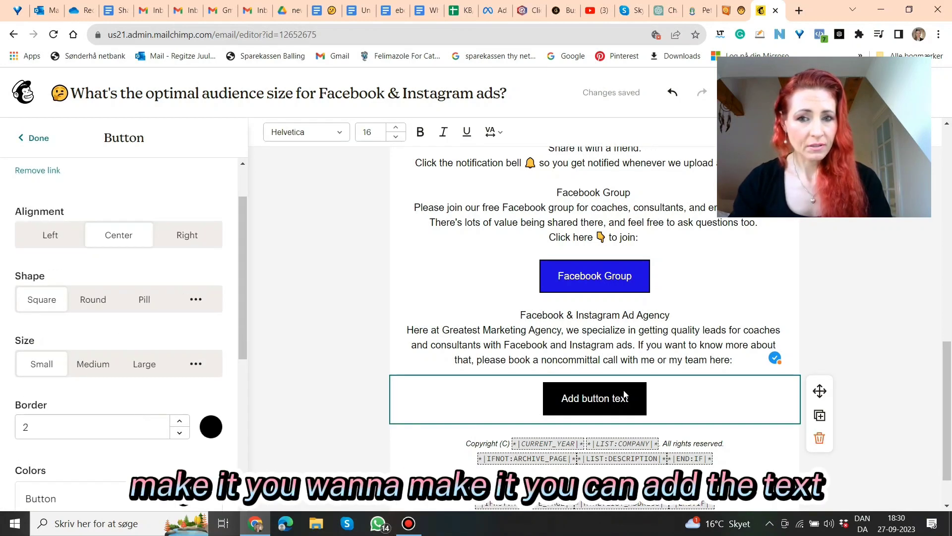
double_click(598, 398)
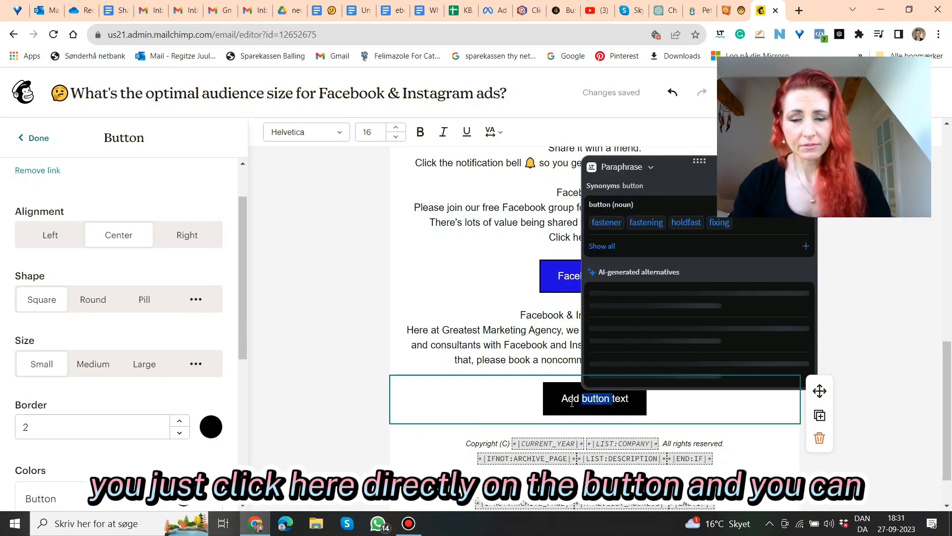
left_click(572, 404)
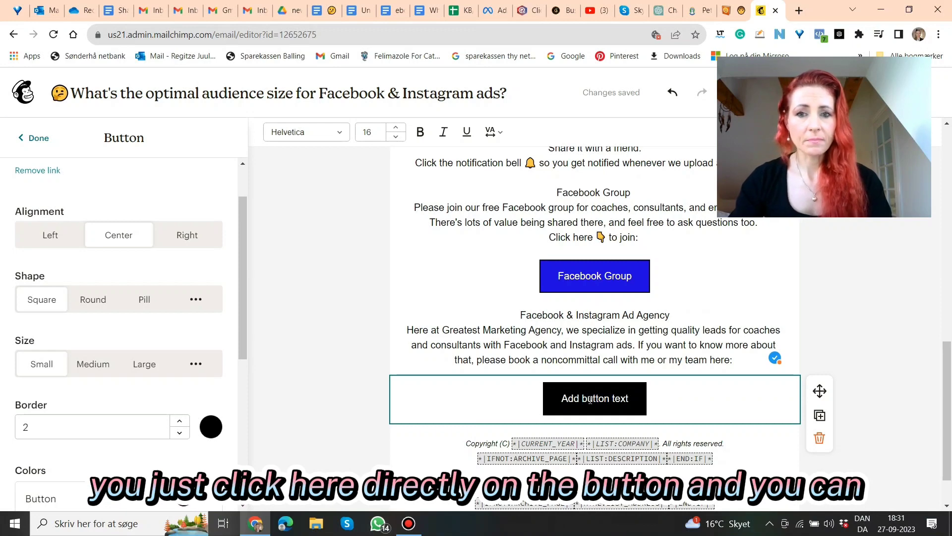
triple_click(591, 400)
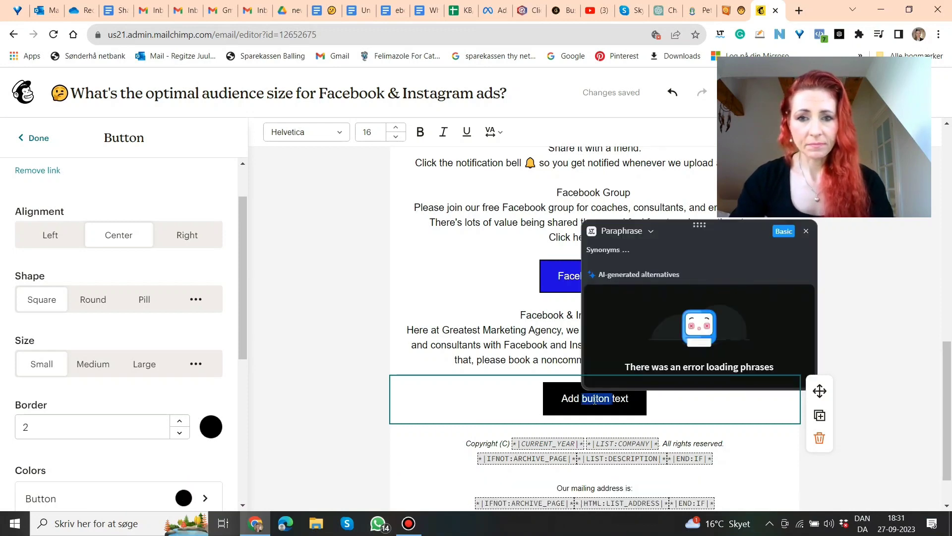
key("BackSpace")
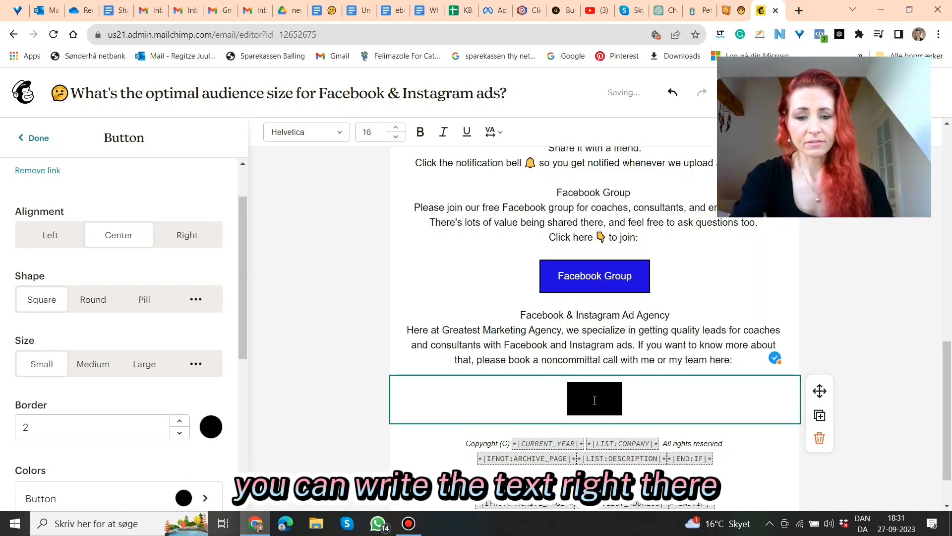
type("Boo")
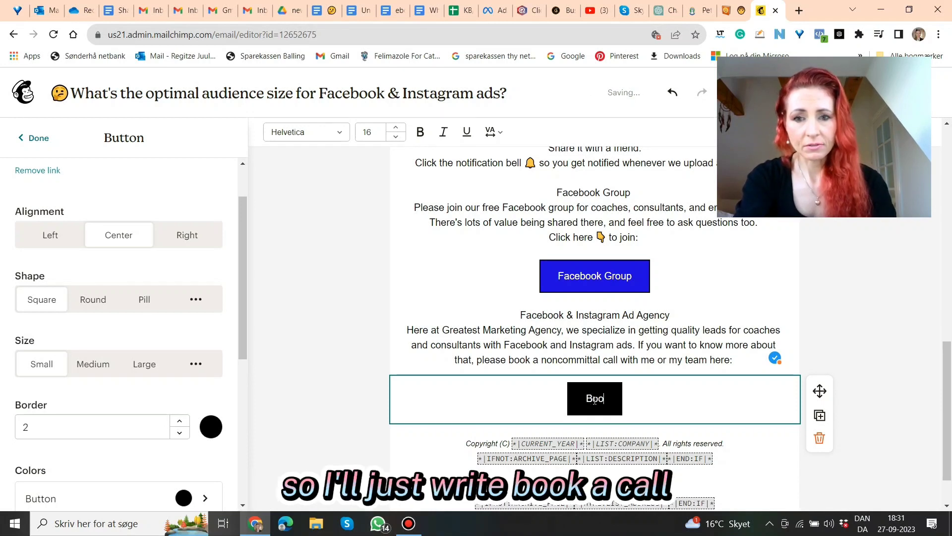
type("k A")
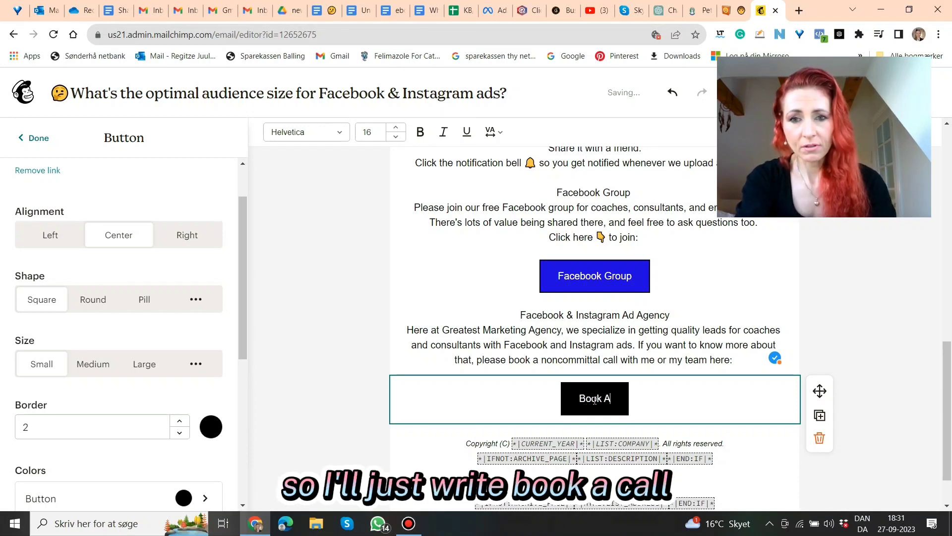
type(" Cfall")
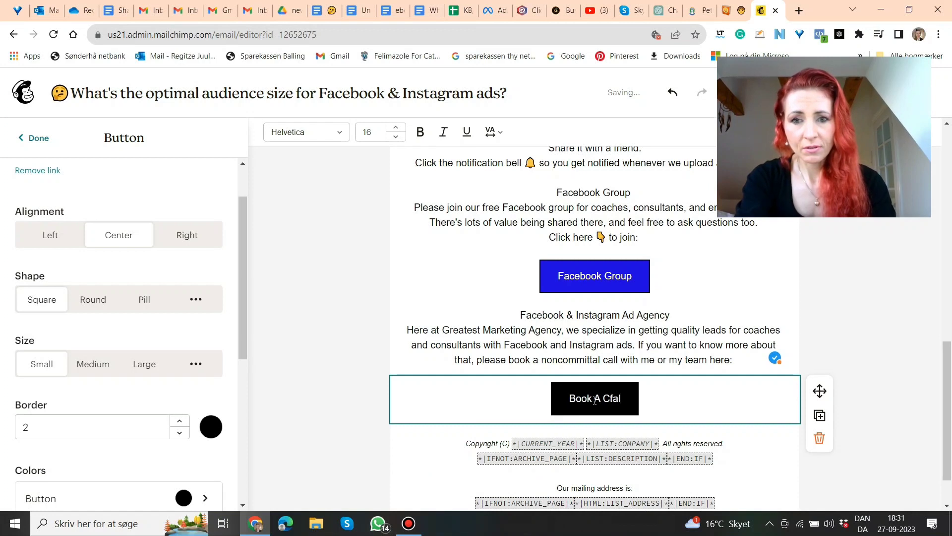
key("BackSpace")
key("BackSpace")
key("BackSpace")
key("BackSpace")
type("all")
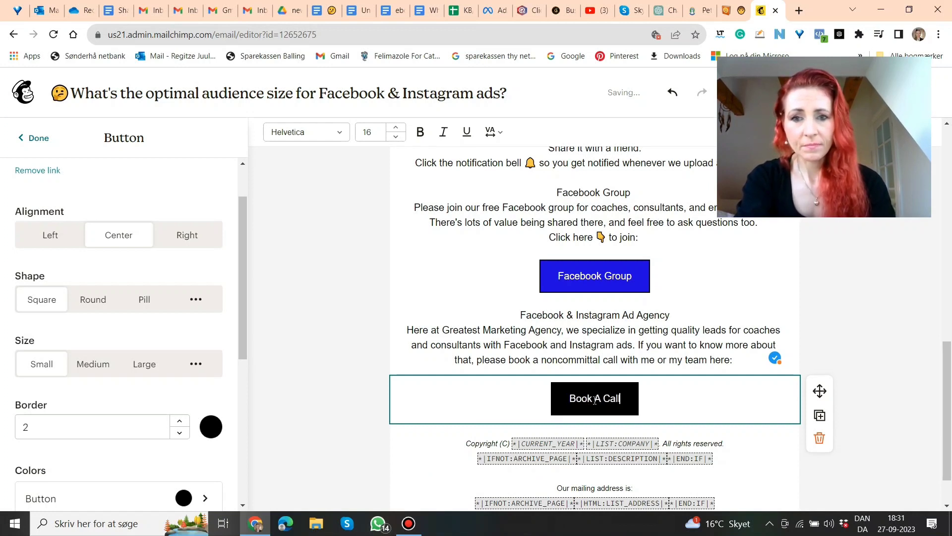
Insert the word "Free" before "Call" in the button's text.
key("Left")
key("Left")
key("Left")
key("Left")
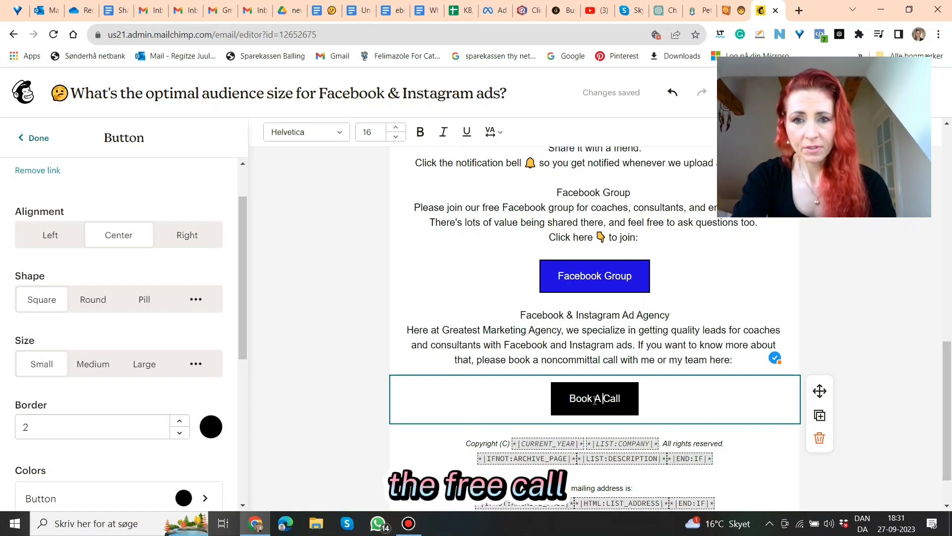
type("Fre")
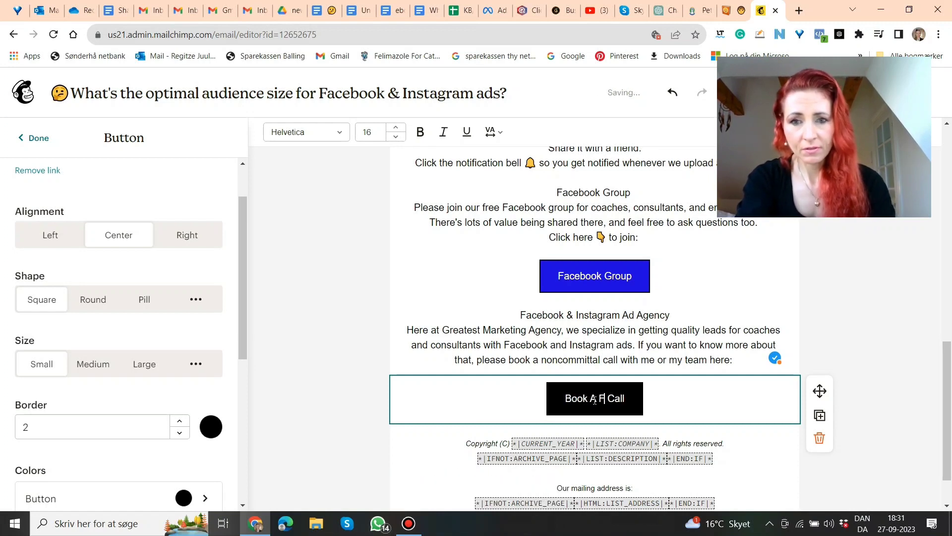
type("e")
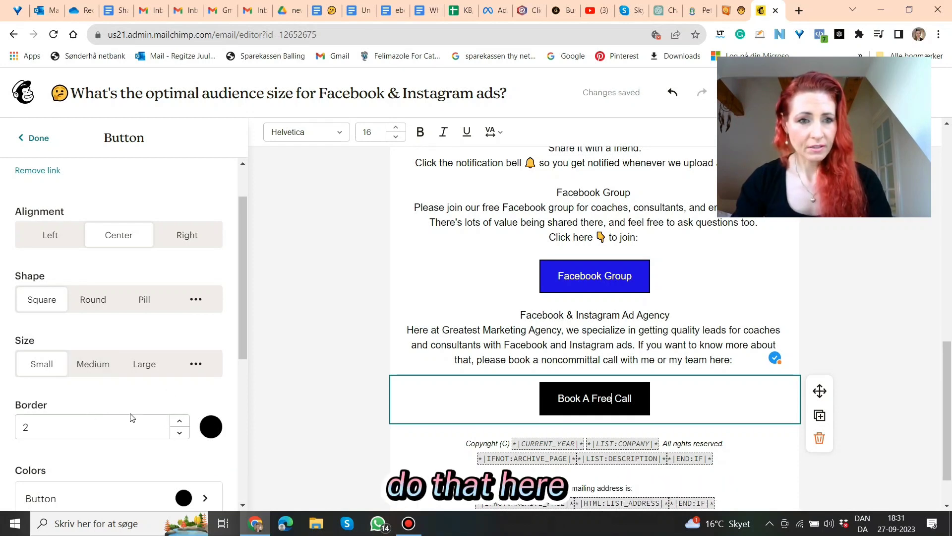
Set the booking button's fill colour to golden orange F8A60A and close the button settings.
scroll(131, 418, "down", 1)
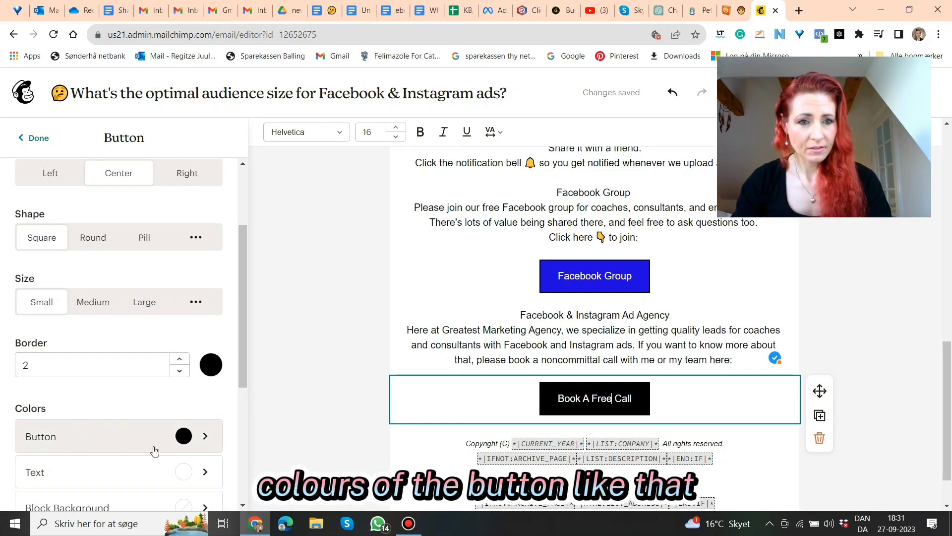
left_click(205, 438)
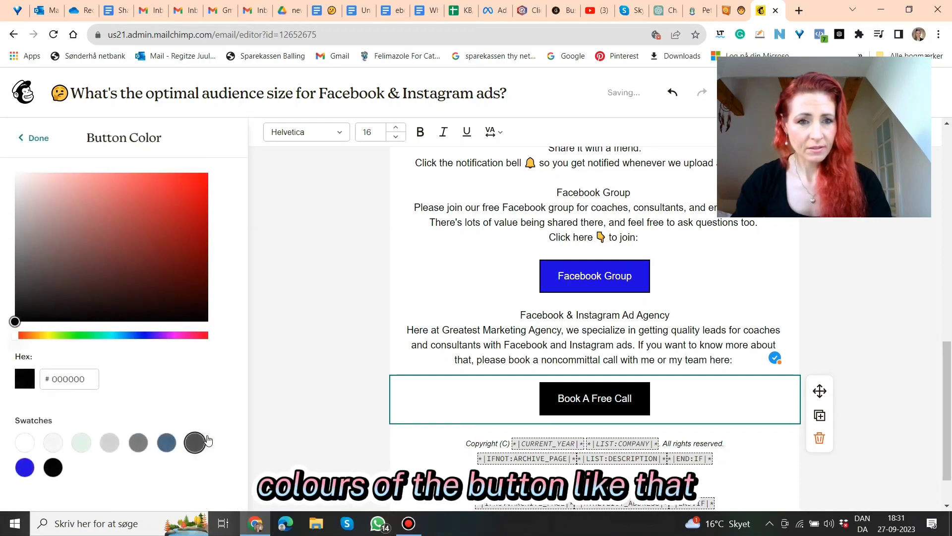
left_click(37, 338)
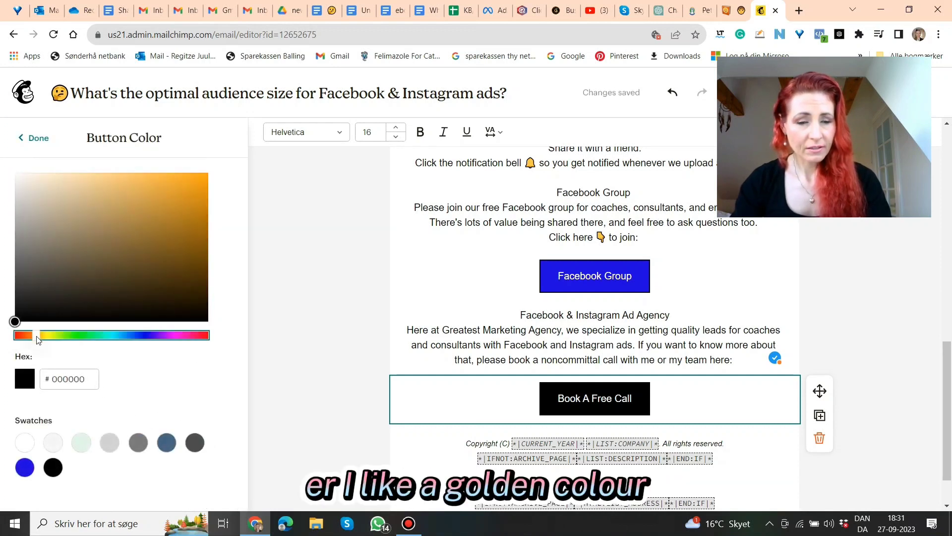
left_click(207, 179)
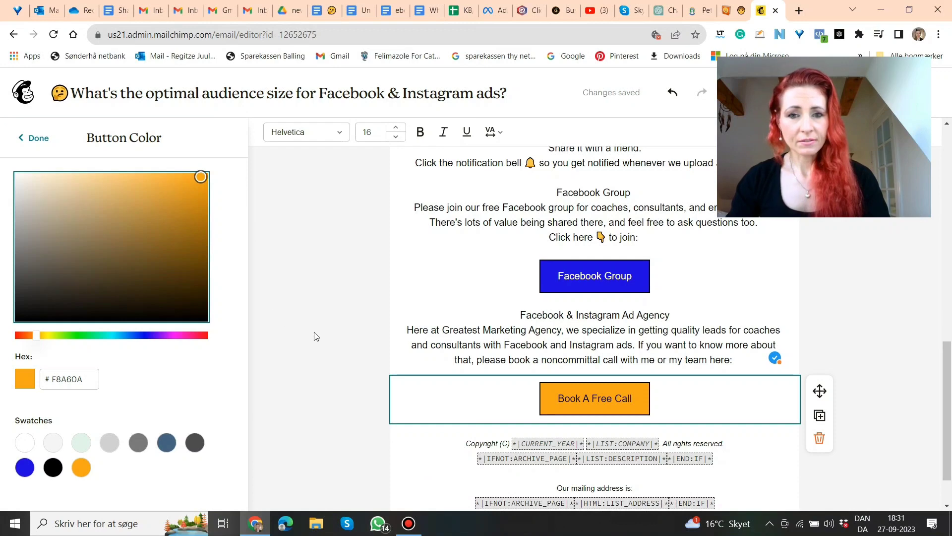
left_click(331, 340)
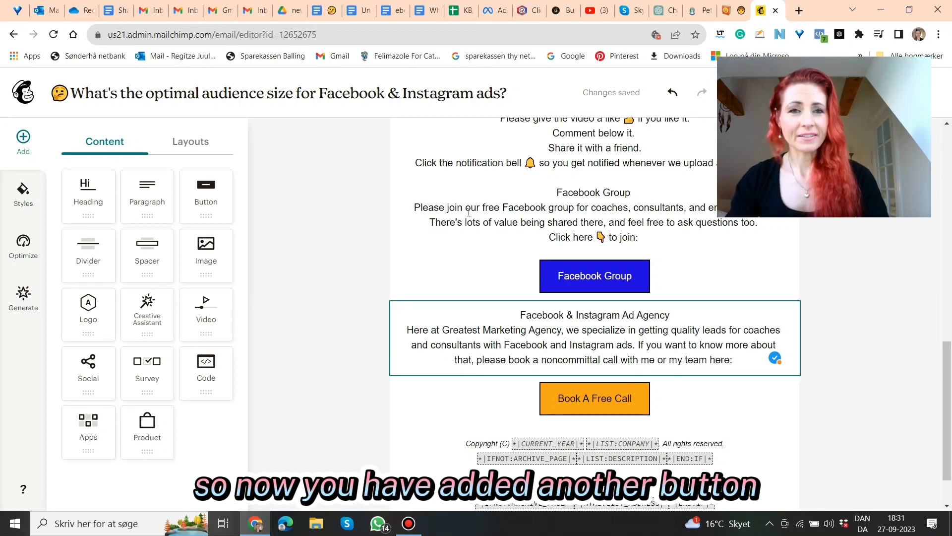
Switch to the email draft in Google Docs and copy everything from the Consultation heading through the signature and its picture.
left_click(337, 14)
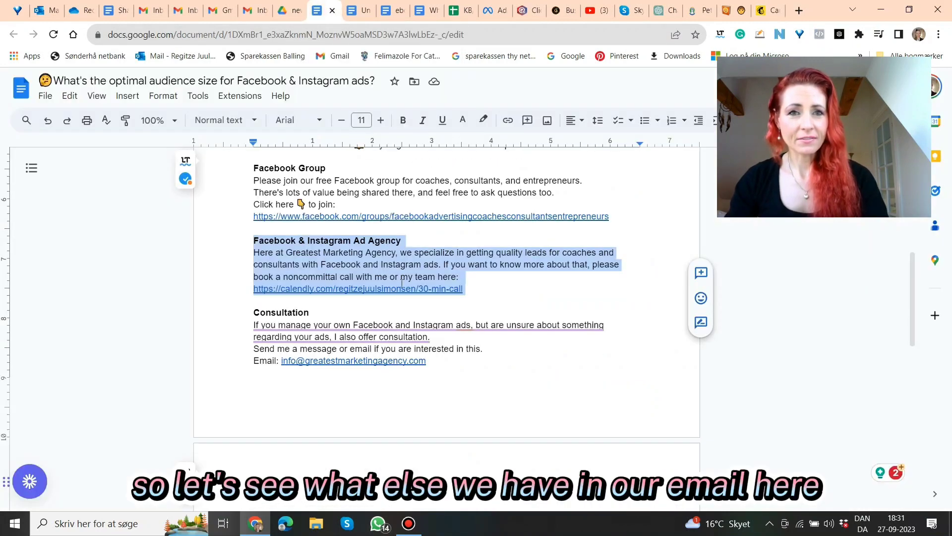
left_click(543, 296)
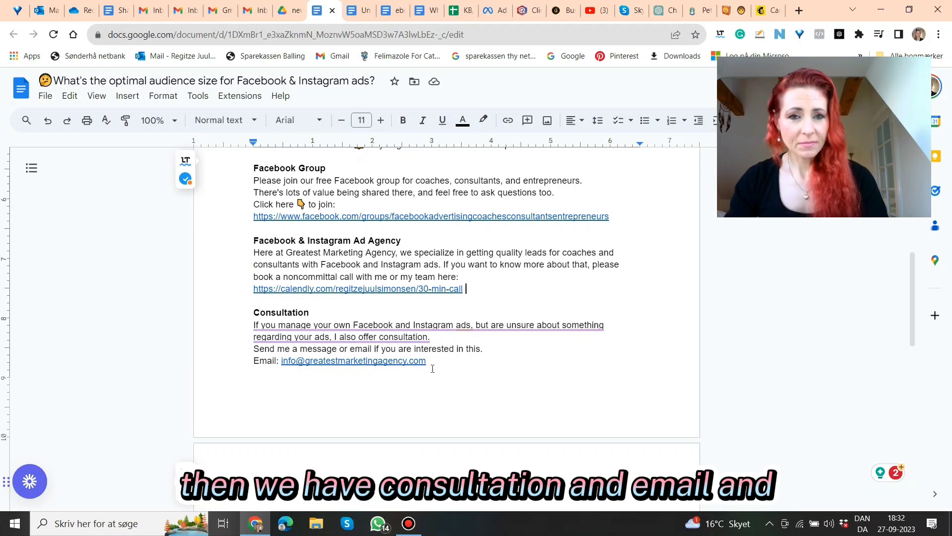
scroll(452, 370, "down", 1)
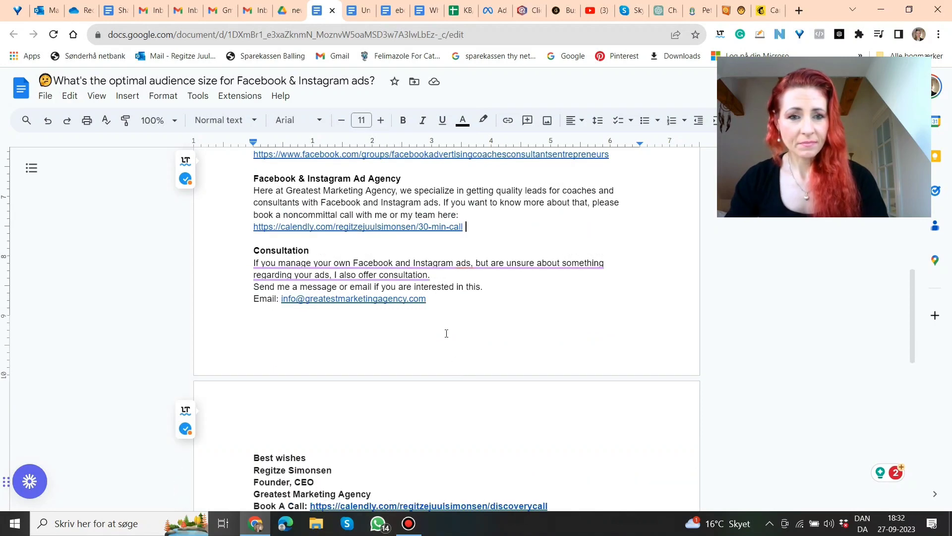
scroll(446, 332, "down", 1)
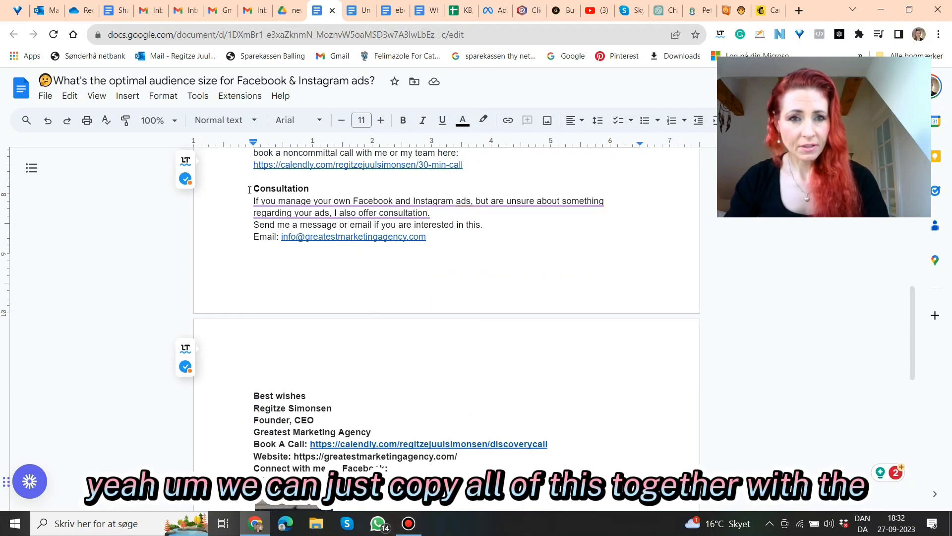
mouse_move(291, 200)
left_mouse_down()
mouse_move(446, 268)
mouse_move(412, 392)
mouse_move(491, 443)
mouse_move(489, 456)
mouse_move(521, 428)
left_mouse_up()
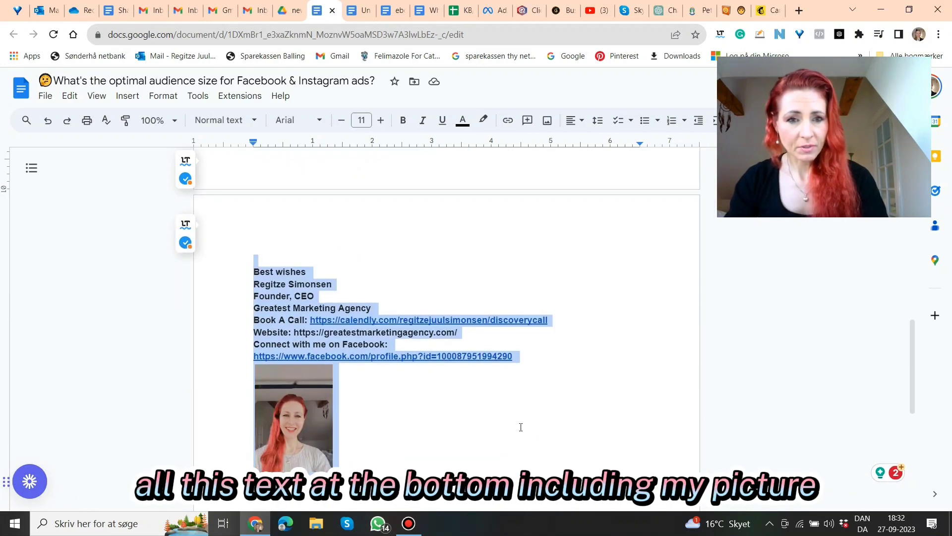
right_click(286, 303)
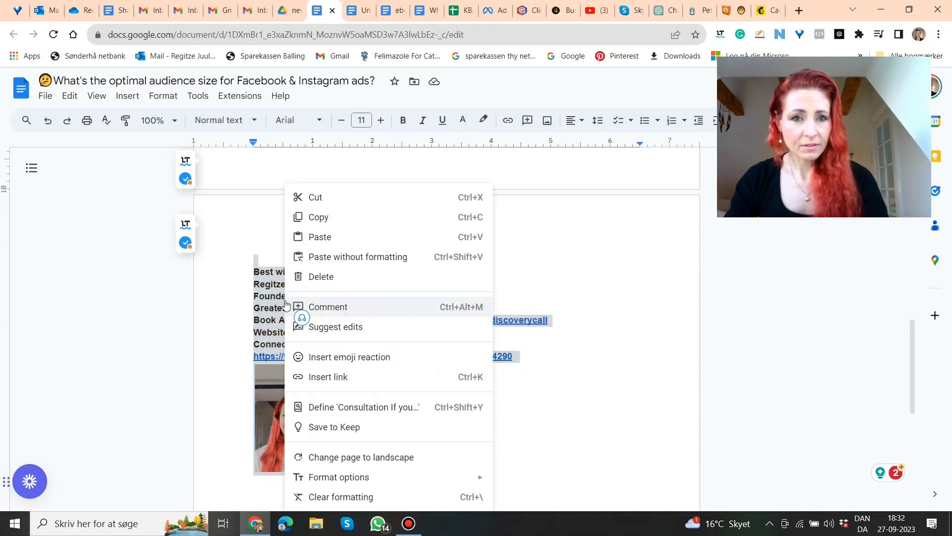
left_click(331, 219)
Back in Mailchimp, add a paragraph block under the orange booking button, paste the copied text, and delete the empty lines above Consultation.
left_click(769, 11)
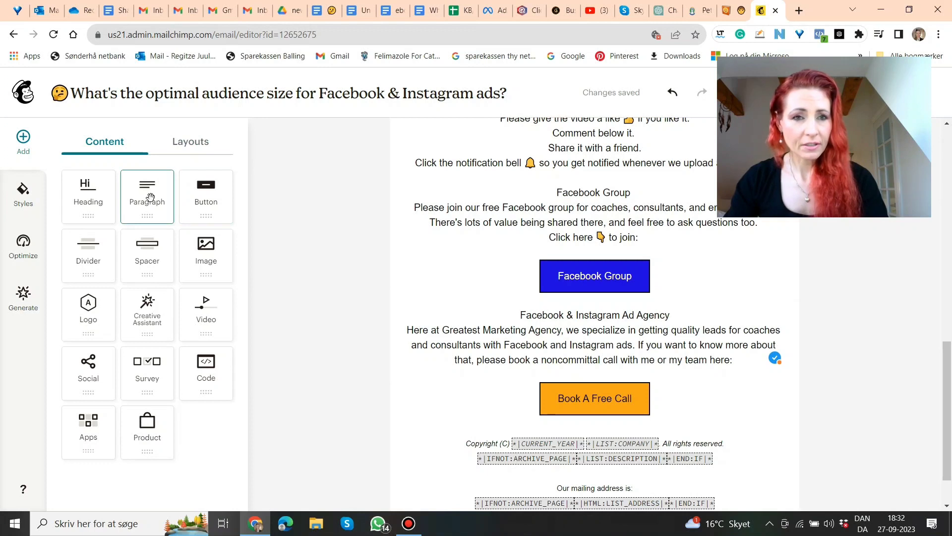
left_click_drag(150, 197, 444, 420)
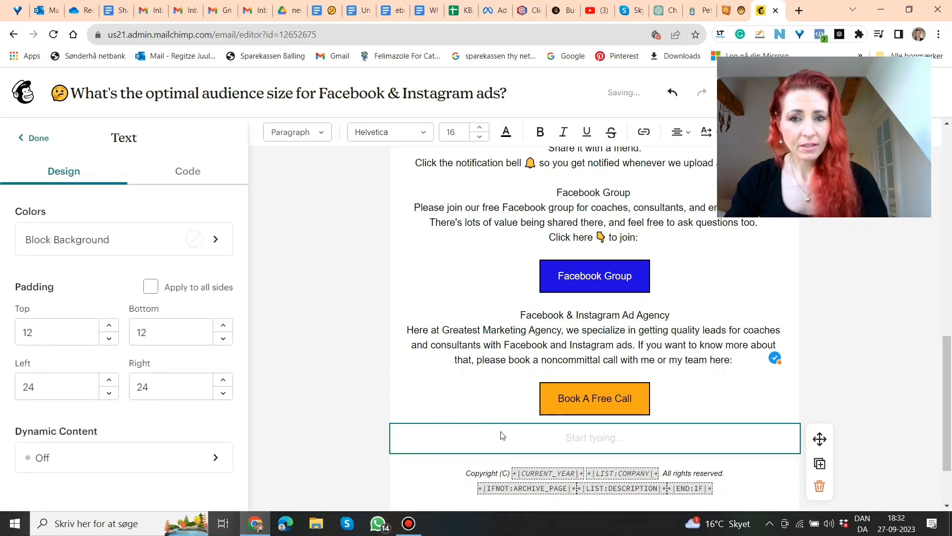
right_click(597, 438)
left_click(646, 314)
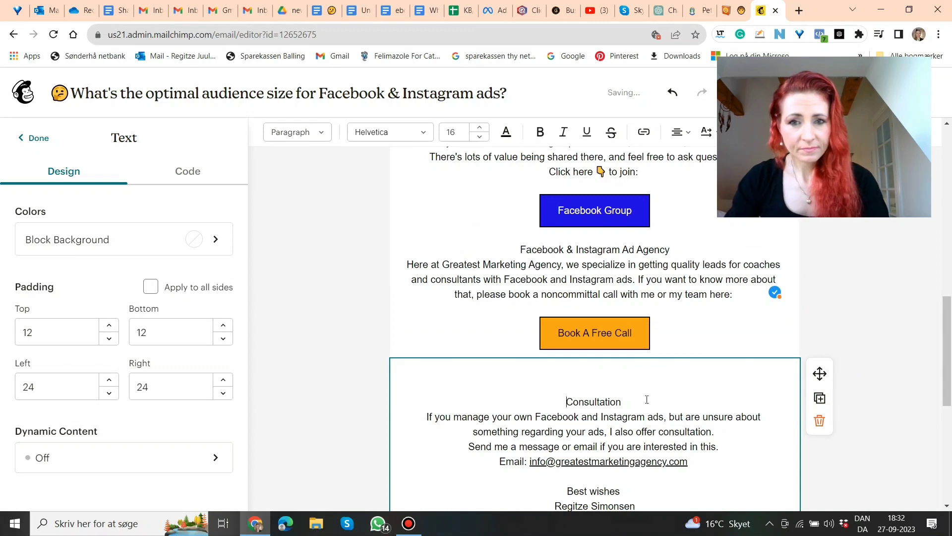
key("BackSpace")
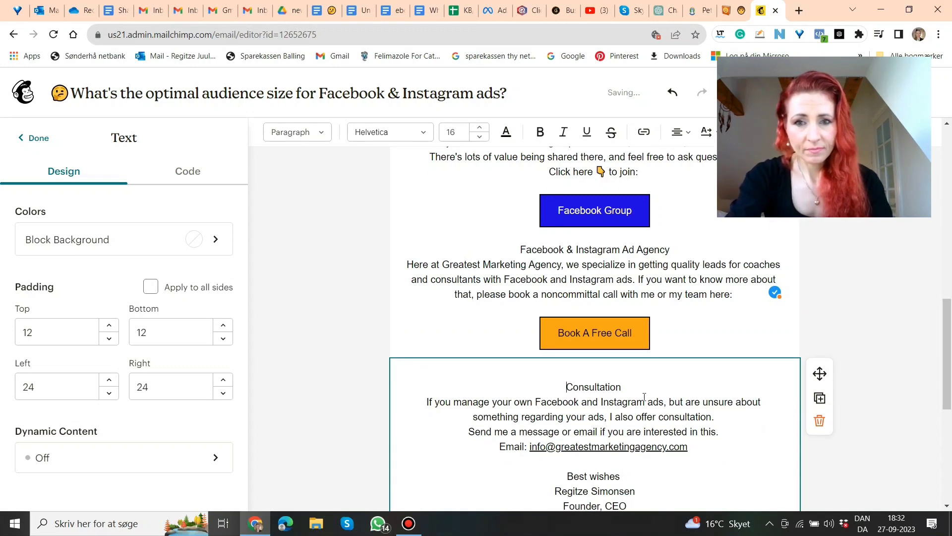
key("BackSpace")
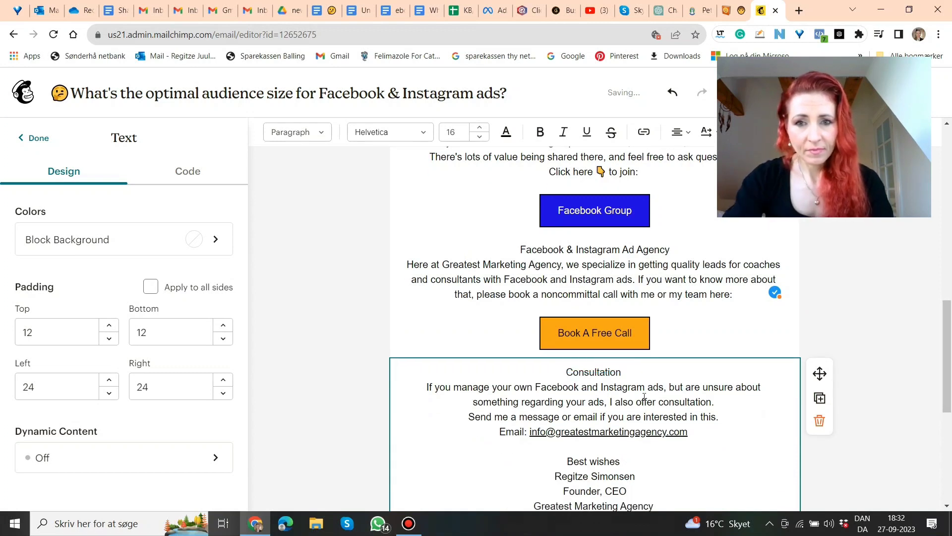
Make the "Consultation" and "Facebook & Instagram Ad Agency" headings bold, then close the text block settings.
left_click(628, 371)
left_click_drag(626, 371, 554, 378)
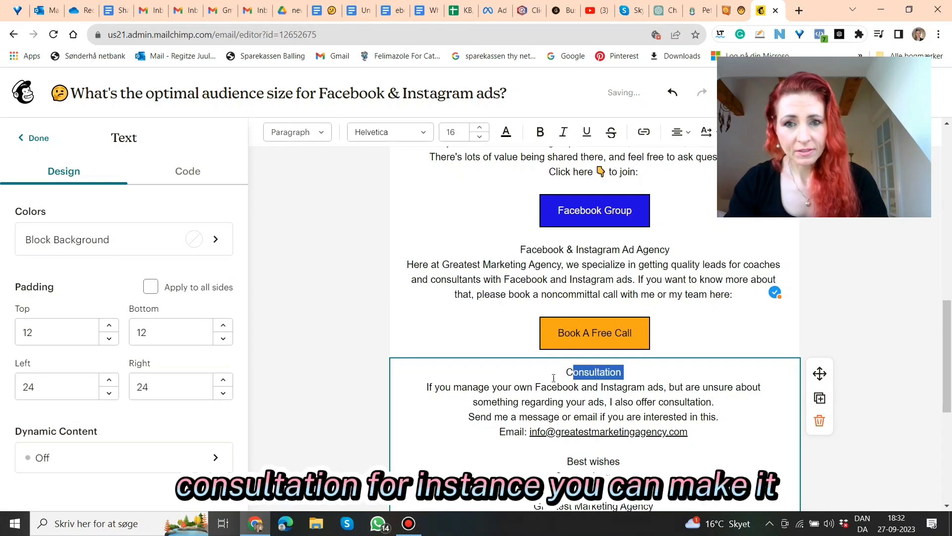
left_click(541, 132)
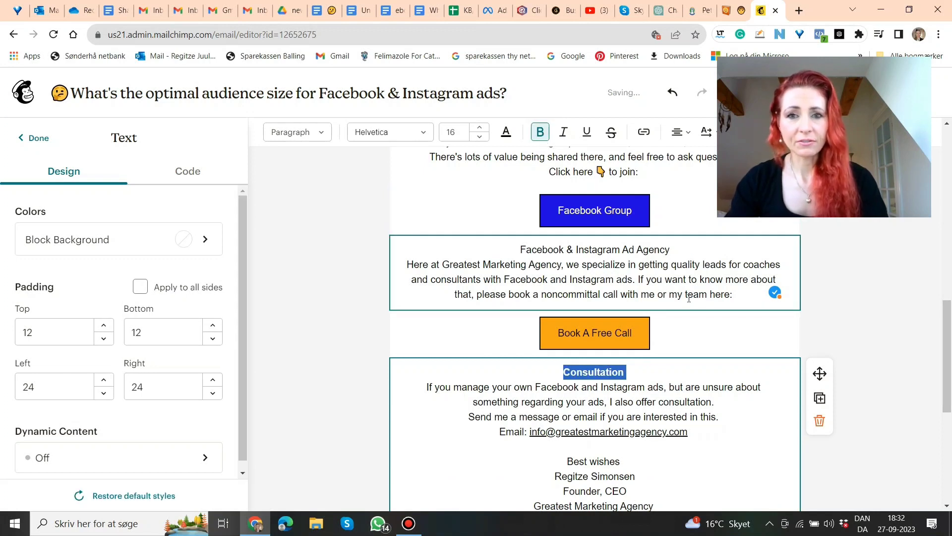
left_click(681, 249)
left_click_drag(675, 249, 520, 249)
left_click(540, 132)
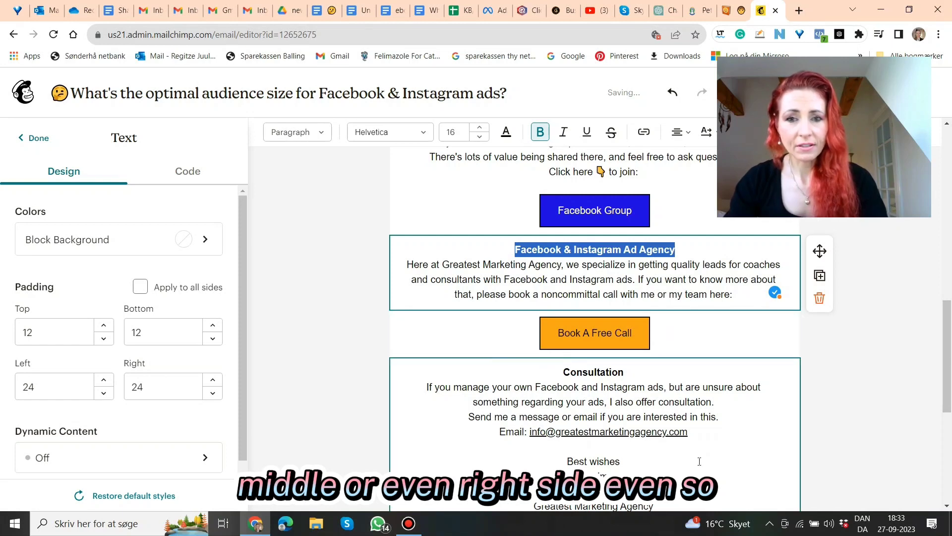
scroll(724, 446, "down", 2)
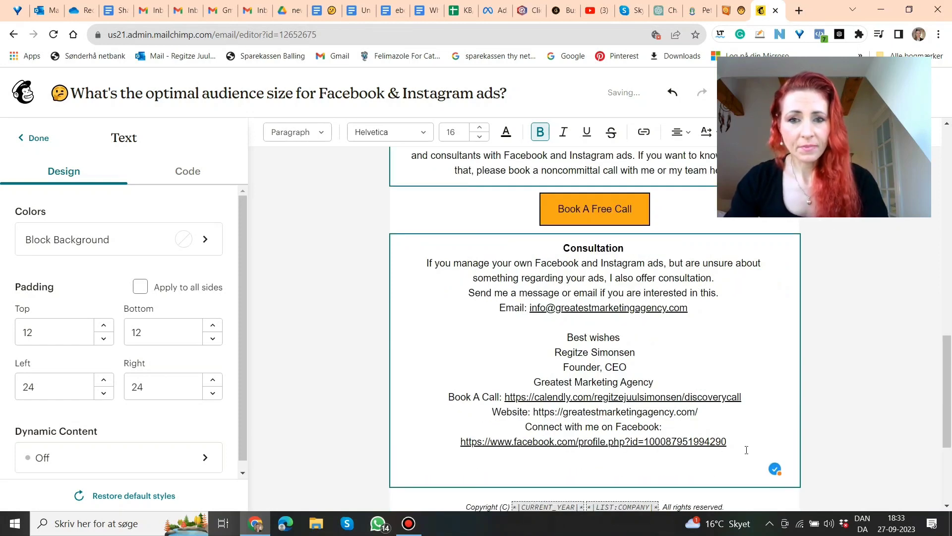
scroll(747, 449, "down", 2)
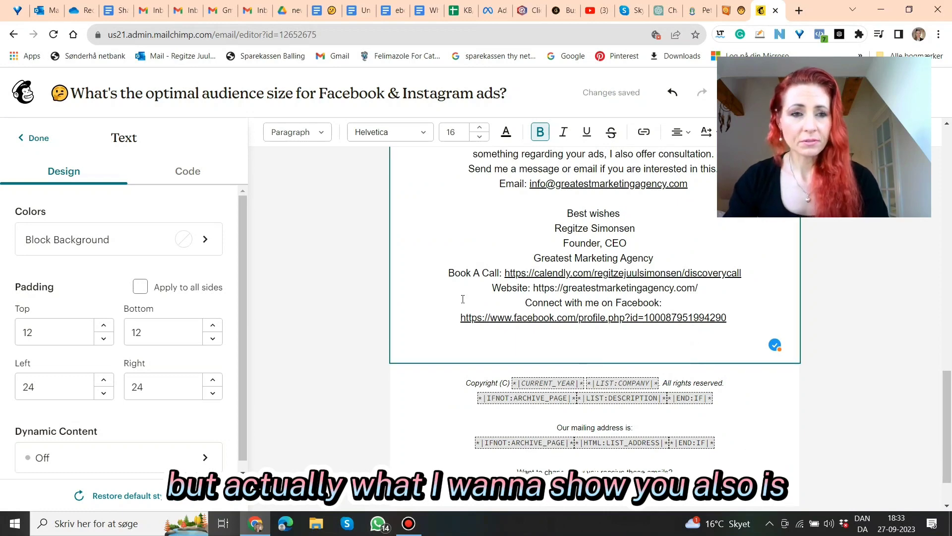
left_click(374, 297)
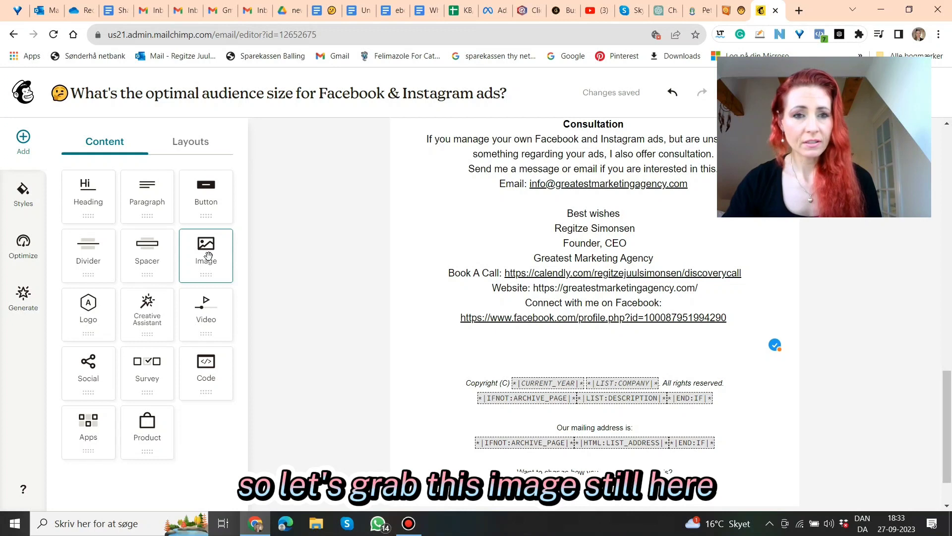
Add an image block below the signature text, and delete the pasted Facebook profile link and the empty lines around it.
left_click_drag(208, 255, 452, 343)
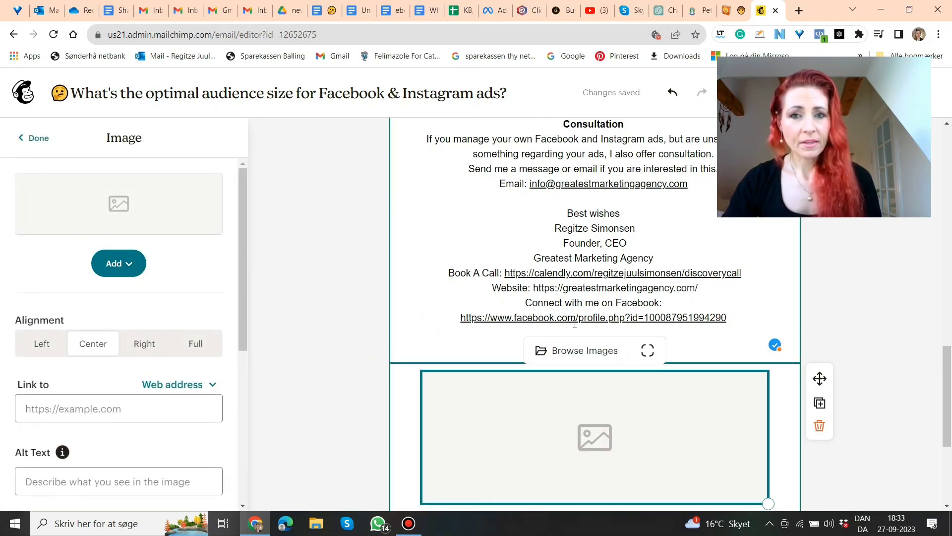
left_click(730, 315)
left_click(731, 317)
left_click_drag(717, 315, 451, 316)
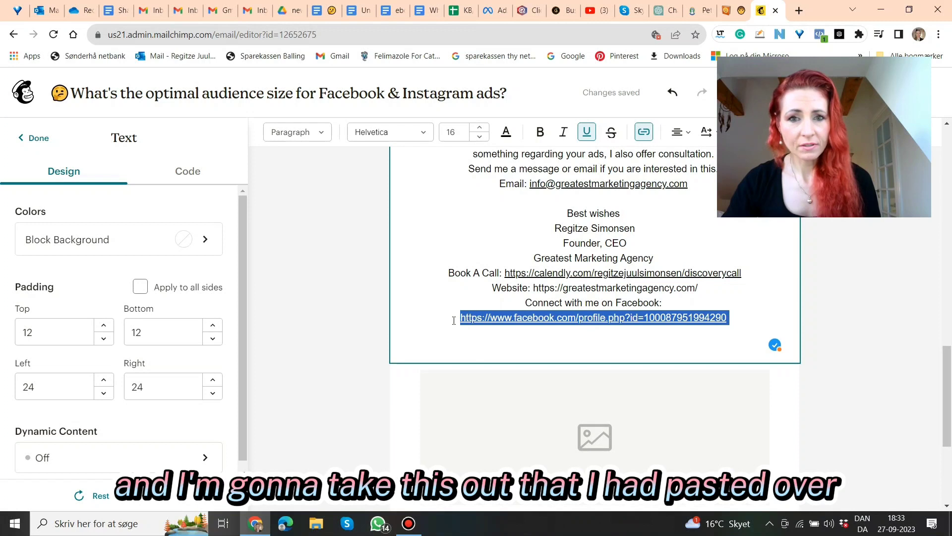
key("BackSpace")
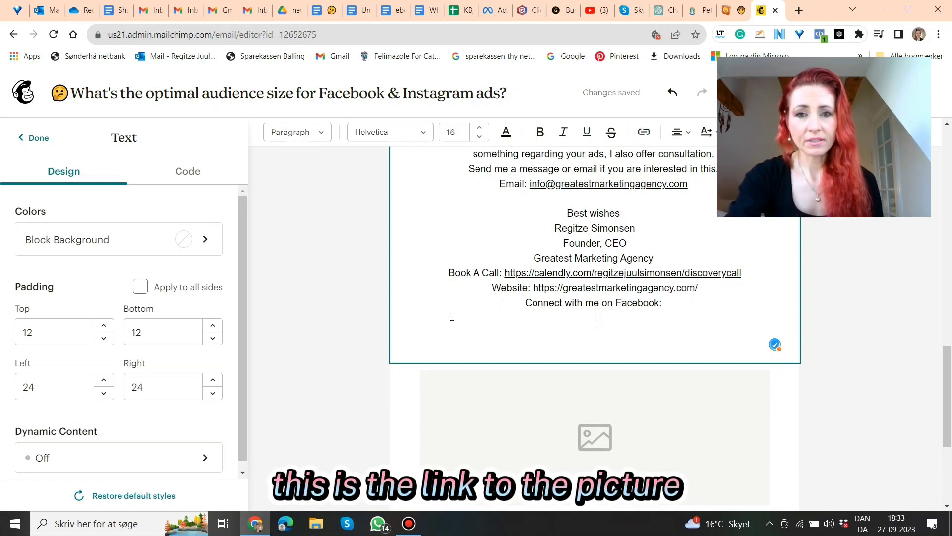
key("Return")
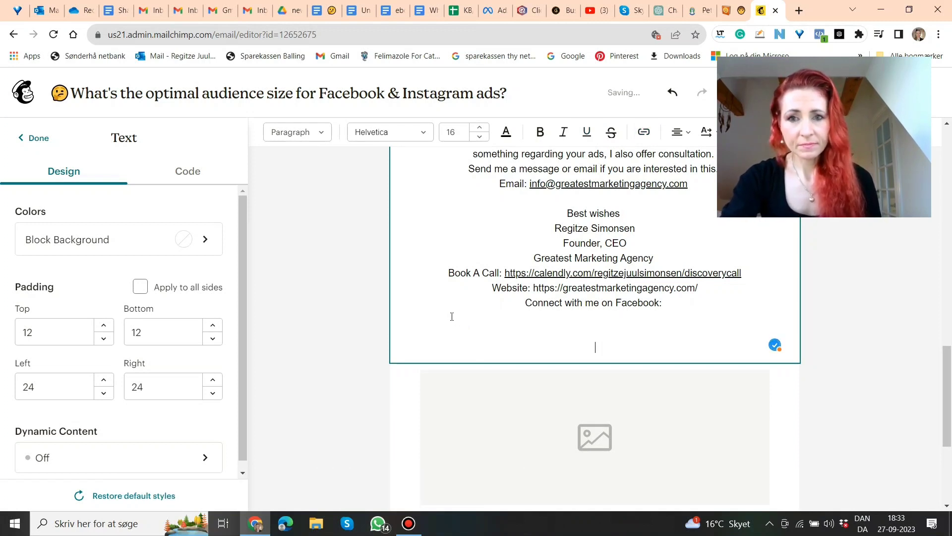
key("BackSpace")
key("BackSpace")
key("BackSpace")
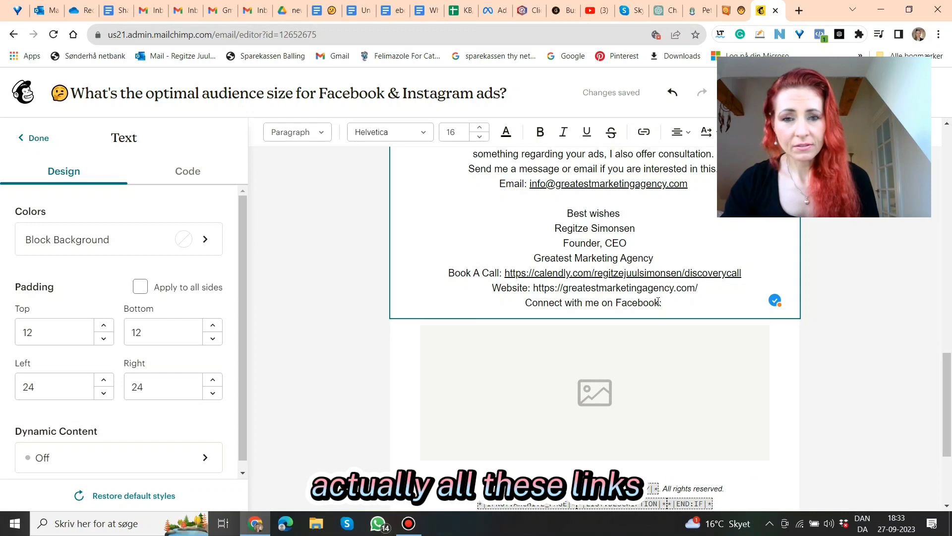
Delete the Book A Call, Website and Connect with me on Facebook lines so the signature ends at Greatest Marketing Agency.
left_click_drag(660, 303, 566, 303)
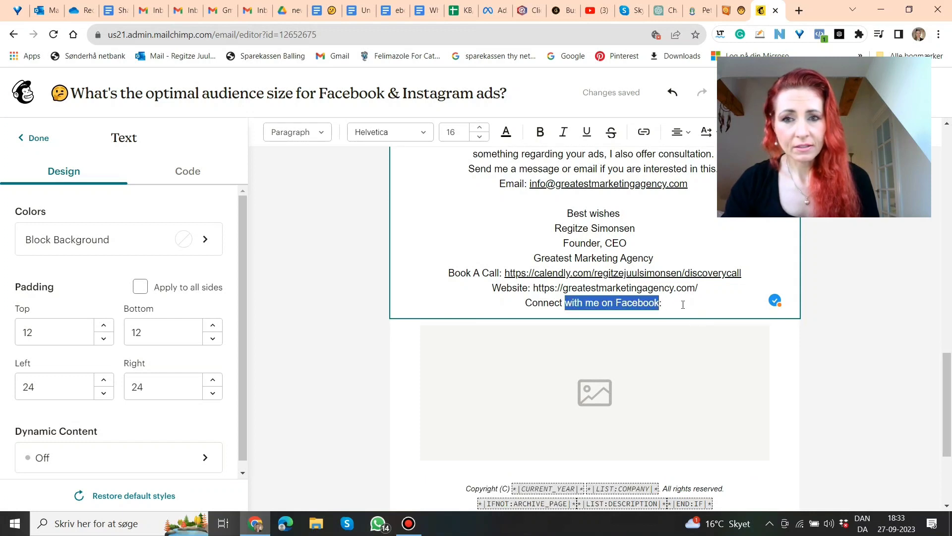
left_click_drag(665, 303, 440, 276)
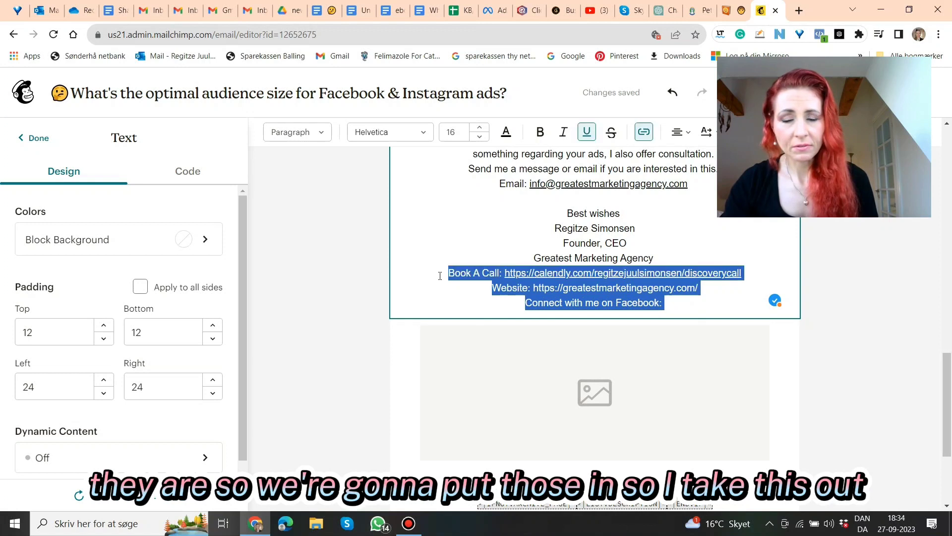
key("BackSpace")
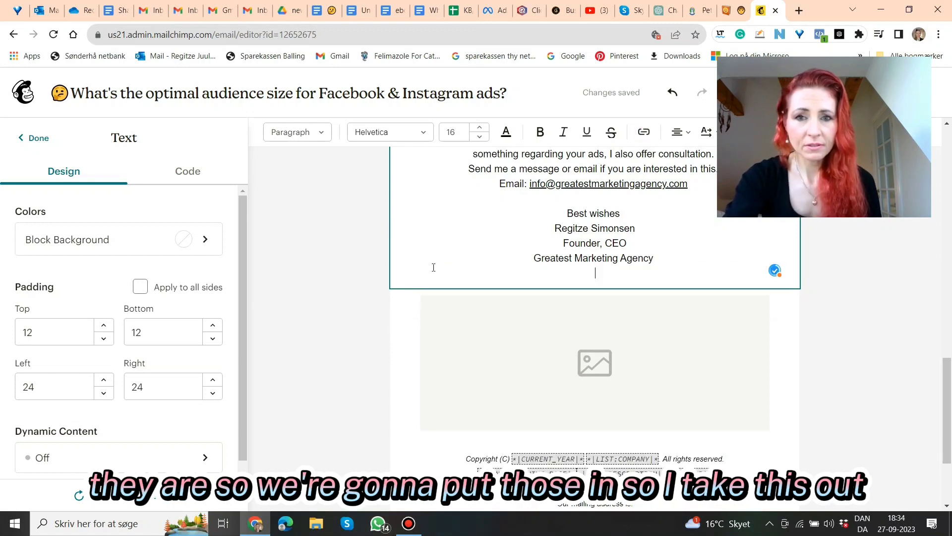
key("BackSpace")
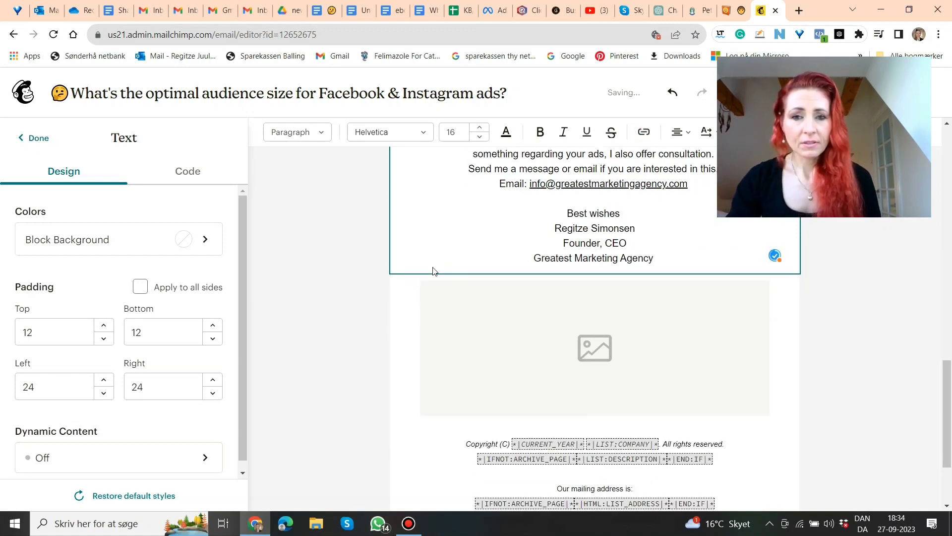
Fill the empty image block under the signature with the large smiling portrait photo from My Files in the content studio.
left_click(500, 324)
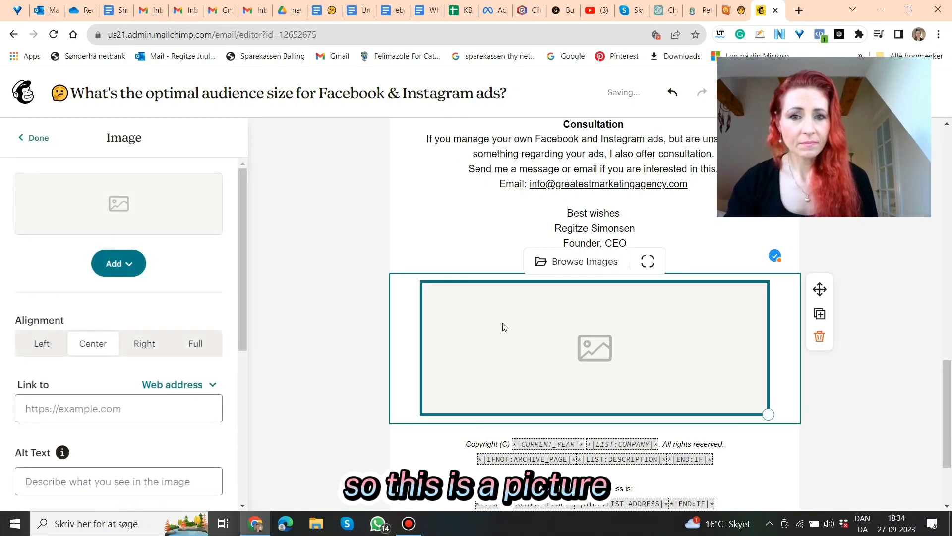
left_click(118, 265)
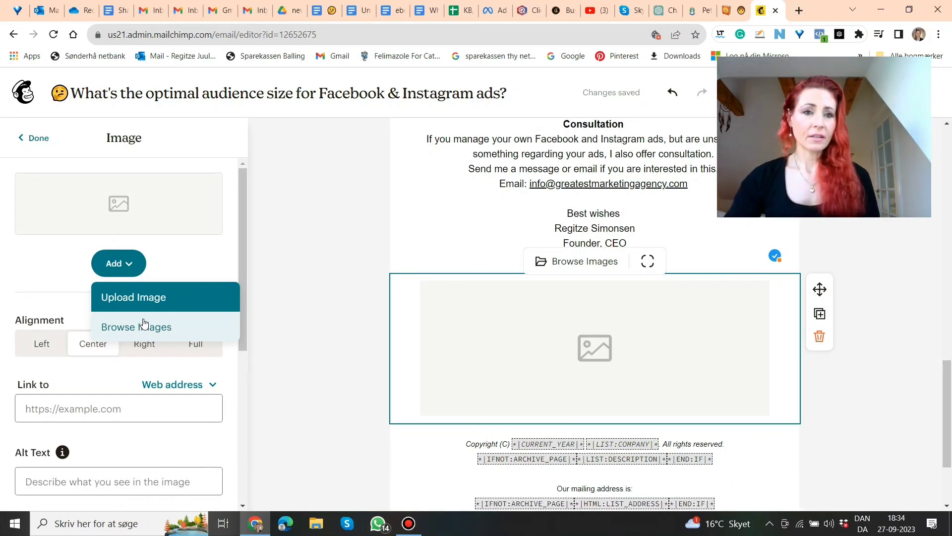
left_click(130, 328)
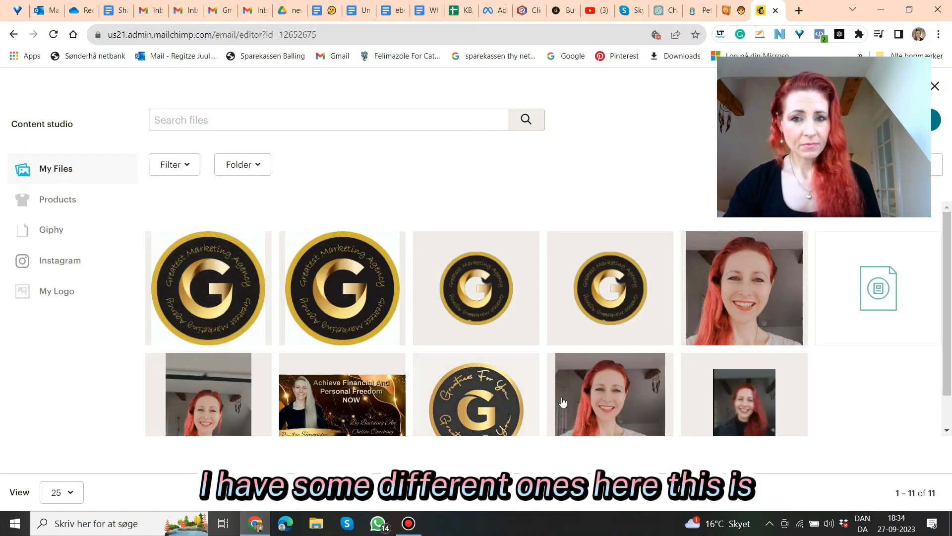
left_click(740, 305)
left_click(741, 306)
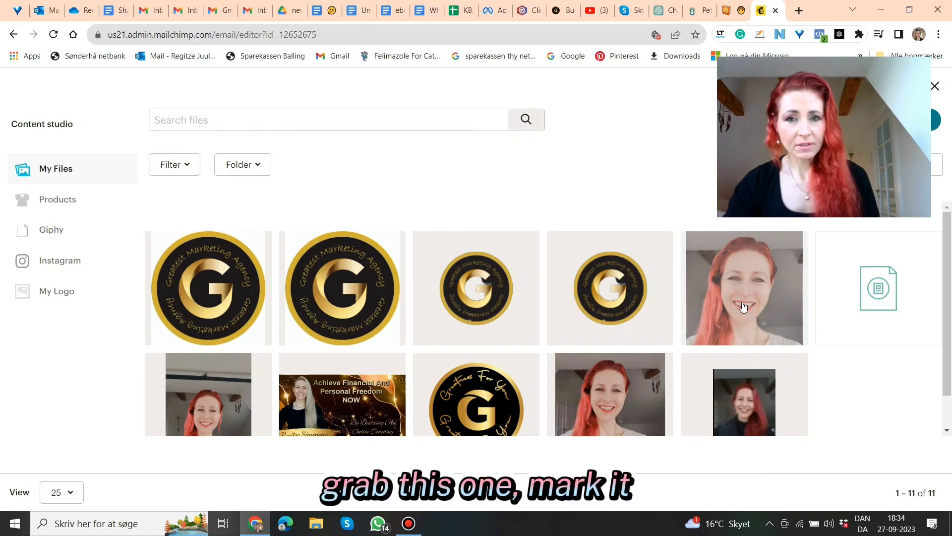
left_click(743, 307)
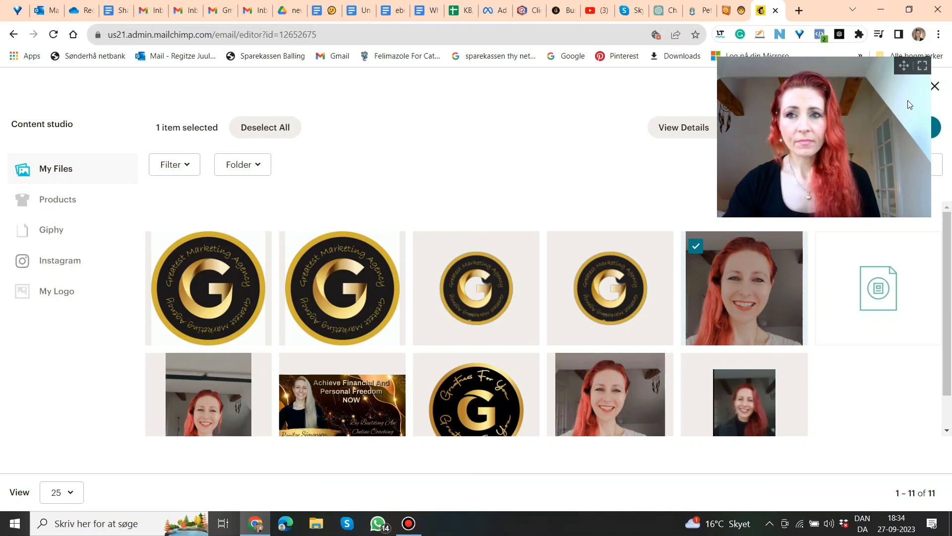
left_click_drag(903, 67, 923, 225)
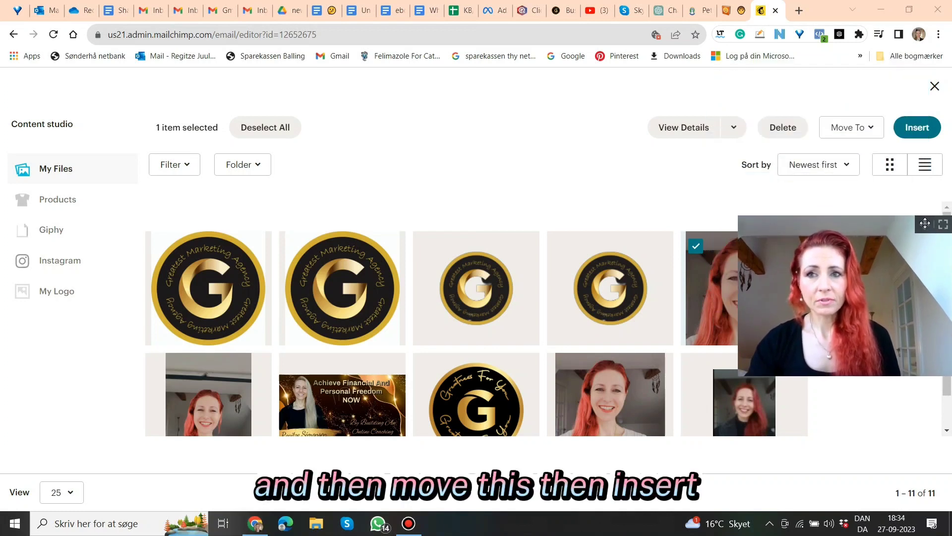
left_click(921, 133)
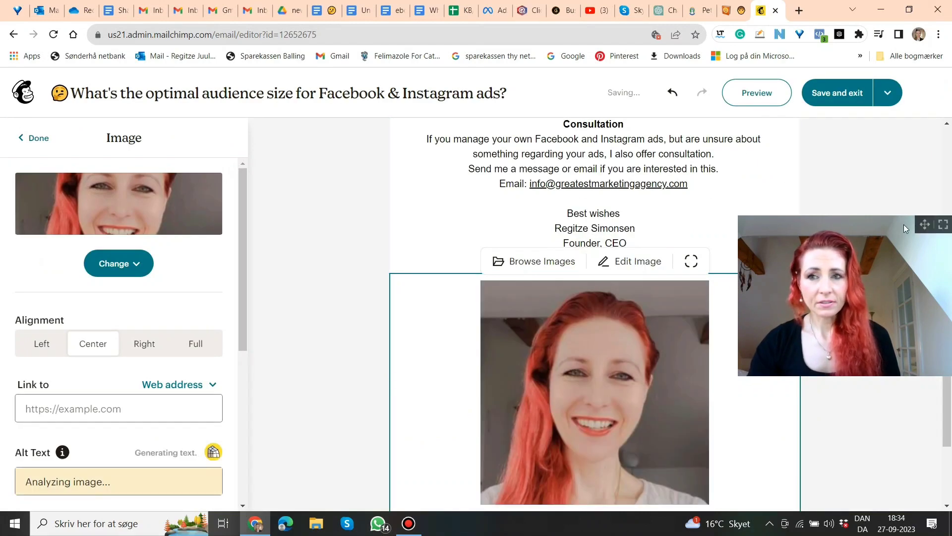
left_click_drag(925, 222, 919, 108)
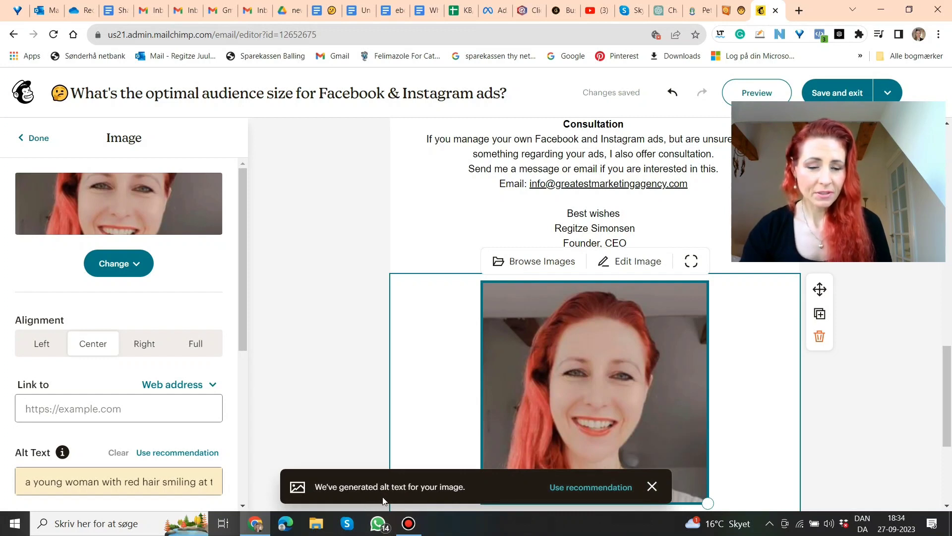
Dismiss the alt text notice and shrink the portrait under the signature to about half its width.
left_click(653, 487)
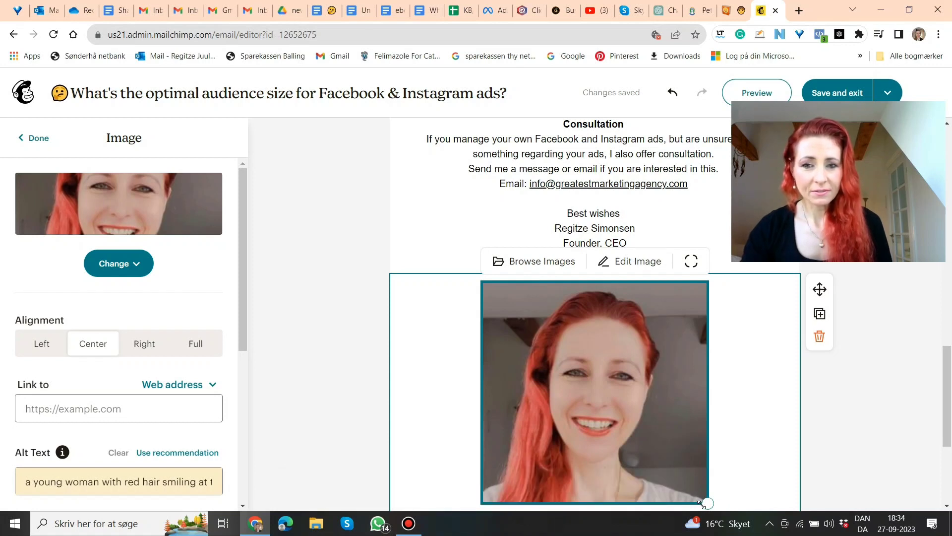
left_click_drag(707, 503, 606, 310)
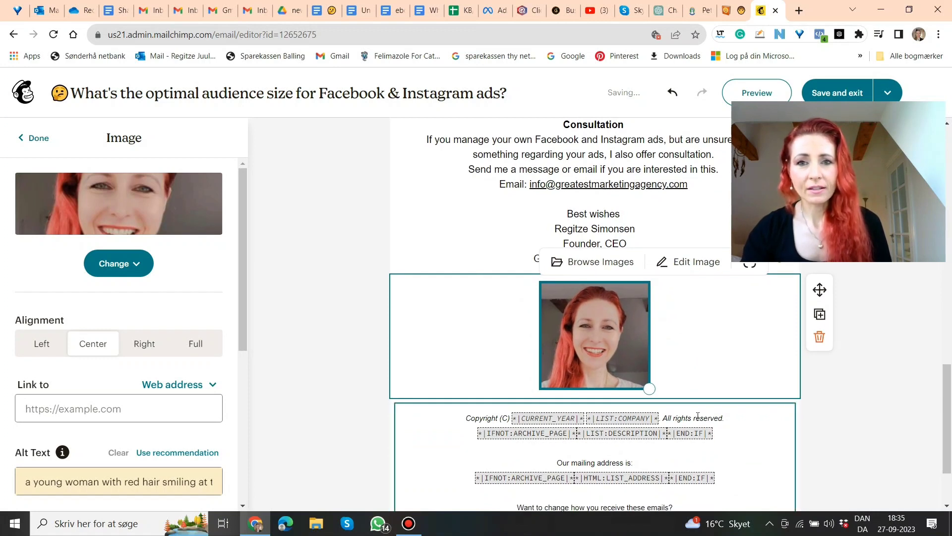
left_click(488, 225)
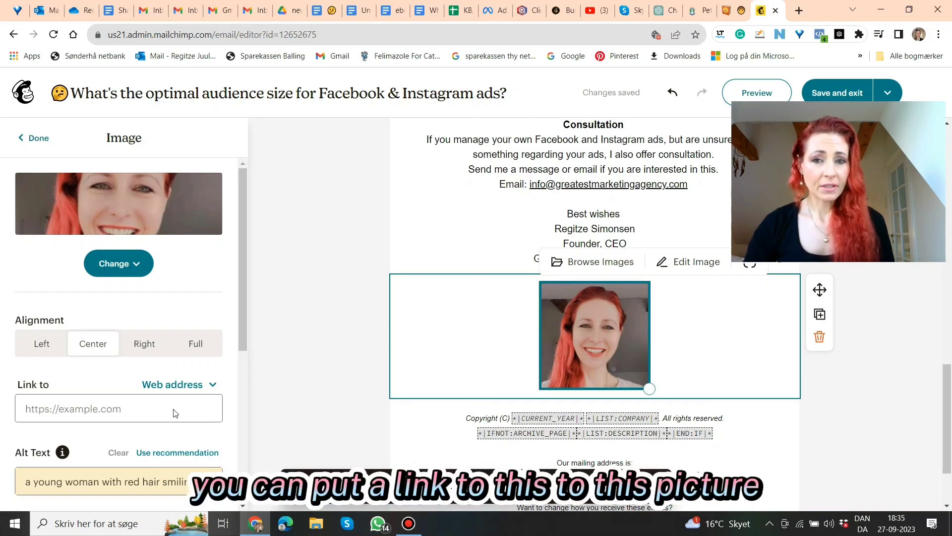
Accept the suggested alt text "a young woman with red hair smiling at the camera" for the portrait and close the image settings.
left_click(76, 408)
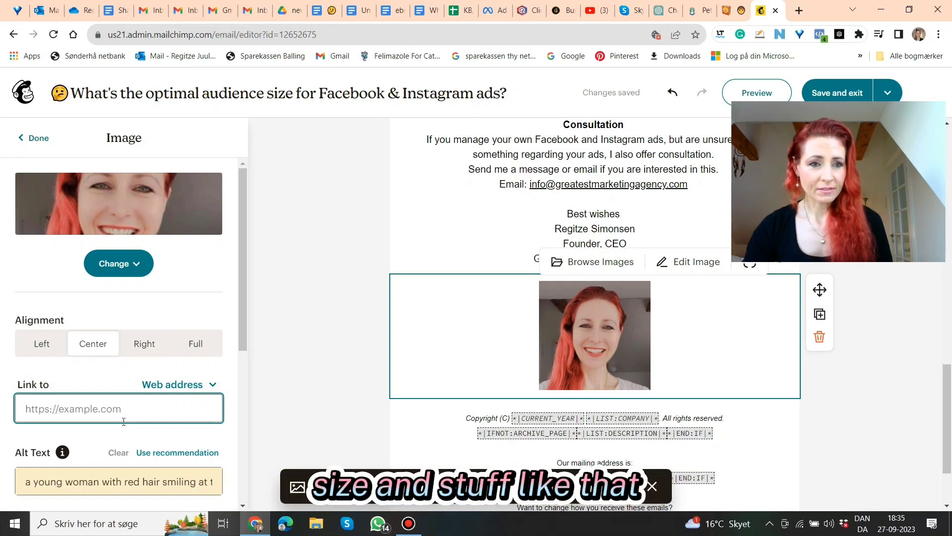
left_click(67, 485)
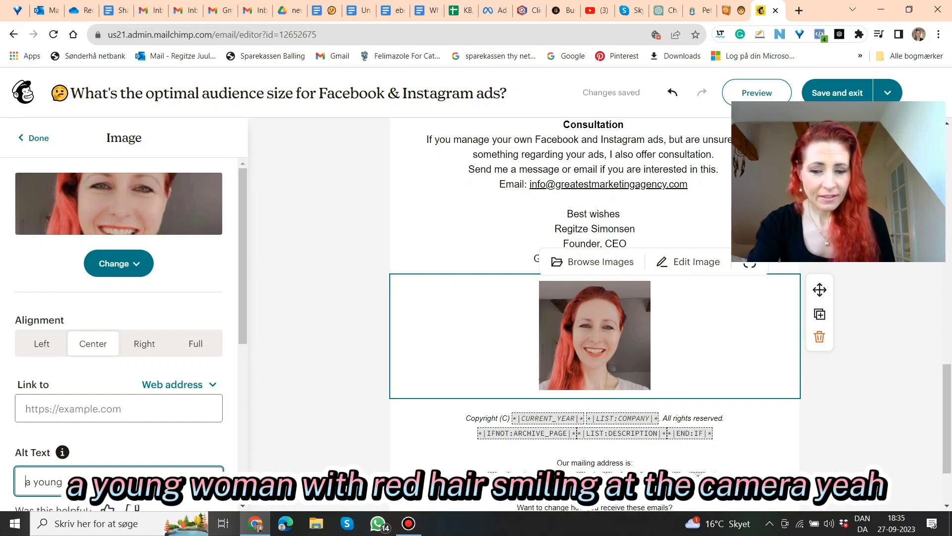
key("Right")
key("Right")
key("Right")
key("Right")
key("Right")
key("Right")
key("Right")
key("Right")
key("Right")
key("Right")
key("Right")
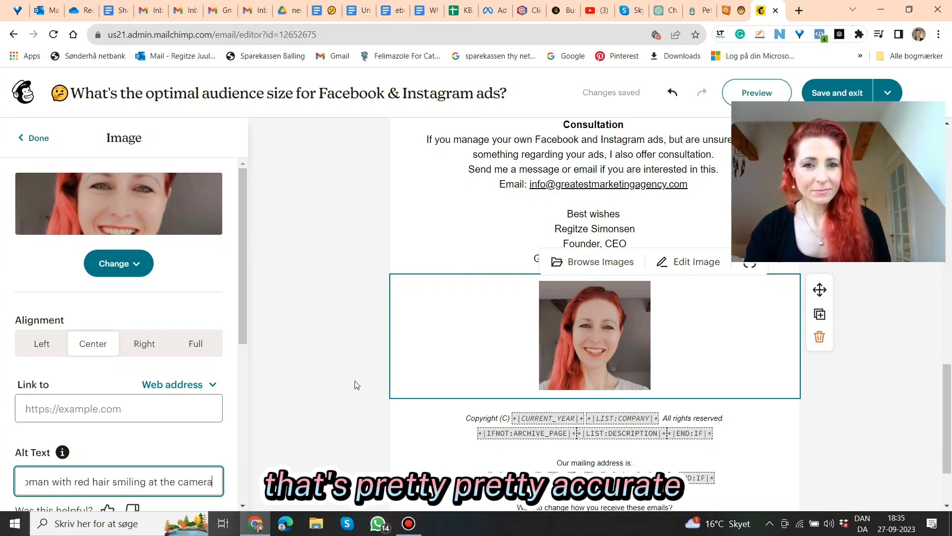
left_click(318, 393)
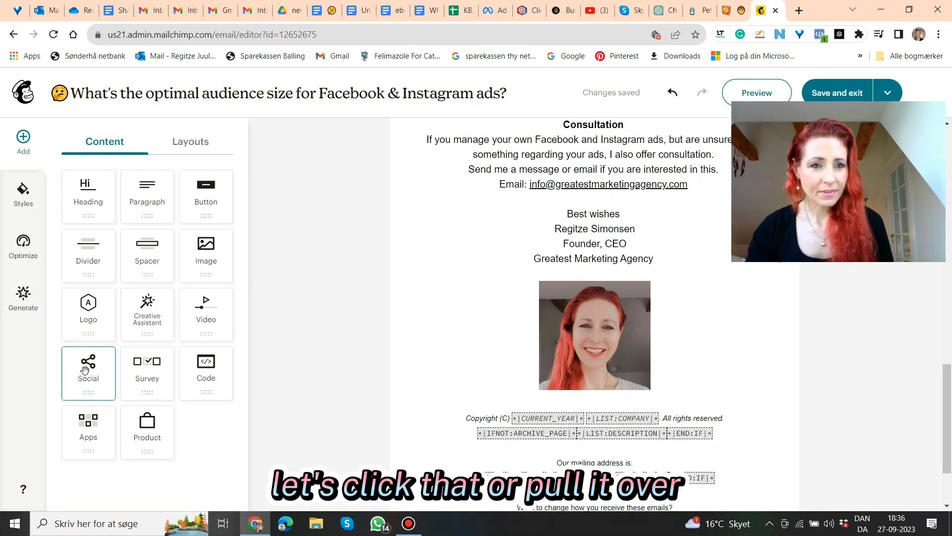
Add a Social block below the portrait and extend it with an Email link and a Website link.
left_click_drag(85, 370, 461, 385)
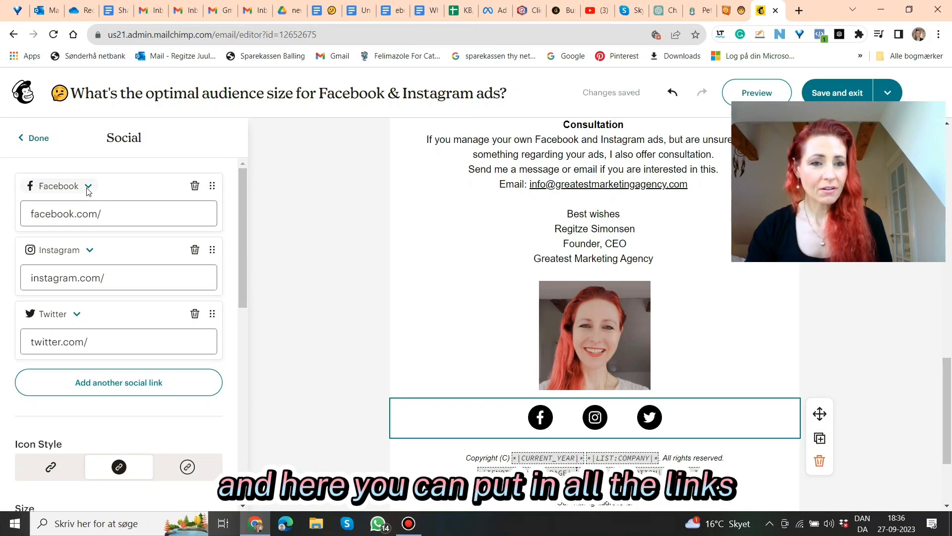
left_click(127, 383)
scroll(148, 397, "down", 3)
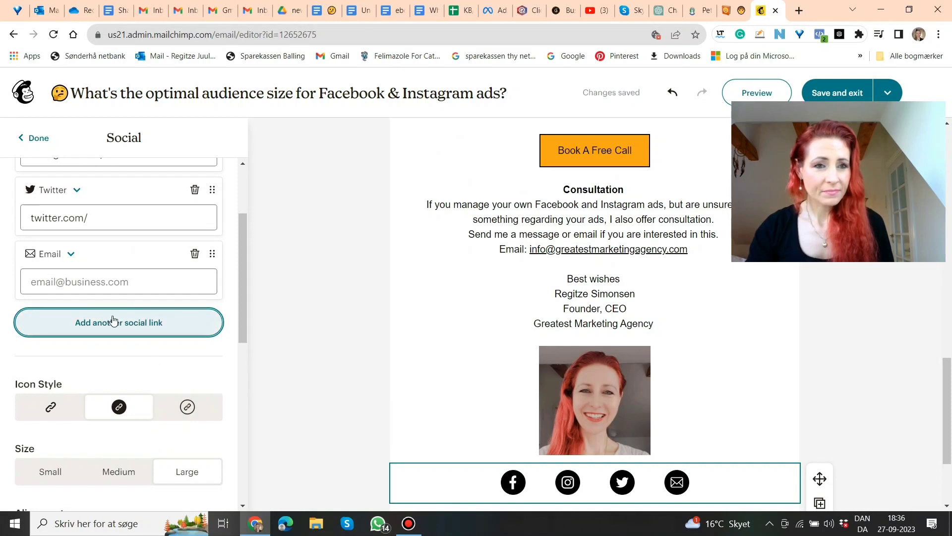
scroll(114, 319, "up", 3)
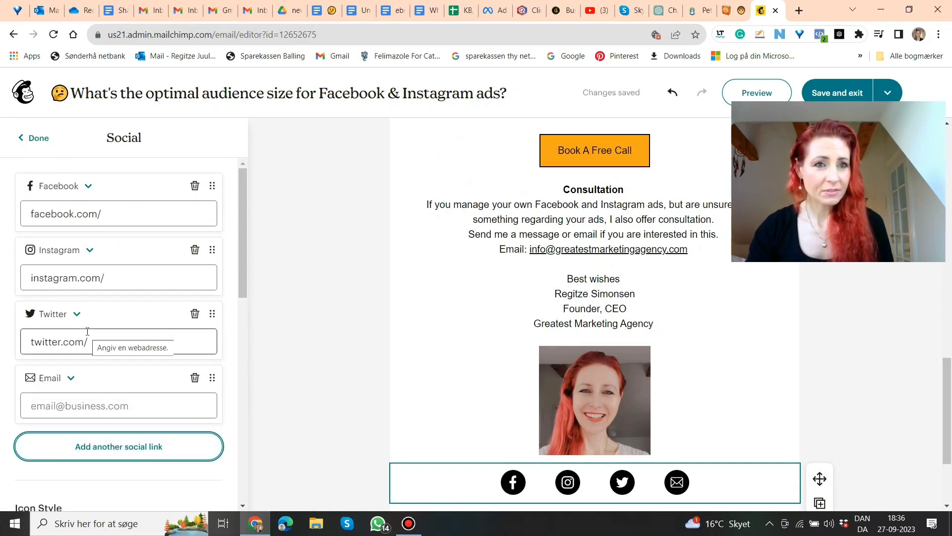
left_click(114, 448)
scroll(115, 450, "down", 1)
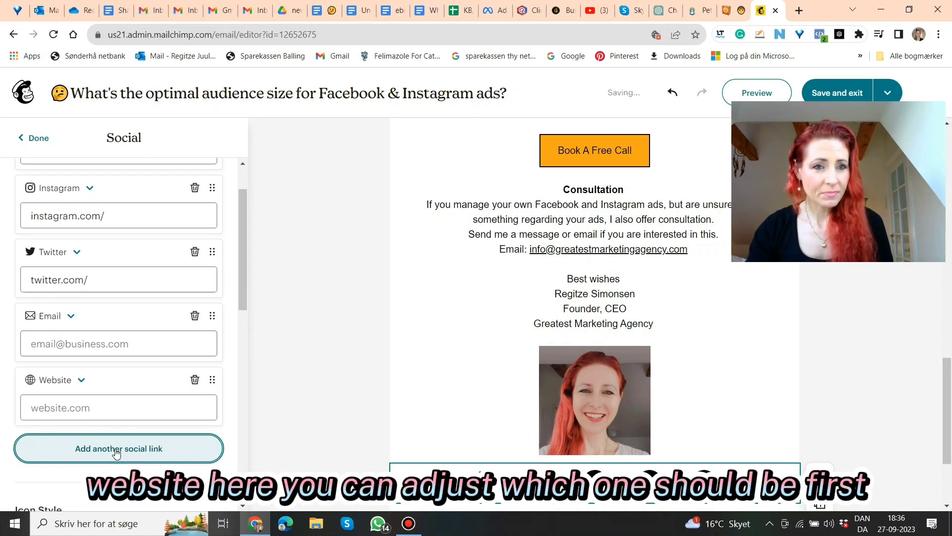
Look through the social platforms available for the Website link, keep Website, and close the social settings.
left_click(81, 381)
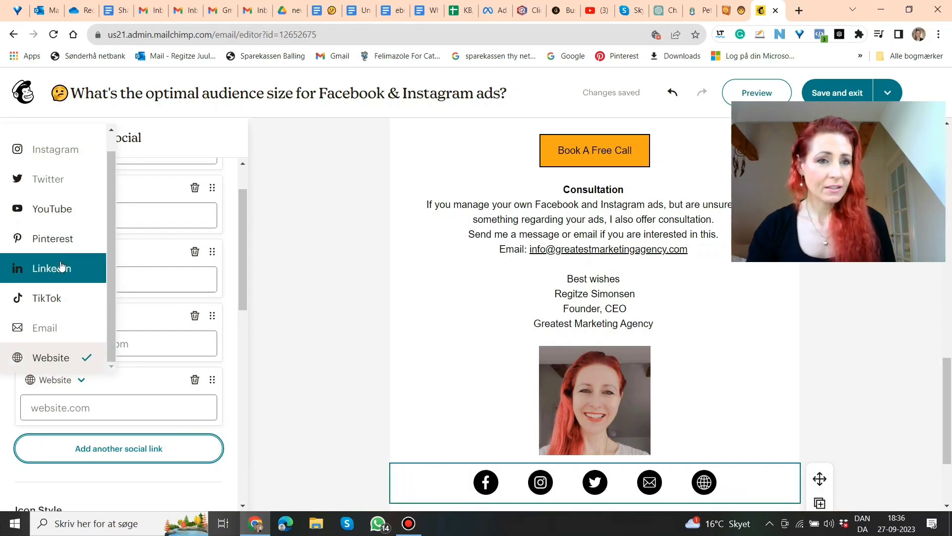
scroll(73, 255, "up", 1)
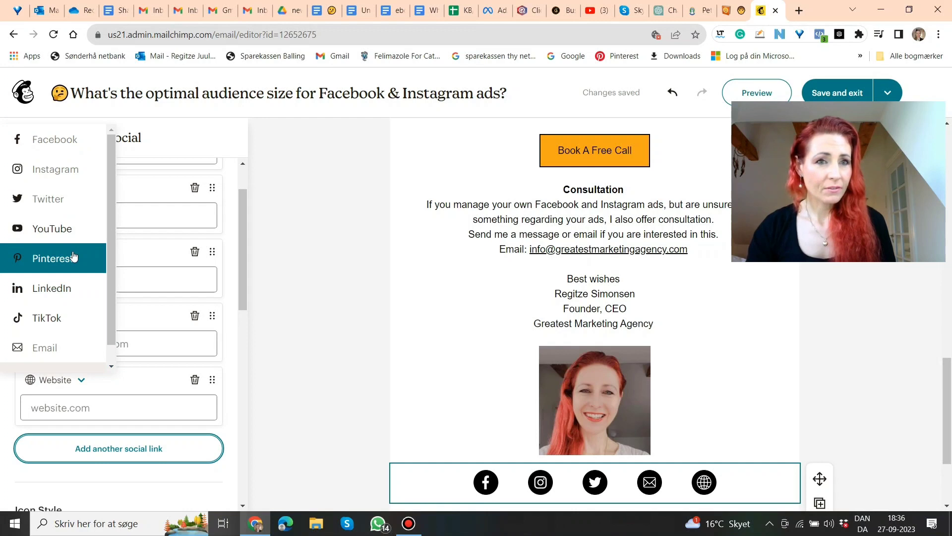
scroll(74, 257, "down", 1)
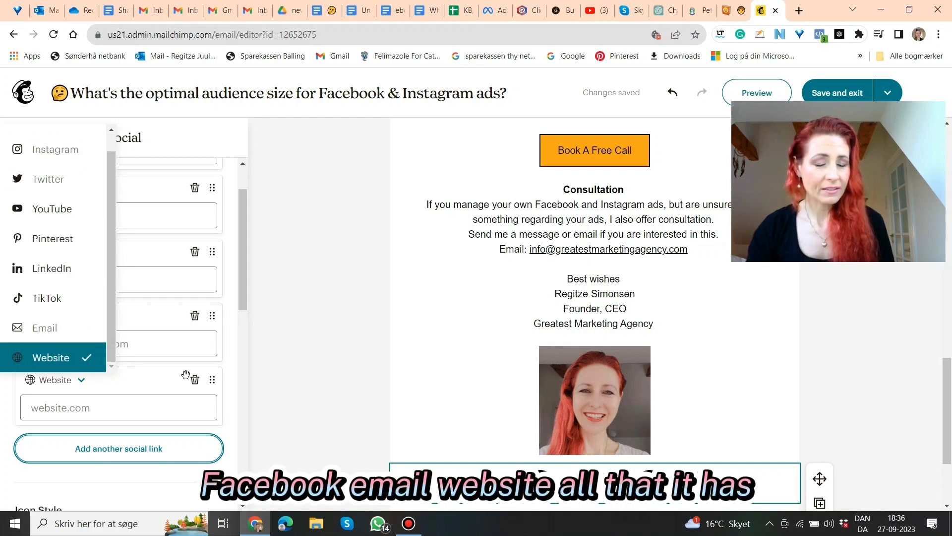
left_click(289, 355)
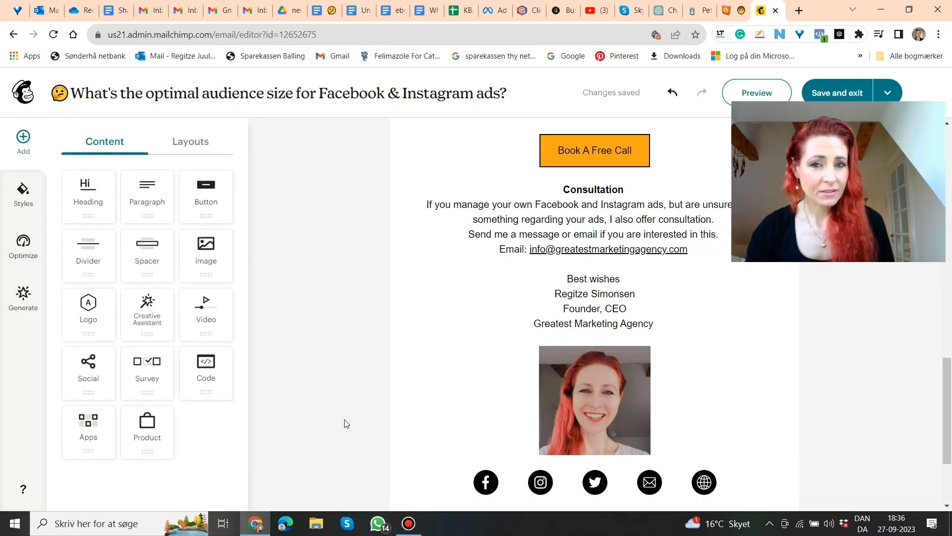
Reopen the social block's settings and review the address fields of its links from Facebook to Website.
left_click(430, 485)
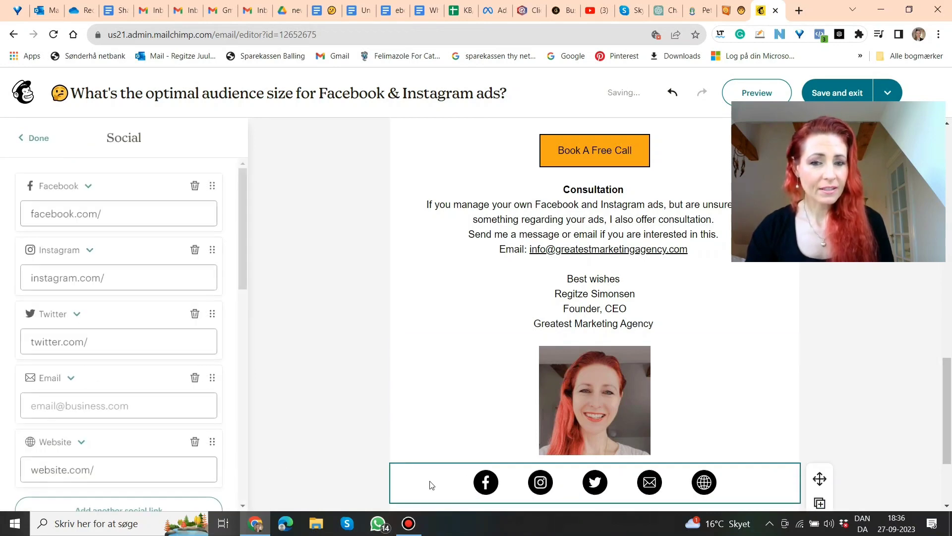
left_click(131, 215)
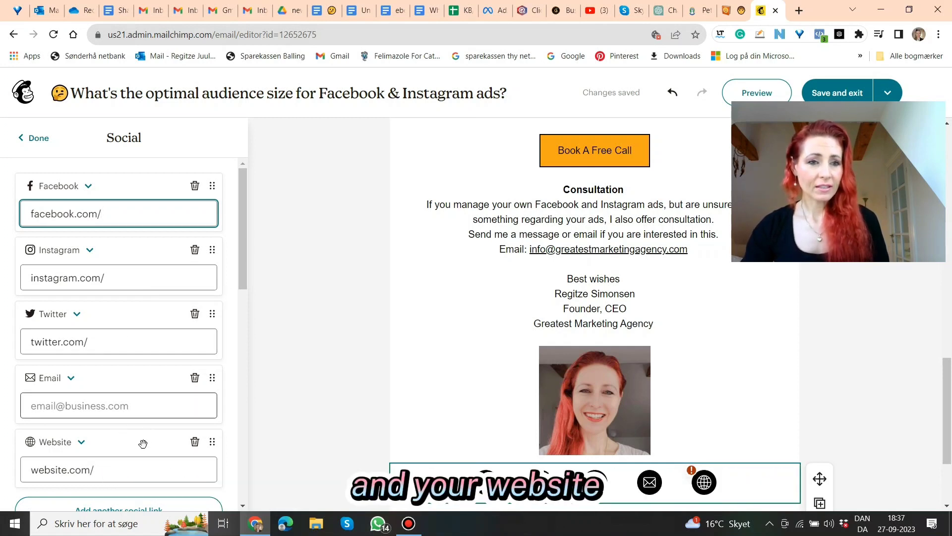
scroll(146, 460, "down", 3)
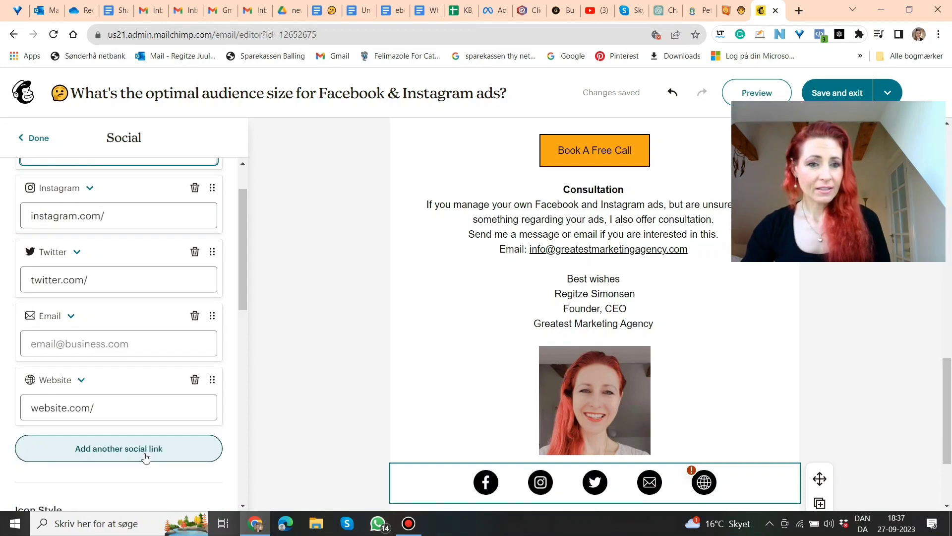
Try the plain and outlined icon styles on the social links, and return to the filled circle style.
scroll(144, 452, "down", 1)
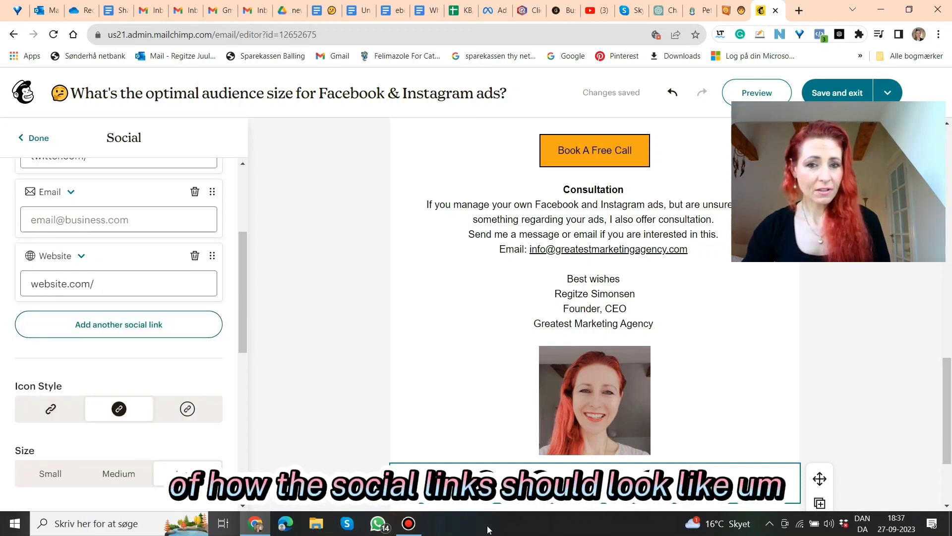
scroll(454, 444, "down", 1)
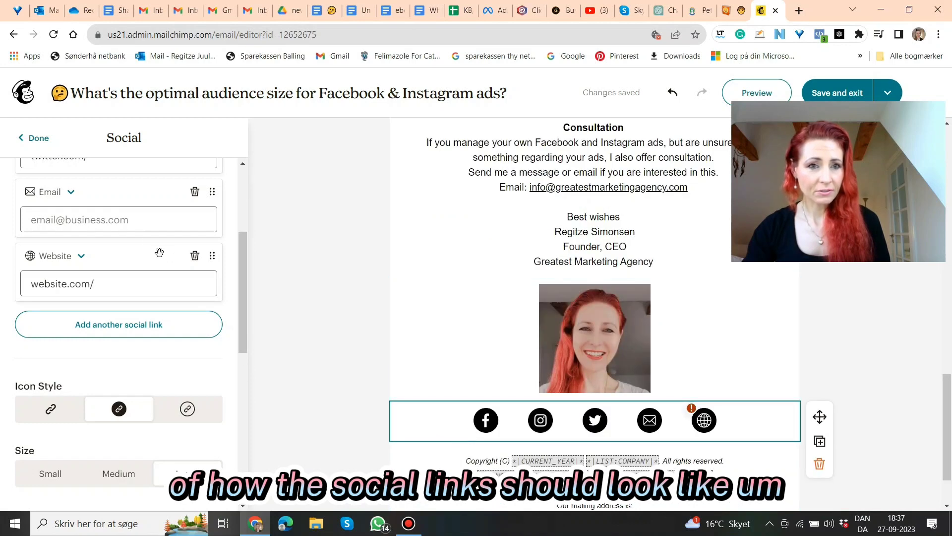
left_click(40, 410)
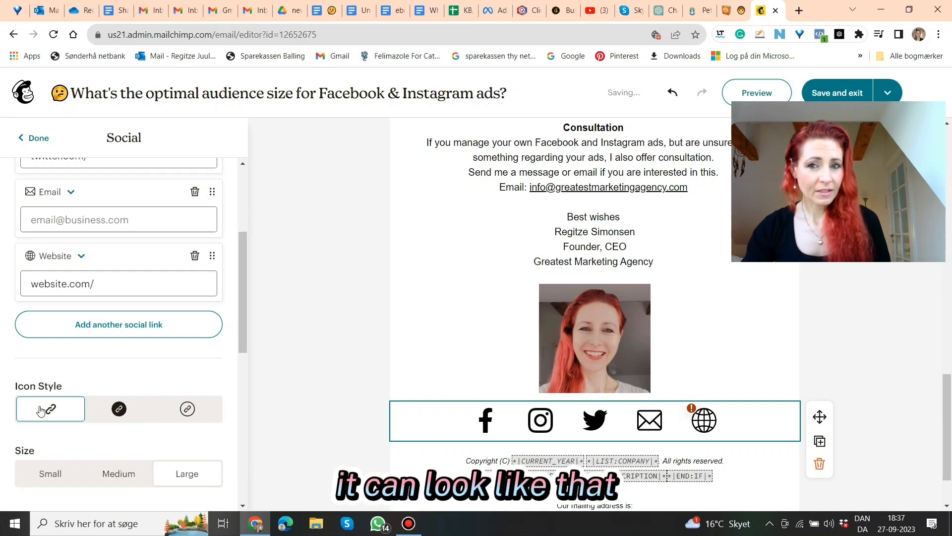
left_click(122, 412)
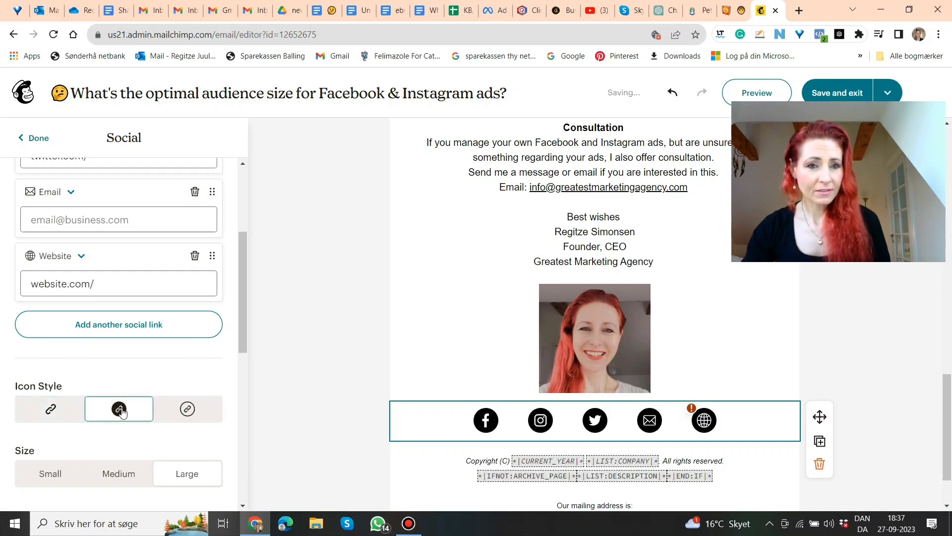
left_click(200, 406)
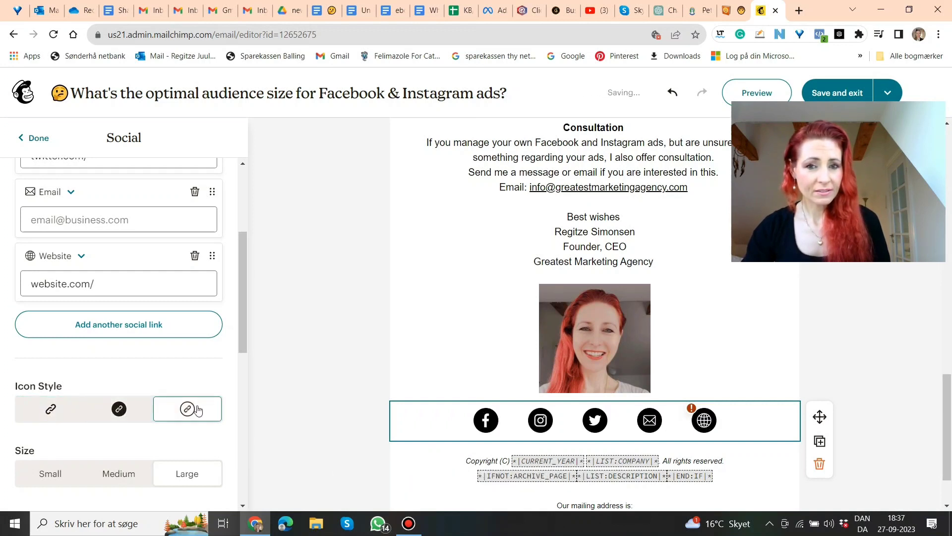
left_click(132, 416)
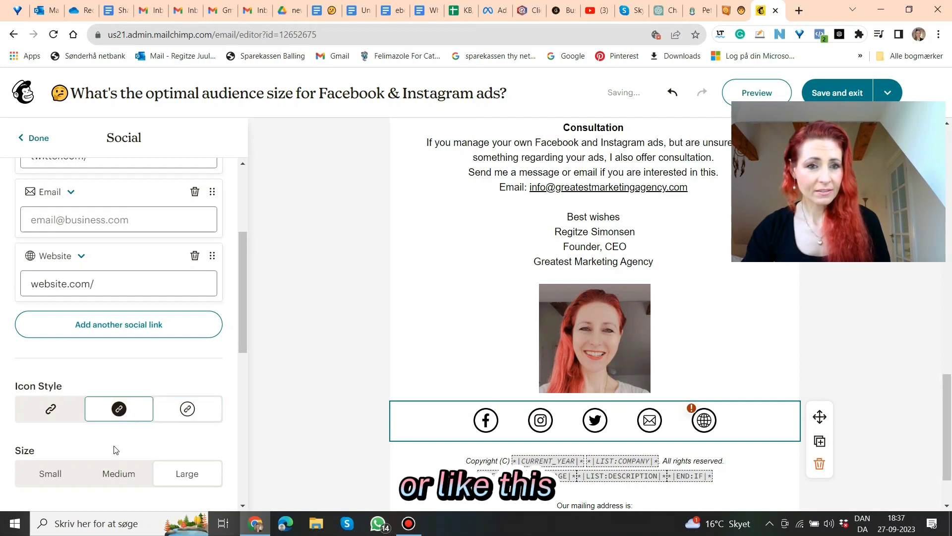
Try the Small and Medium sizes on the social icons, return to Large, and keep the spacing at 24 px.
left_click(52, 479)
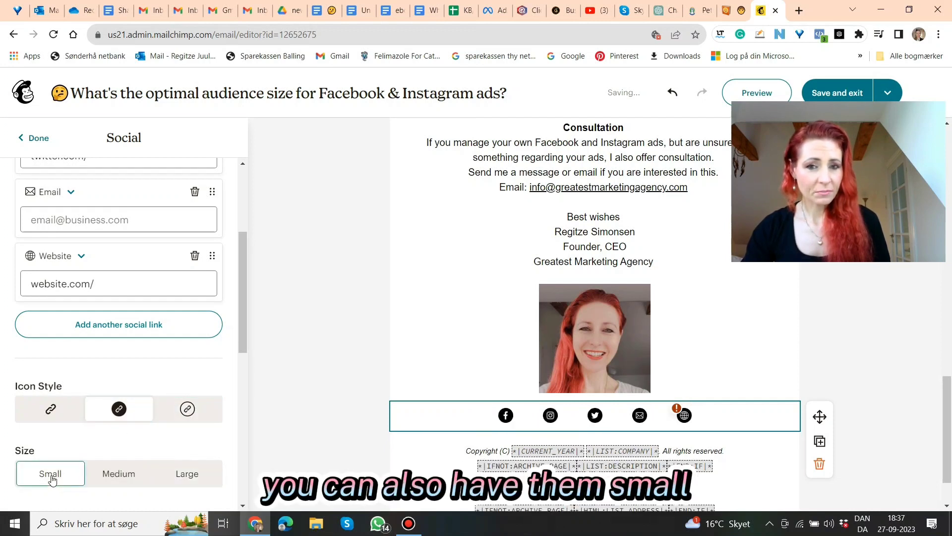
left_click(121, 476)
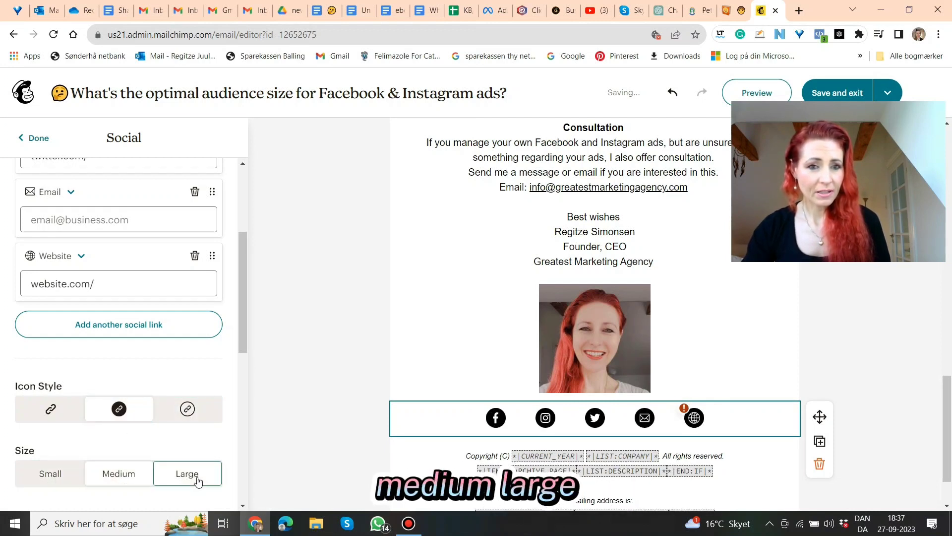
left_click(188, 473)
scroll(185, 429, "down", 3)
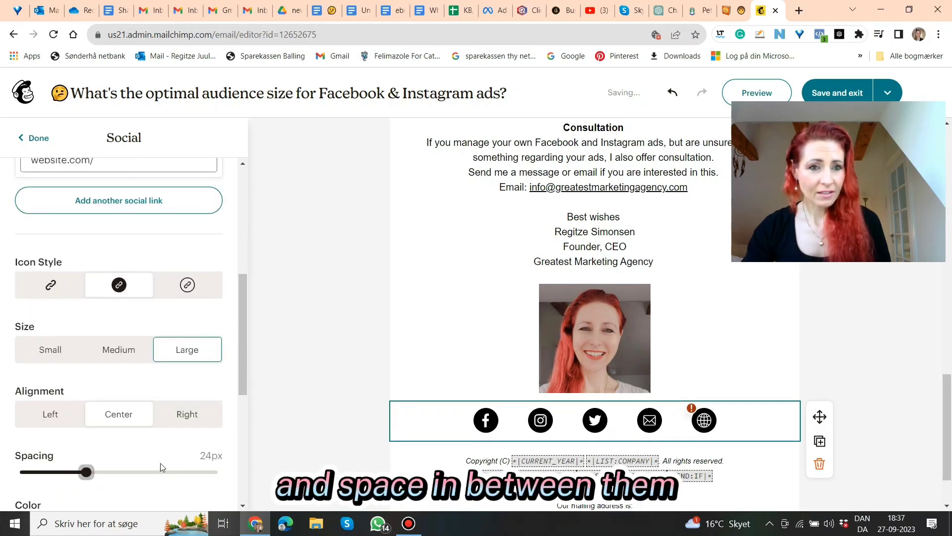
scroll(159, 463, "down", 3)
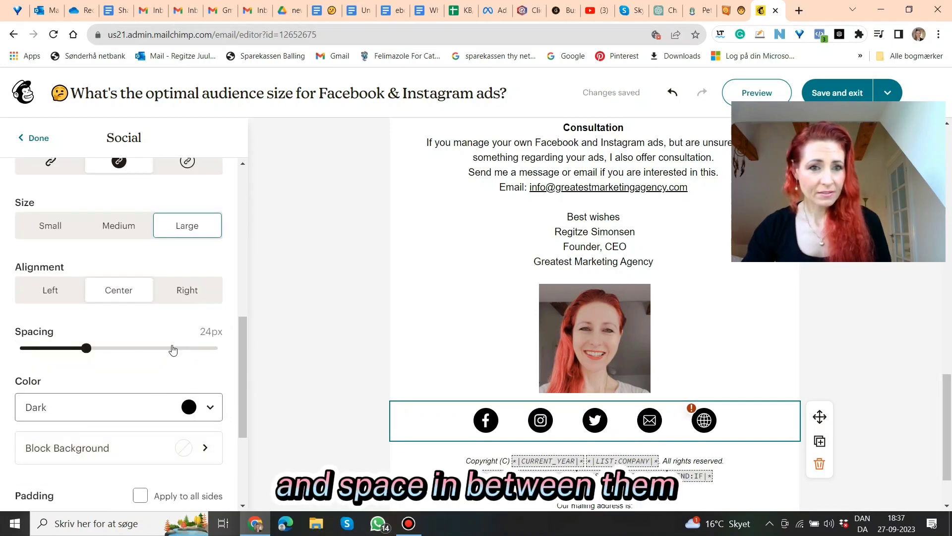
mouse_move(87, 348)
left_mouse_down()
mouse_move(163, 359)
mouse_move(87, 353)
left_mouse_up()
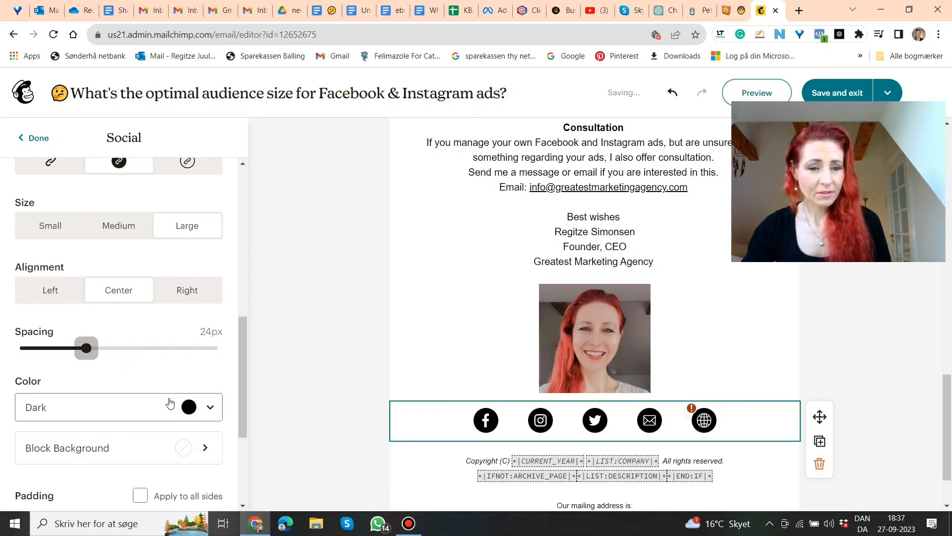
Try the Light and Gray icon colors, set the social icons to the multicolored Color option, and close the block settings.
left_click(207, 409)
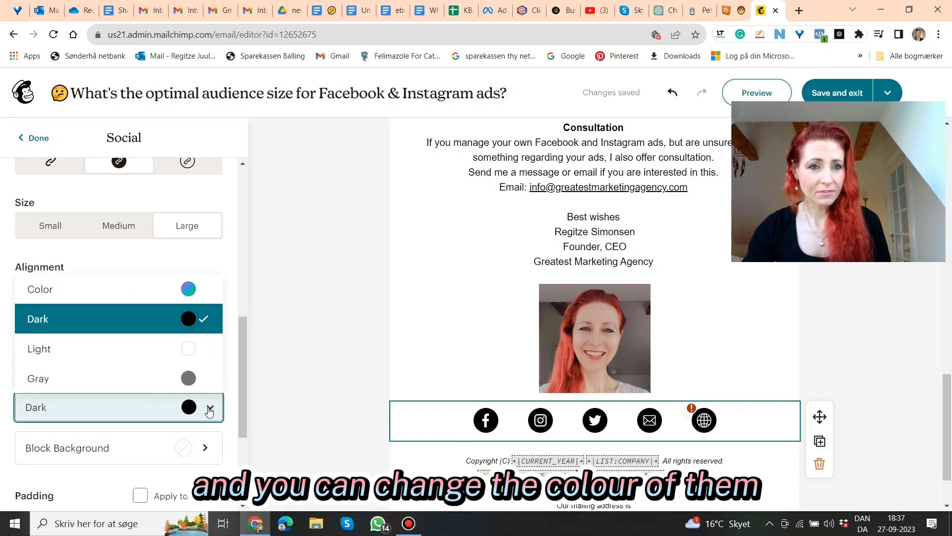
left_click(191, 350)
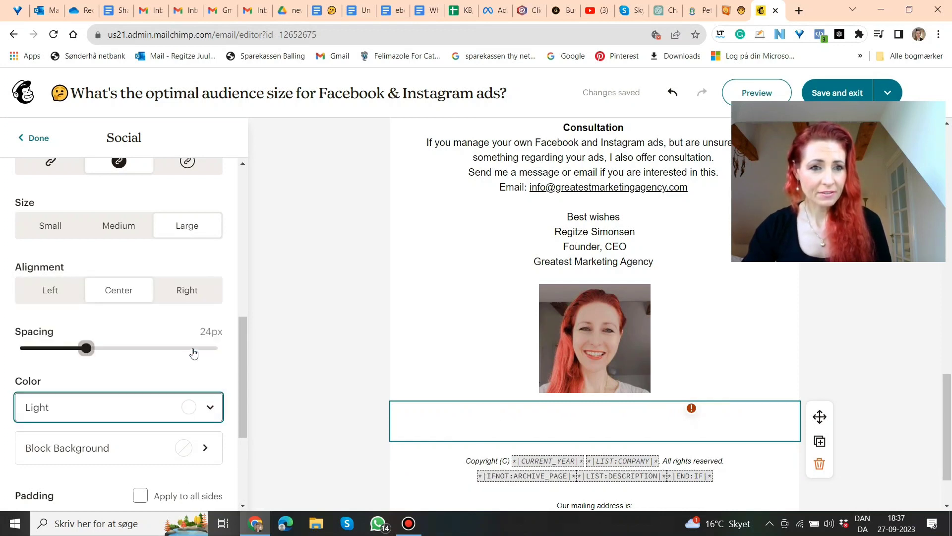
left_click(209, 406)
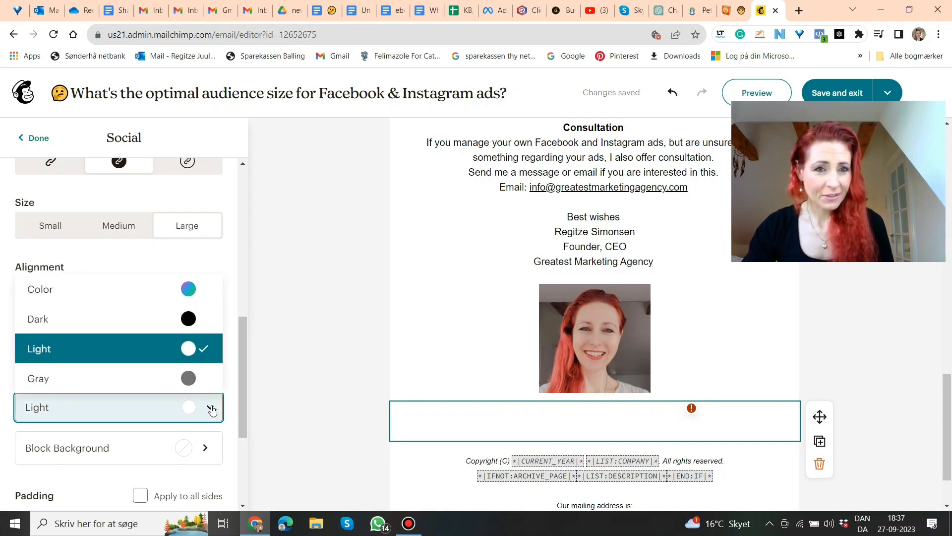
left_click(187, 385)
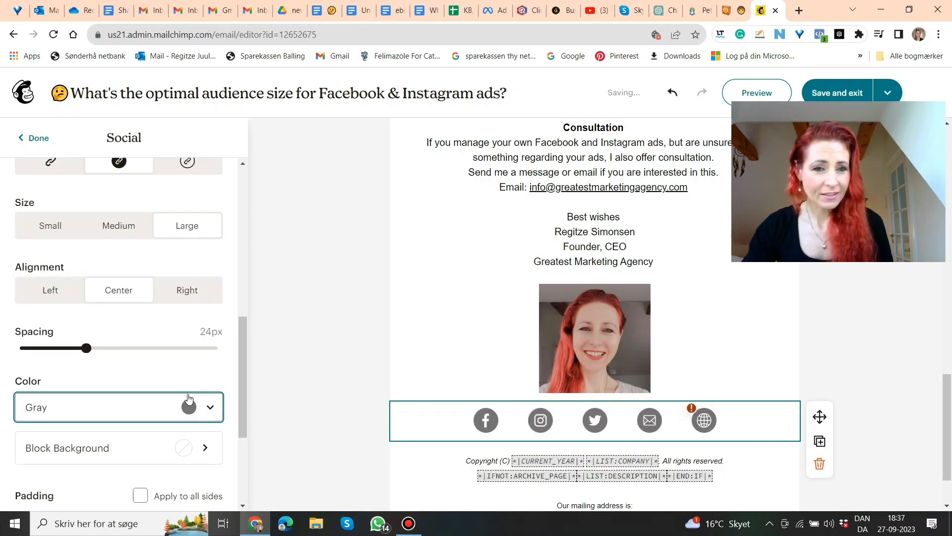
left_click(207, 407)
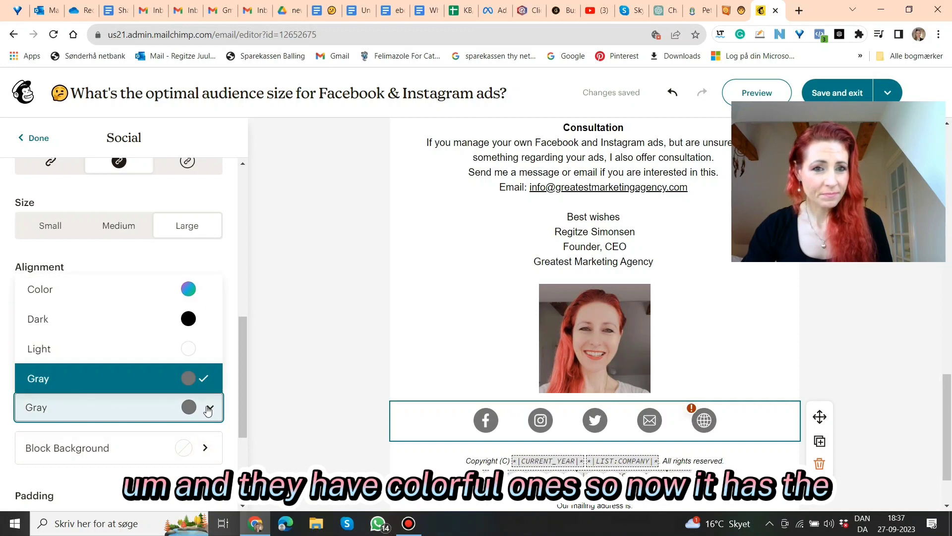
left_click(191, 292)
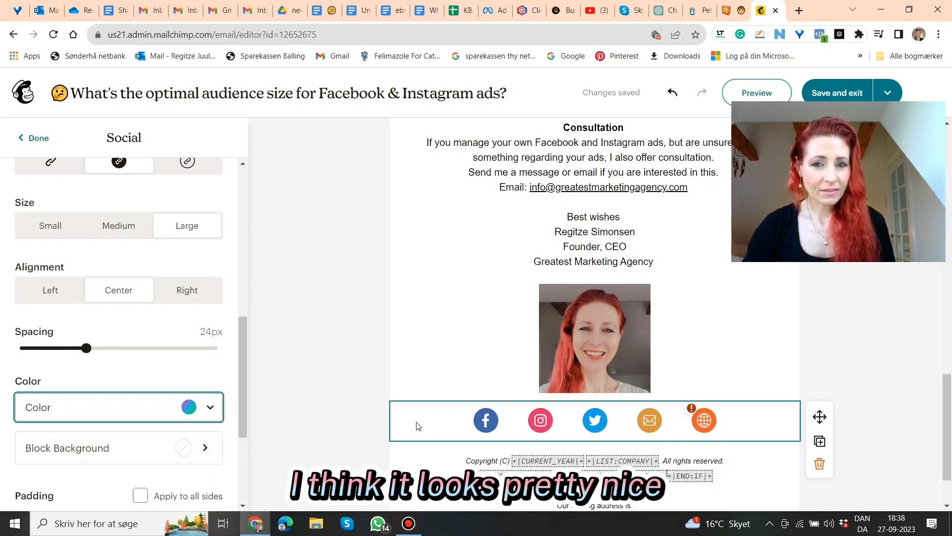
left_click(308, 372)
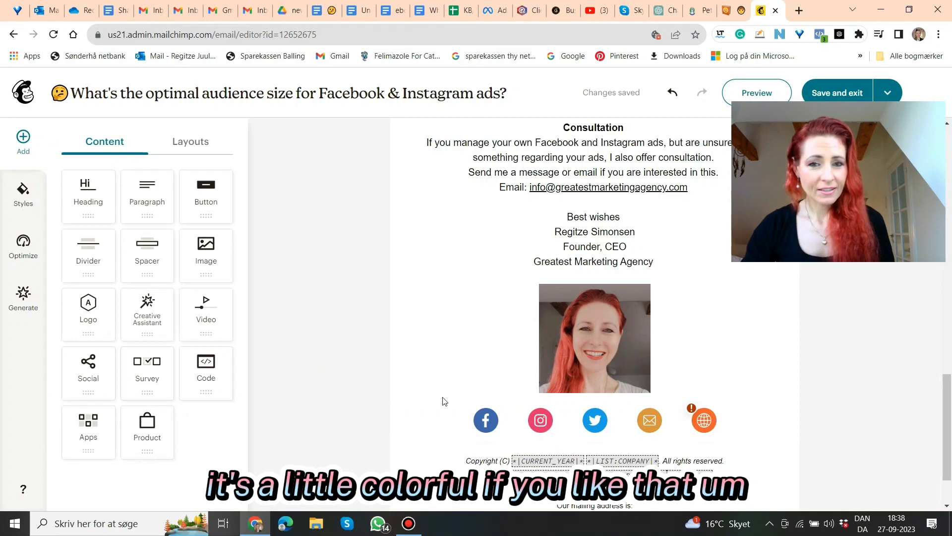
Reopen the social block's settings and review its styling, padding, Dynamic Content option and link addresses.
scroll(194, 379, "down", 2)
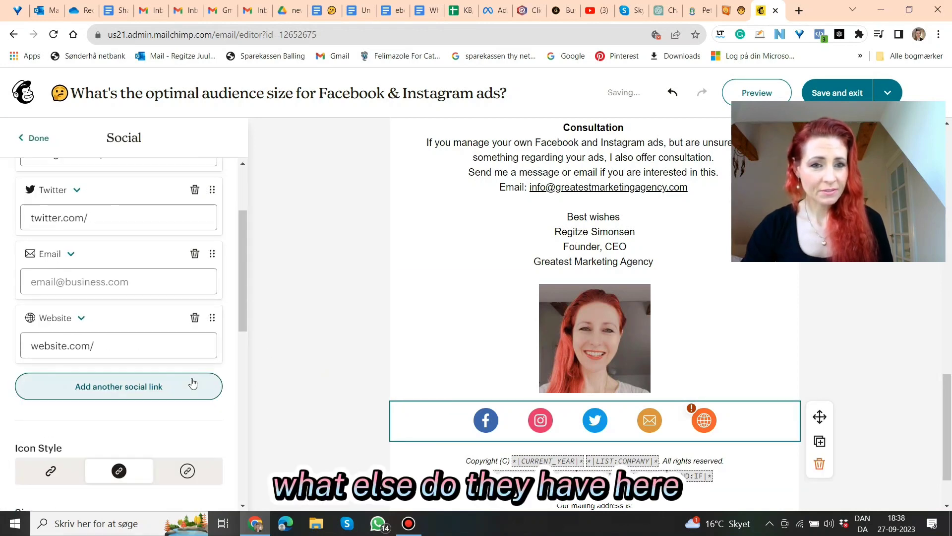
scroll(192, 384, "down", 7)
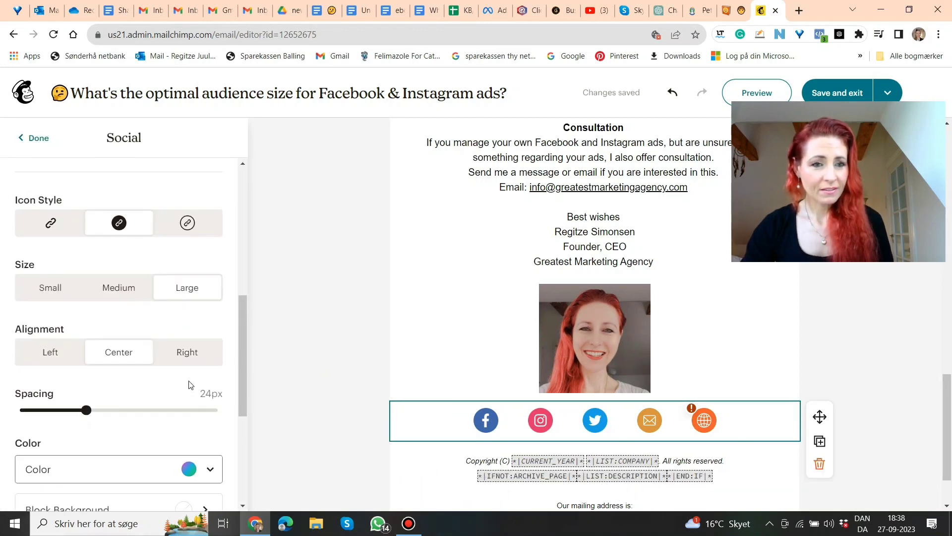
scroll(189, 386, "down", 2)
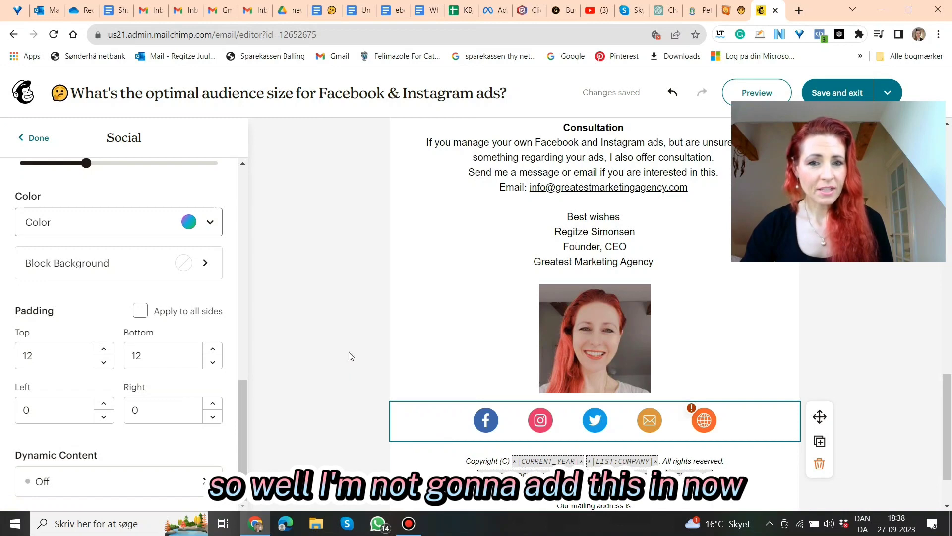
scroll(96, 236, "up", 6)
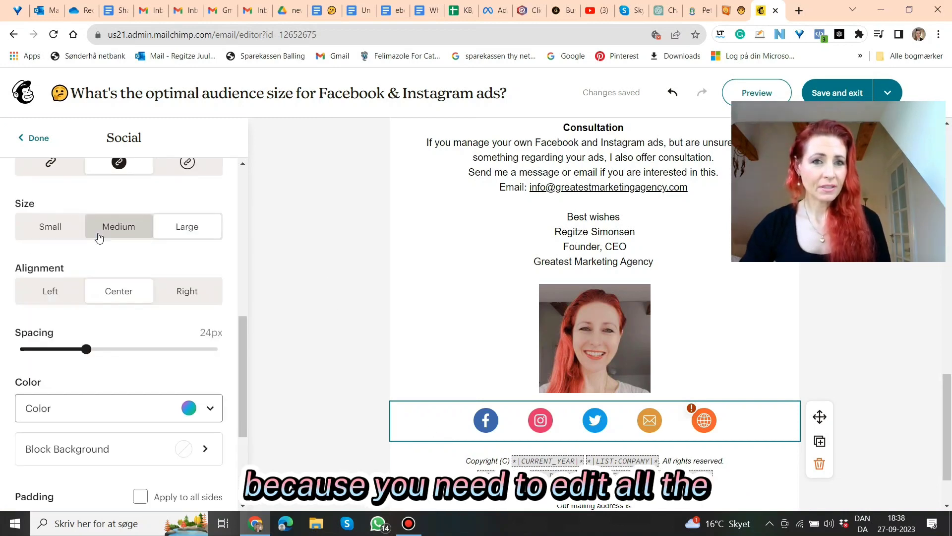
scroll(114, 234, "up", 5)
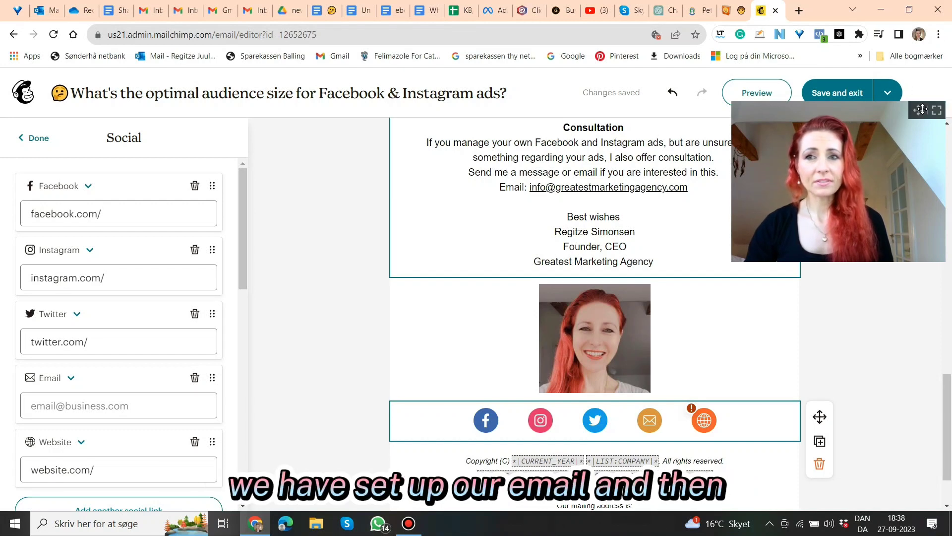
Check the email from the signature up to the logo, save and exit the design, and review the campaign checklist.
left_click_drag(920, 110, 927, 363)
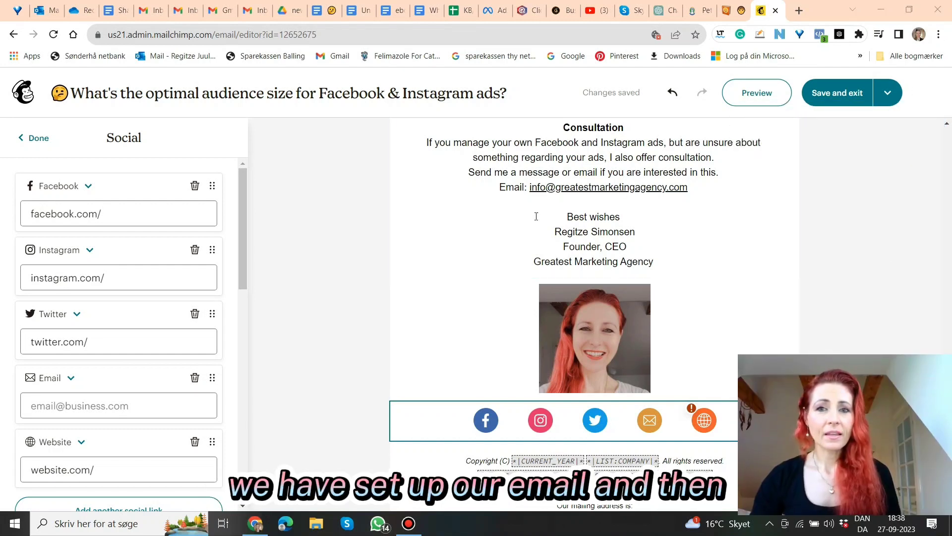
scroll(633, 325, "up", 1)
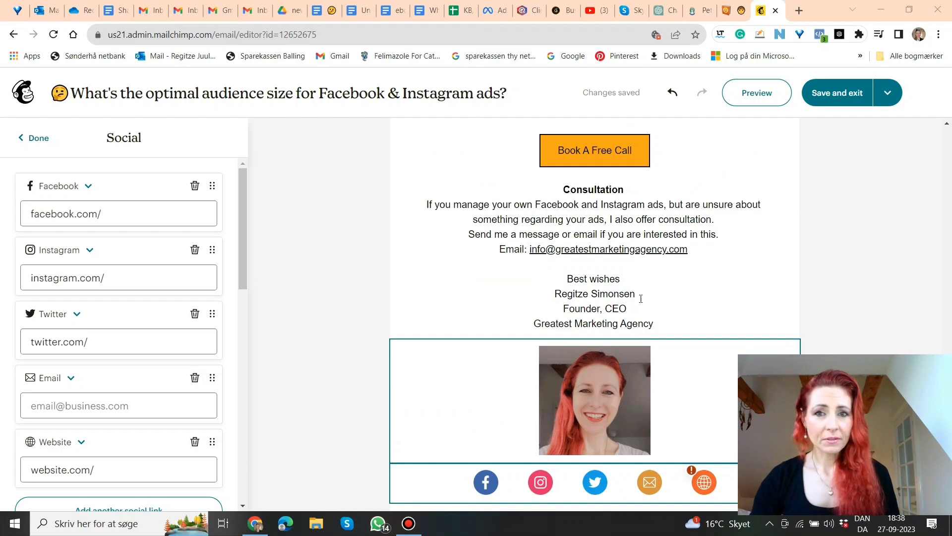
scroll(670, 295, "up", 7)
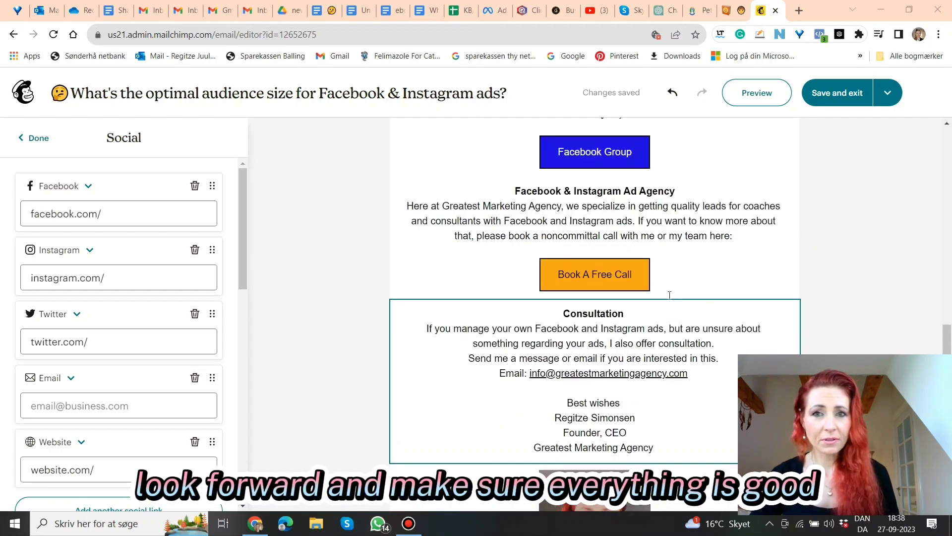
scroll(670, 296, "up", 8)
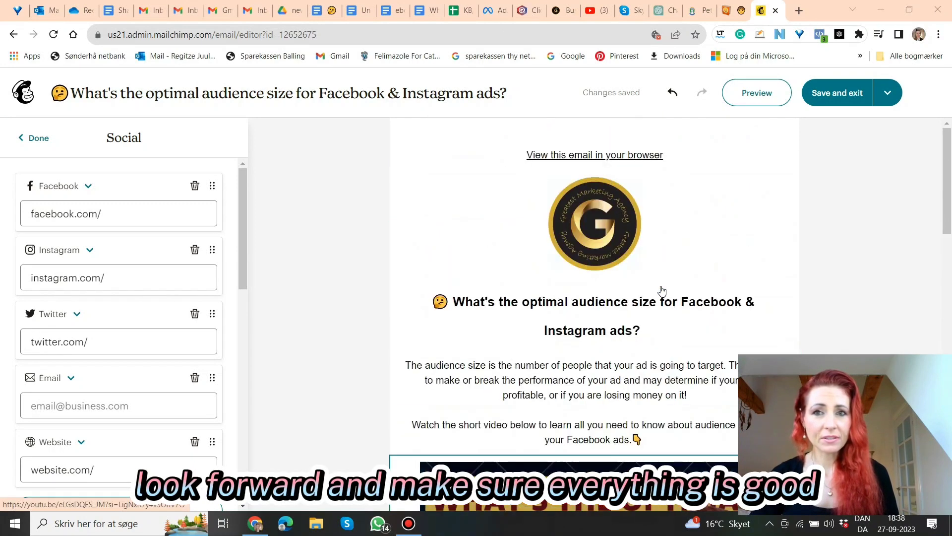
left_click(847, 99)
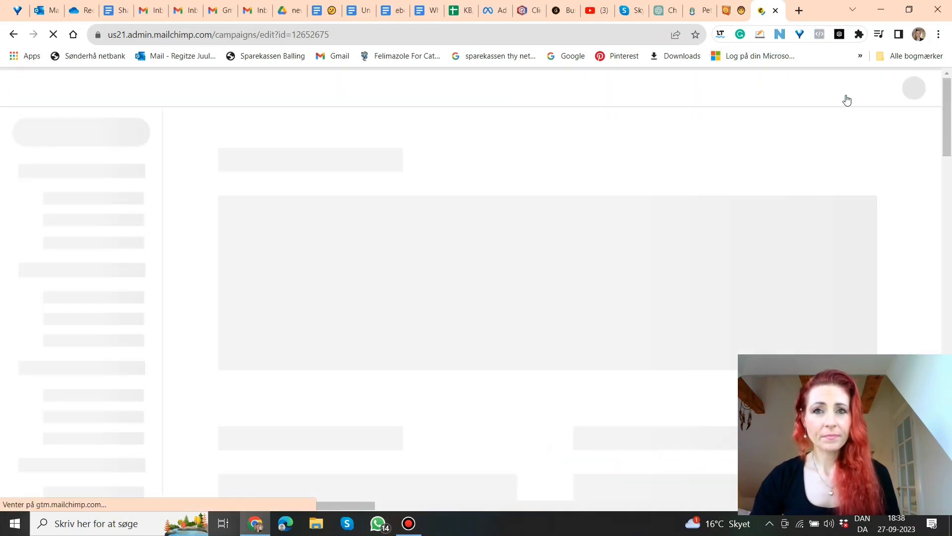
scroll(625, 235, "down", 14)
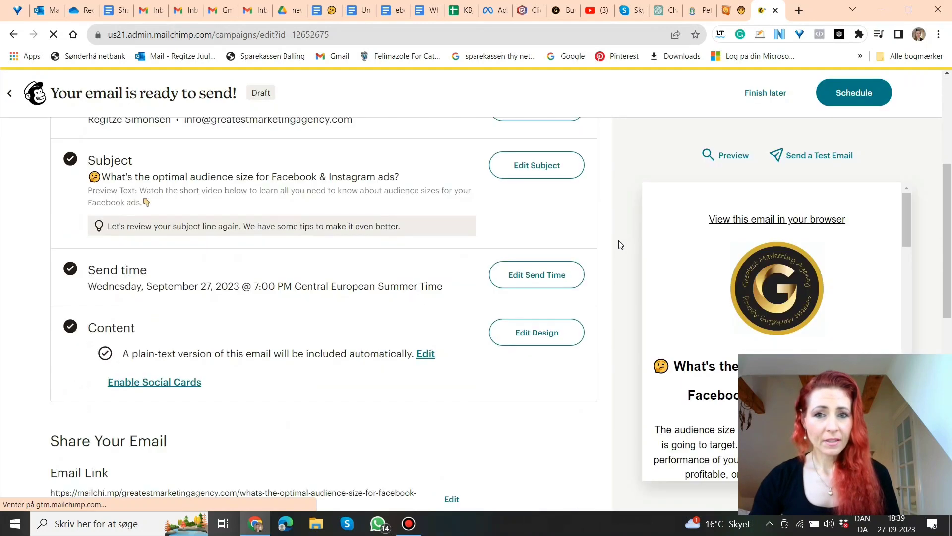
scroll(620, 244, "up", 14)
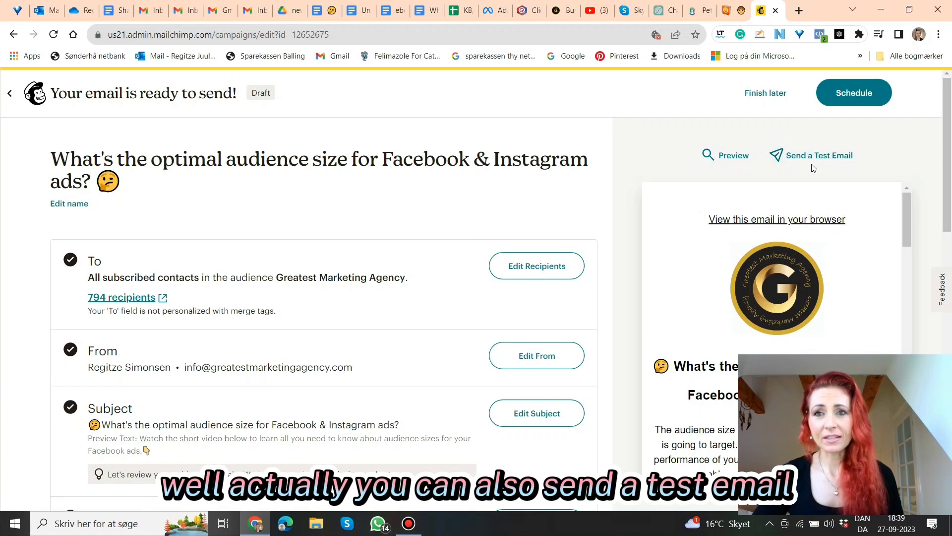
Look at the test email form and its recipient address field, and cancel without sending a test.
left_click(822, 158)
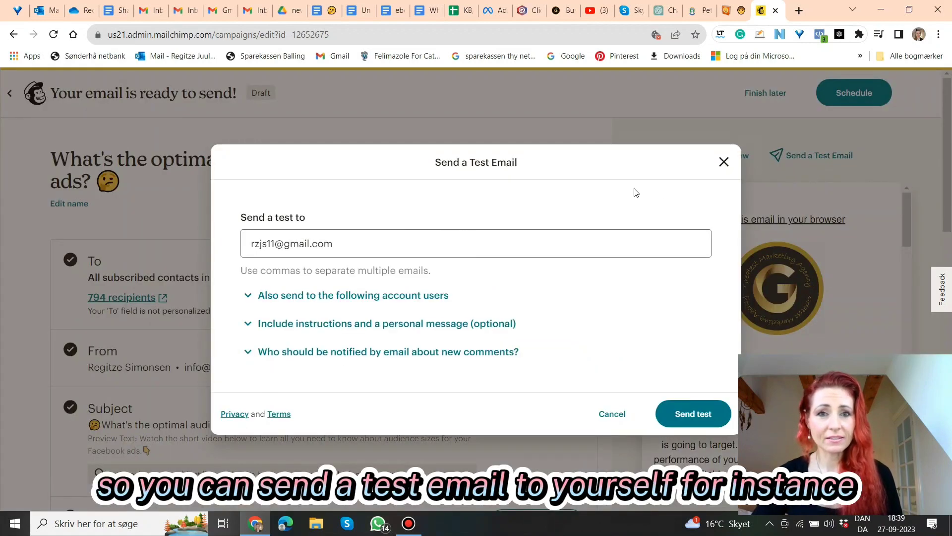
left_click(355, 243)
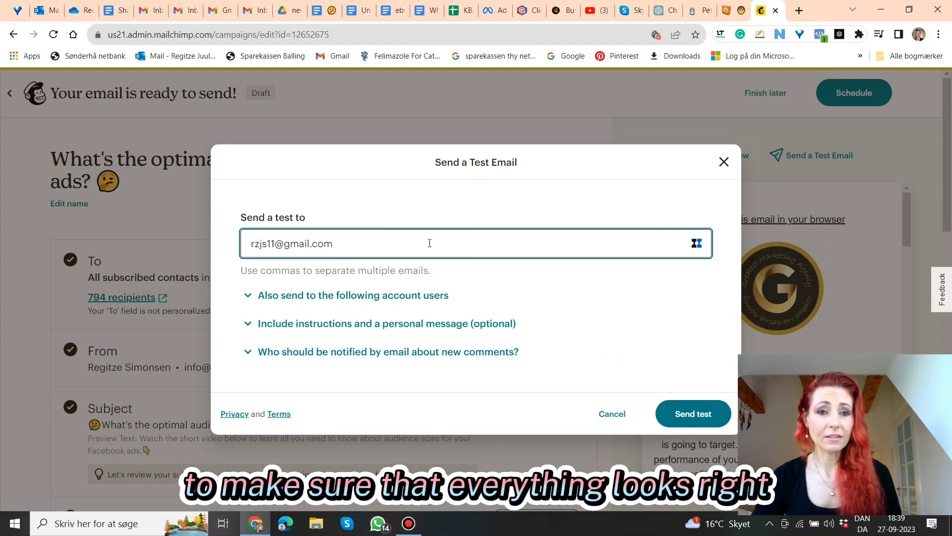
left_click(614, 415)
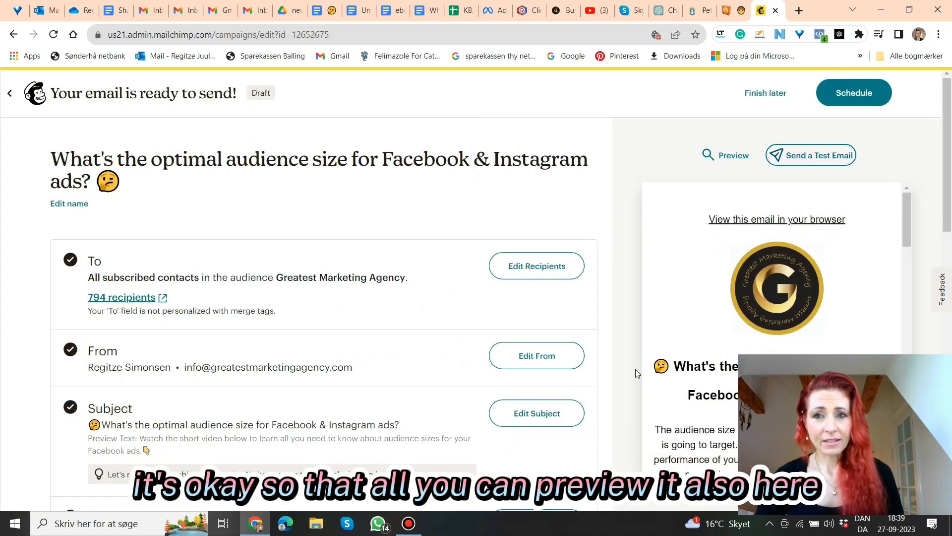
Preview the email in the desktop layout, checking it from the logo down to the footer and back up.
left_click(730, 159)
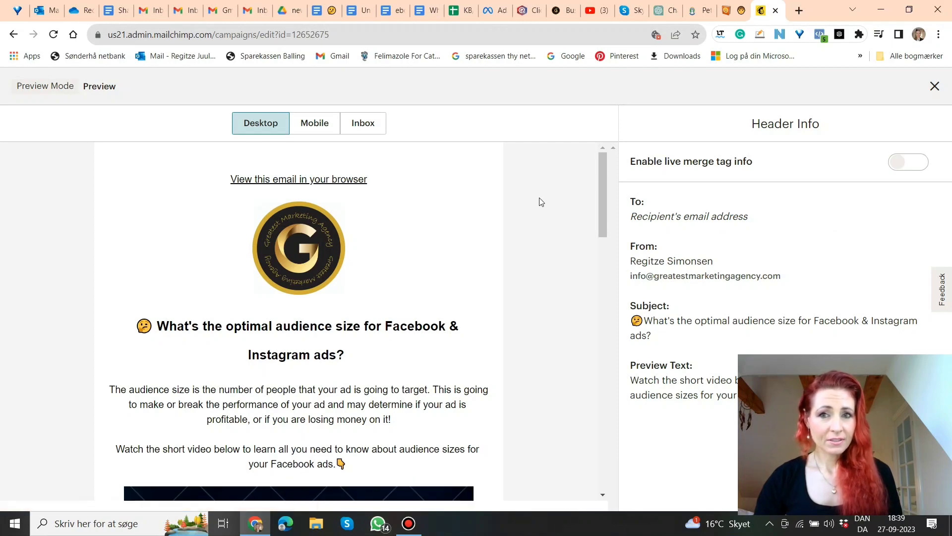
scroll(424, 254, "down", 9)
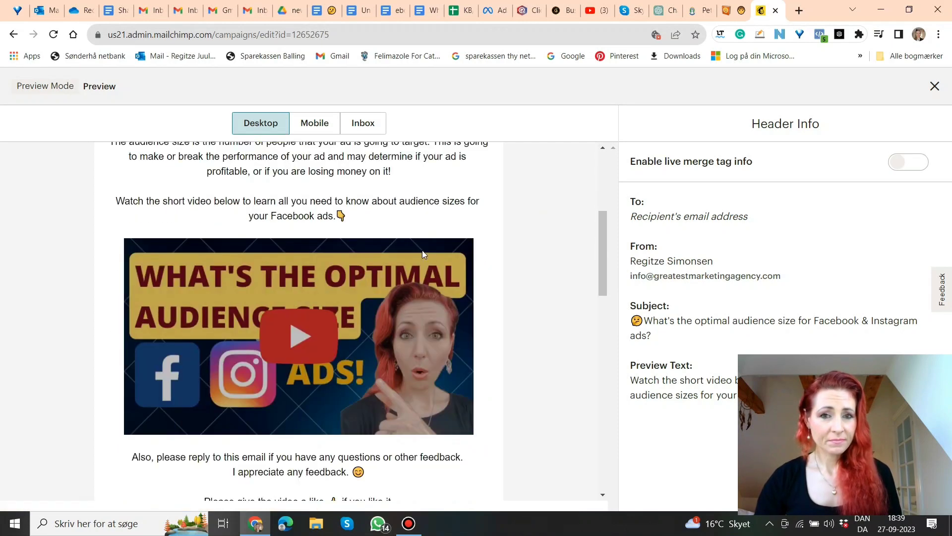
scroll(424, 254, "down", 13)
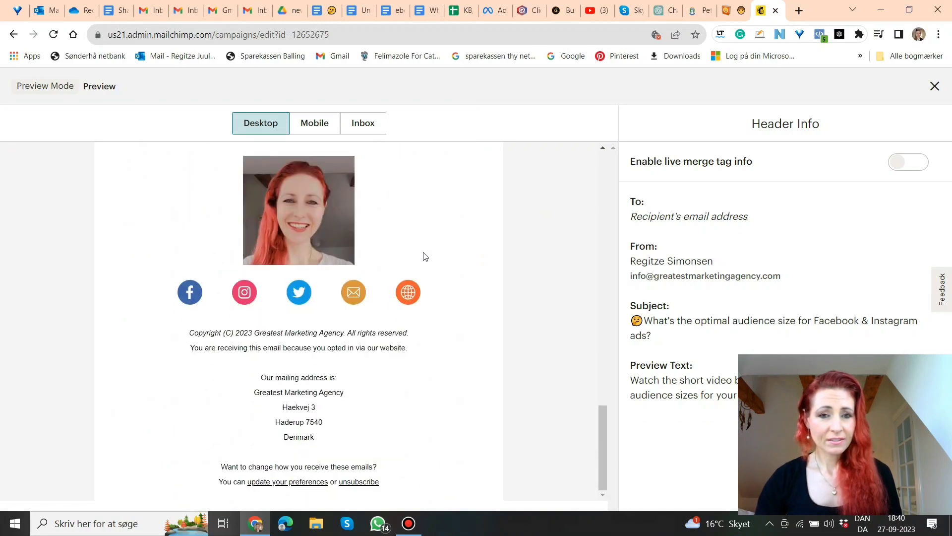
scroll(431, 263, "up", 1)
scroll(431, 263, "down", 1)
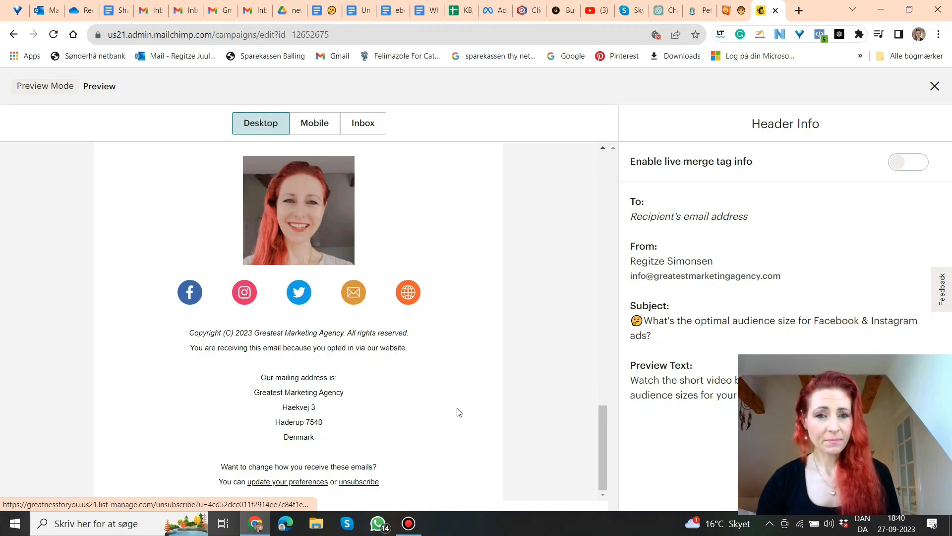
scroll(457, 411, "up", 10)
scroll(457, 412, "up", 5)
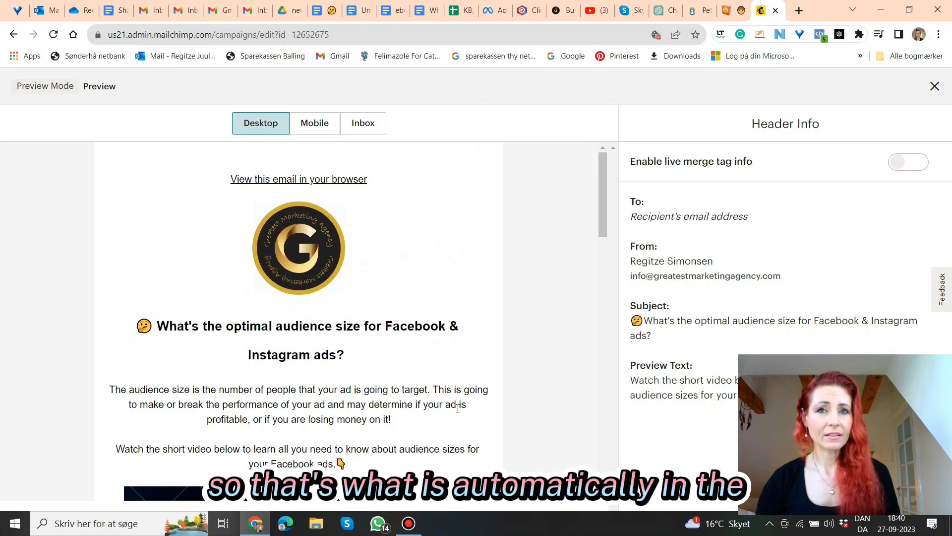
Check the email in the mobile preview, from the headline through the video and group button down to the footer.
left_click(315, 128)
scroll(339, 309, "down", 1)
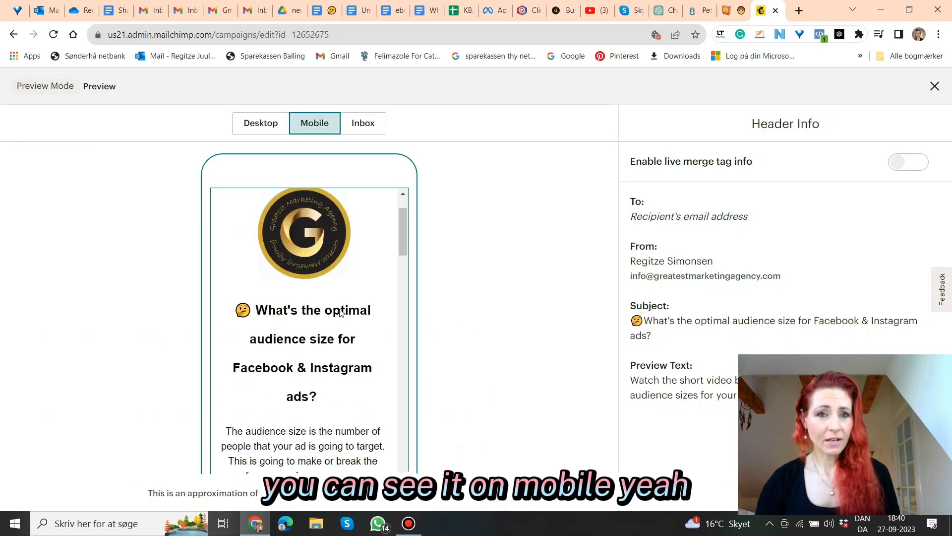
scroll(340, 311, "up", 1)
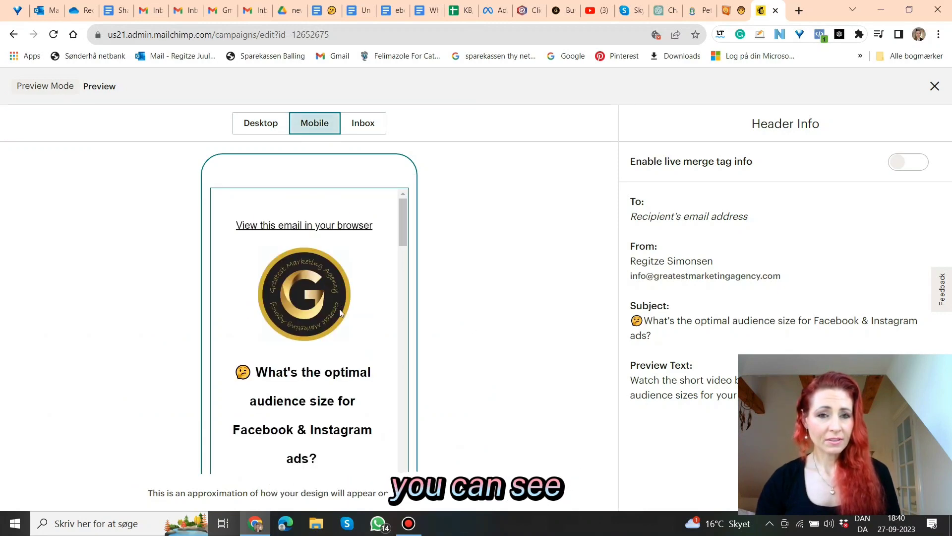
scroll(339, 308, "down", 2)
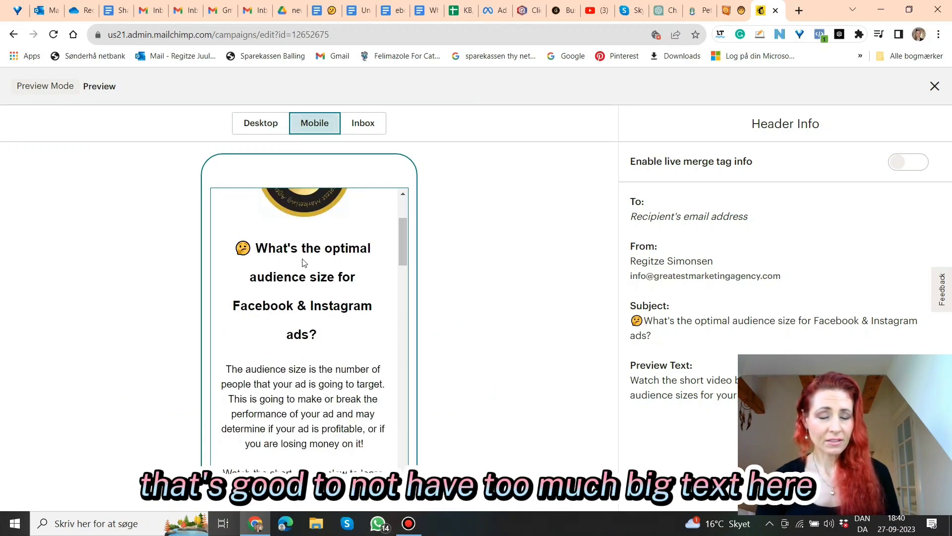
scroll(318, 276, "down", 8)
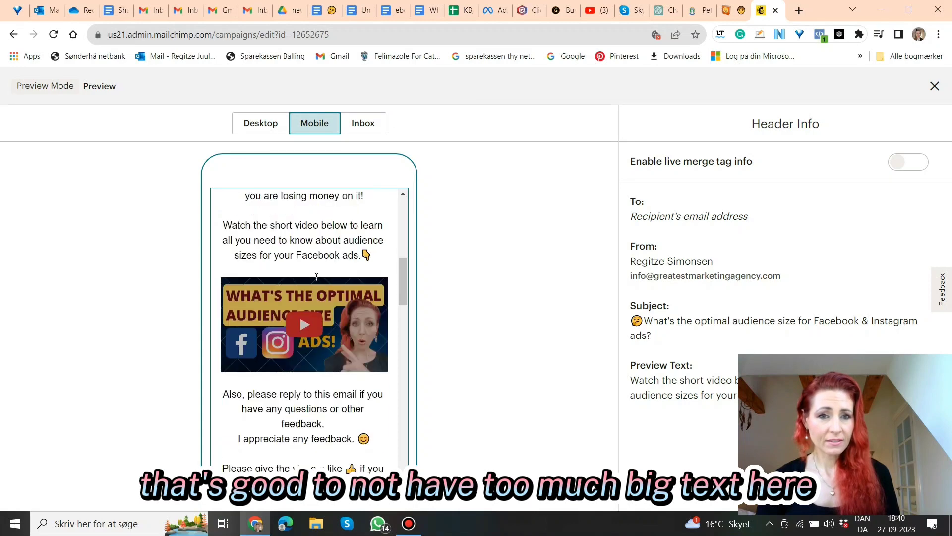
scroll(318, 282, "down", 10)
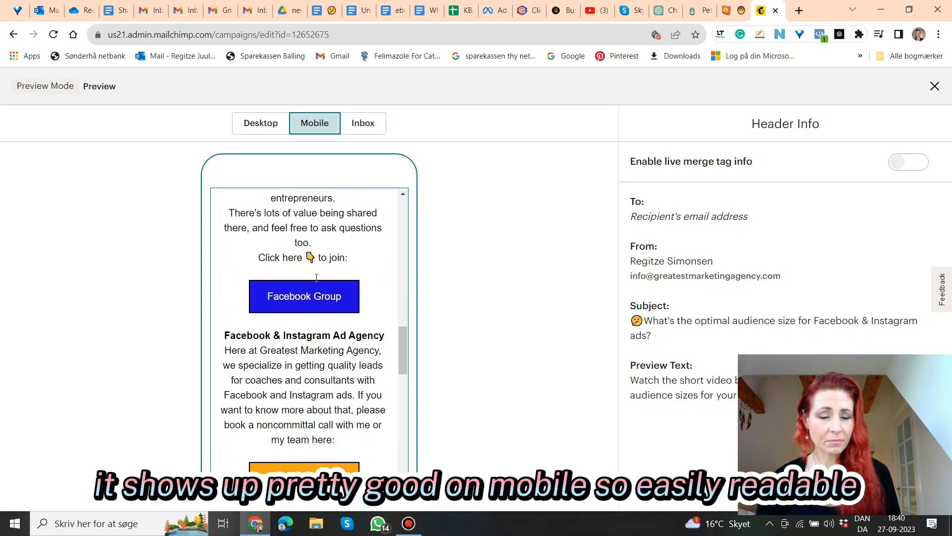
scroll(317, 278, "down", 5)
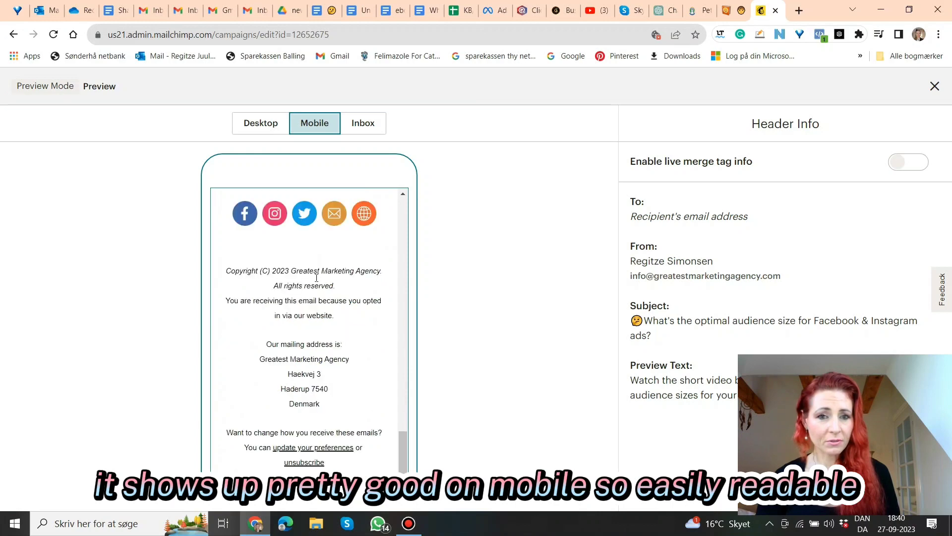
scroll(316, 278, "up", 6)
scroll(316, 278, "up", 15)
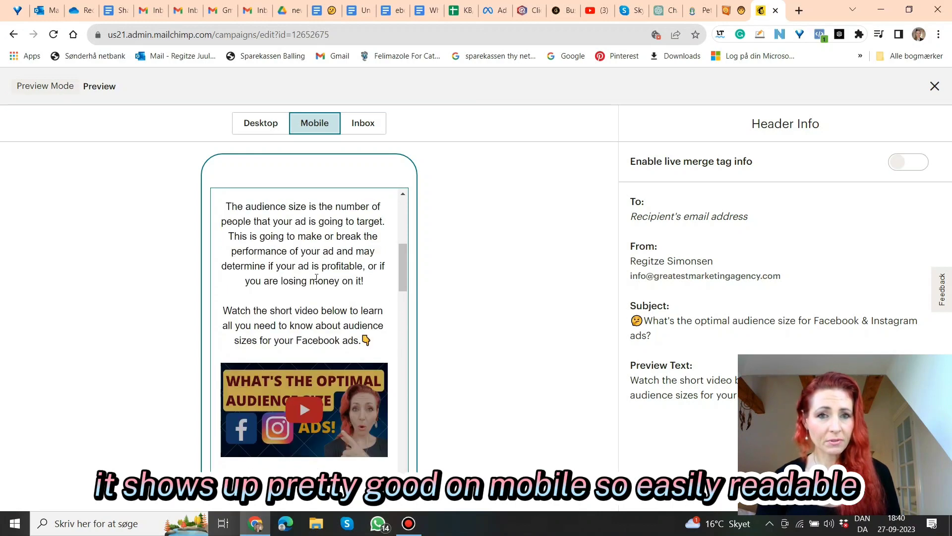
Look at the Inbox preview option, return to the desktop layout and close the preview.
left_click(365, 122)
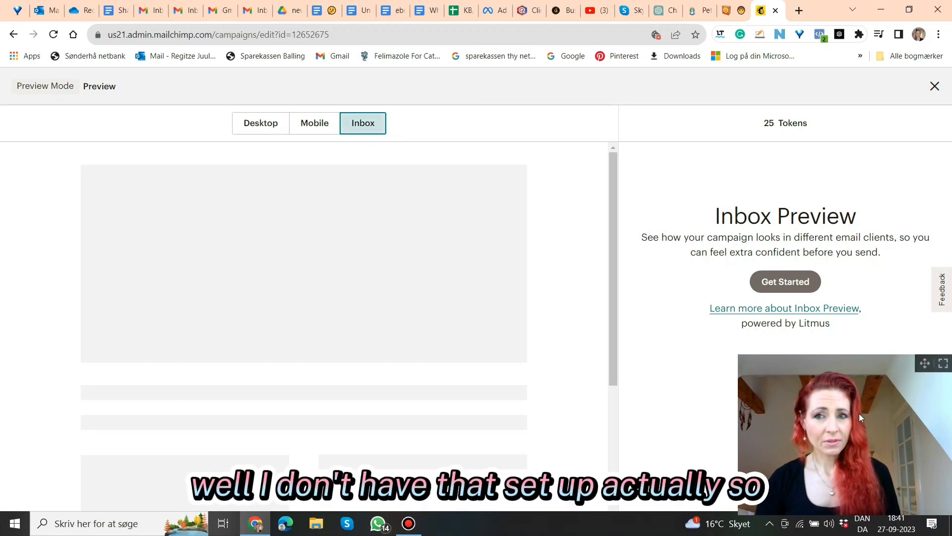
left_click(272, 126)
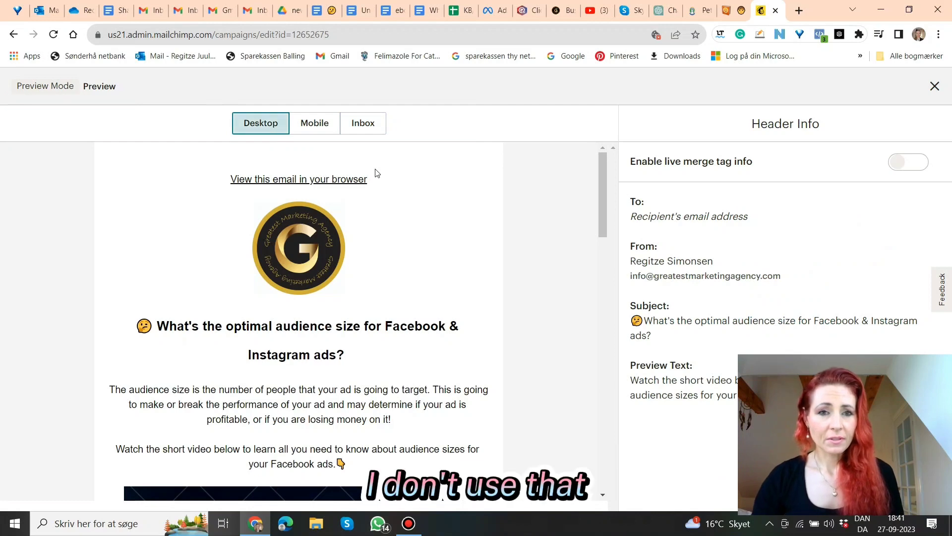
left_click(935, 87)
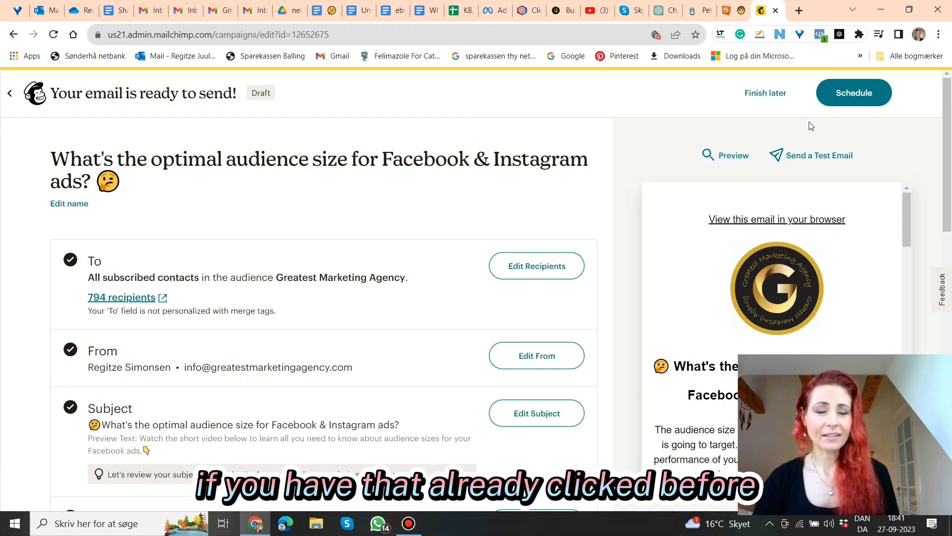
Review the recipients, sender, subject, send time and content in the campaign checklist, and schedule the email.
scroll(479, 317, "down", 2)
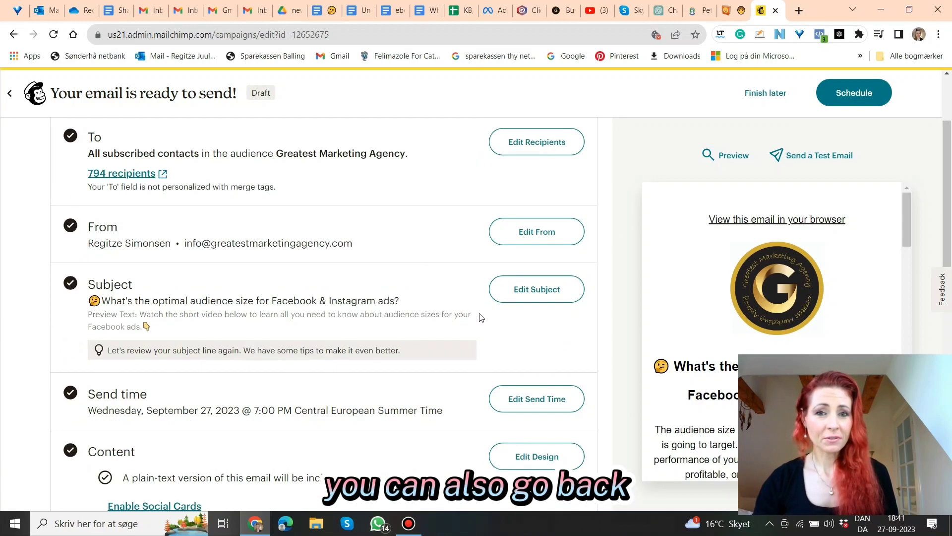
scroll(479, 317, "down", 3)
scroll(487, 312, "up", 1)
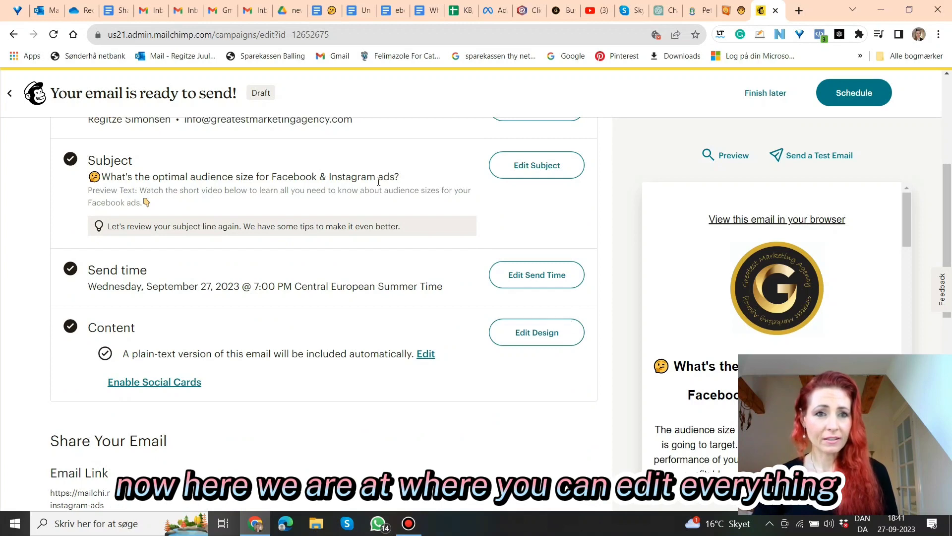
scroll(378, 181, "up", 3)
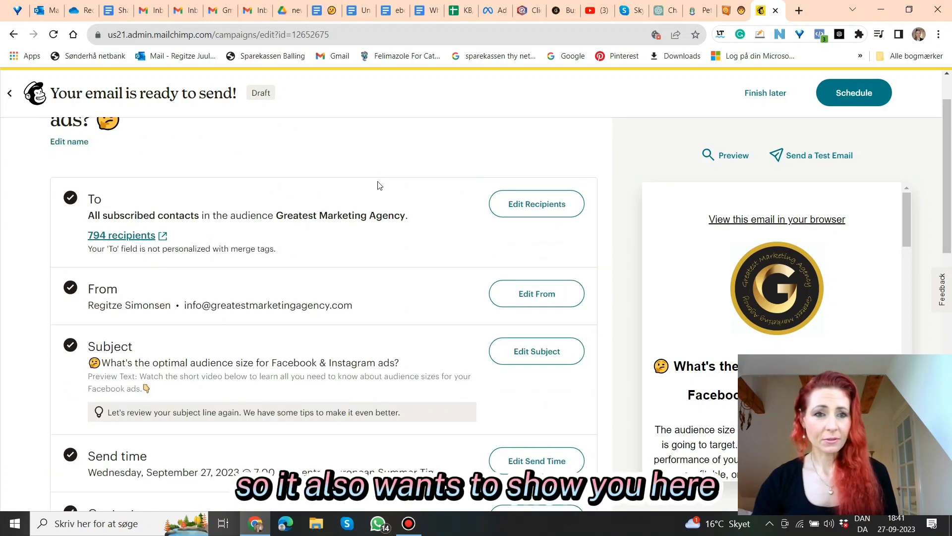
scroll(379, 184, "up", 1)
scroll(382, 186, "down", 3)
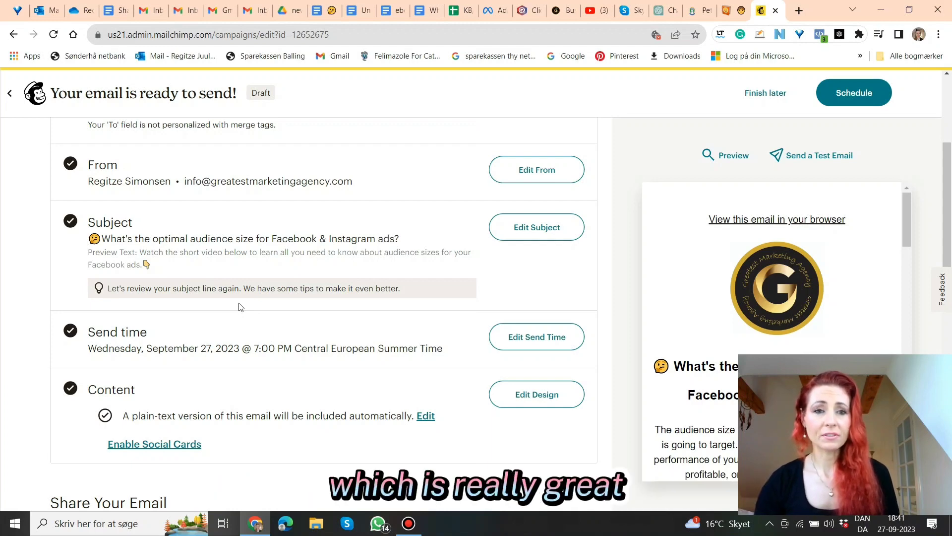
scroll(328, 337, "up", 4)
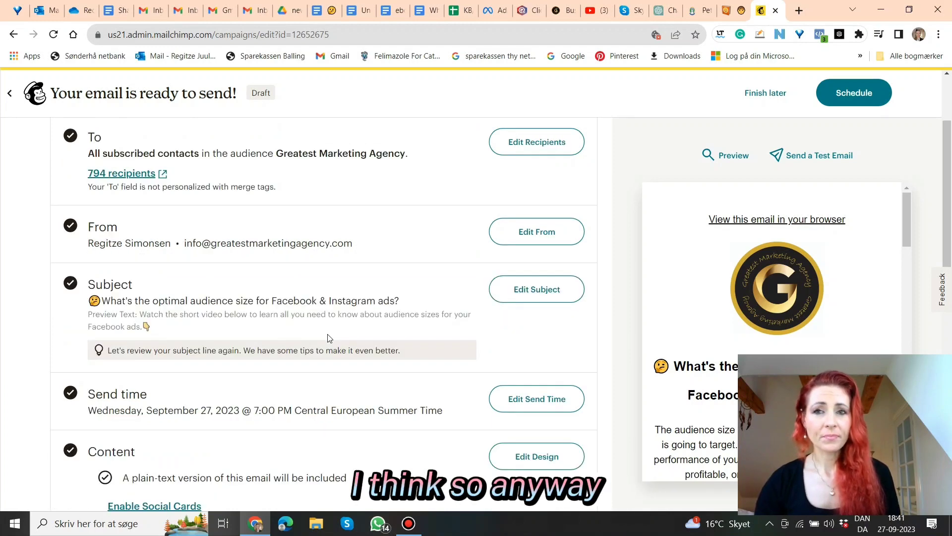
left_click(771, 97)
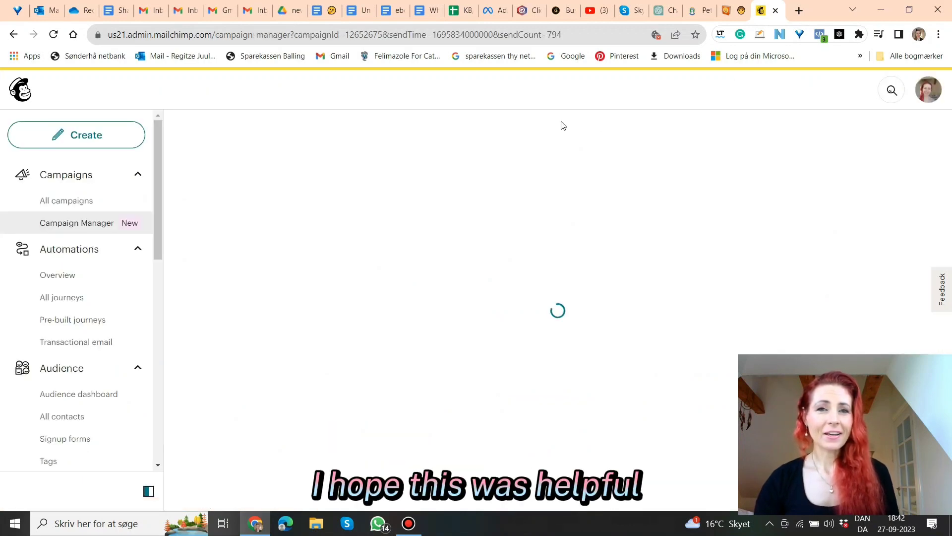